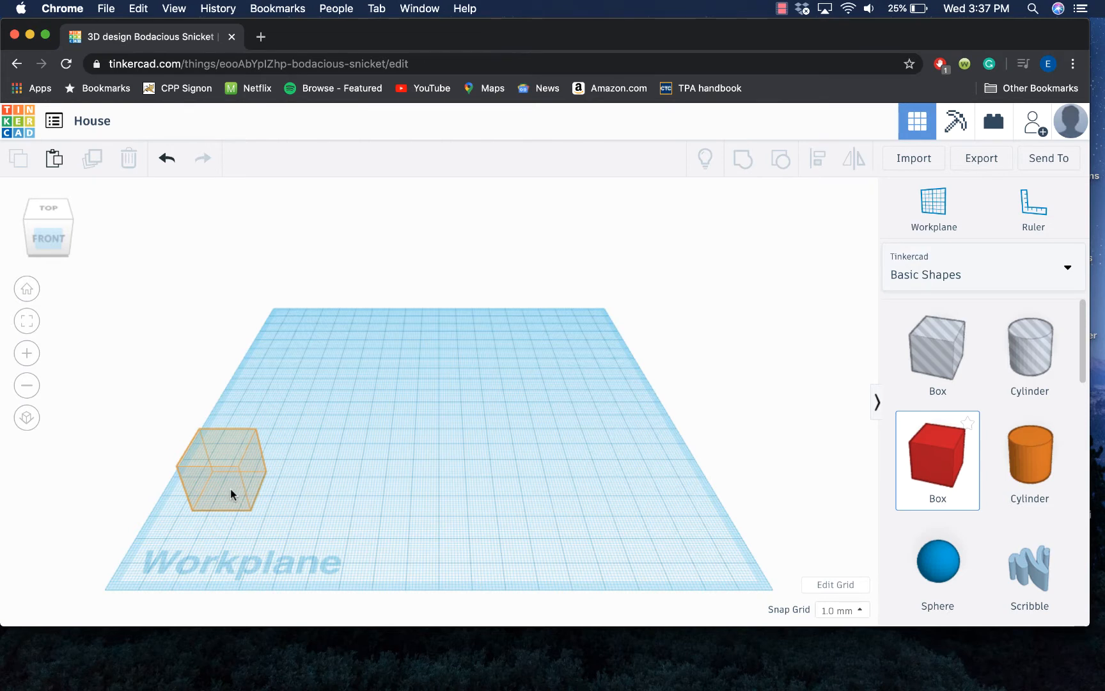
Place a solid box on the workplane and set its footprint to 170 mm wide by 100 mm deep.
{"action": "left_click", "coordinate": [230, 489]}
{"action": "left_click_drag", "start_coordinate": [266, 472], "coordinate": [593, 355]}
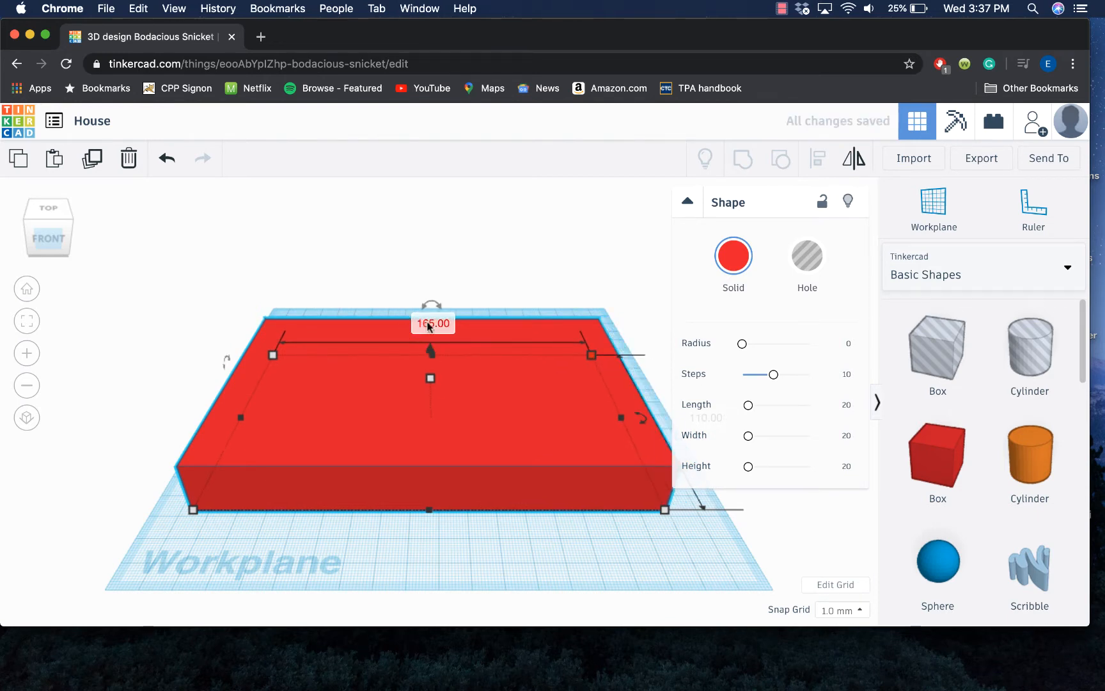
{"action": "left_click", "coordinate": [435, 323]}
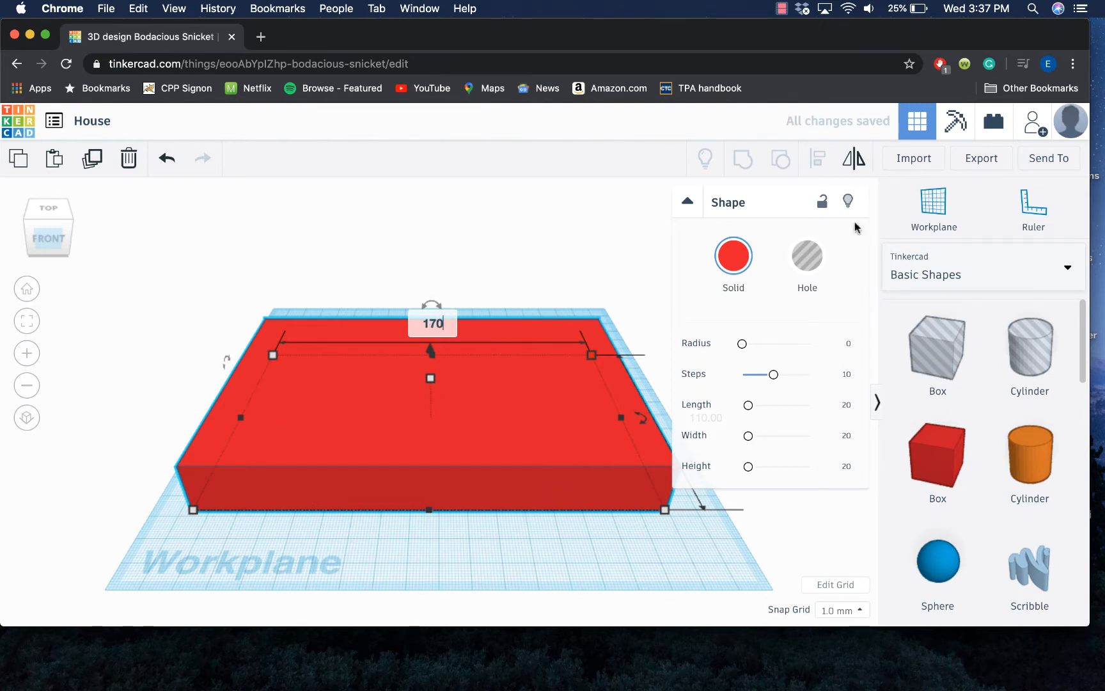
{"action": "type", "text": "170"}
{"action": "left_click", "coordinate": [687, 202]}
{"action": "left_click", "coordinate": [709, 417]}
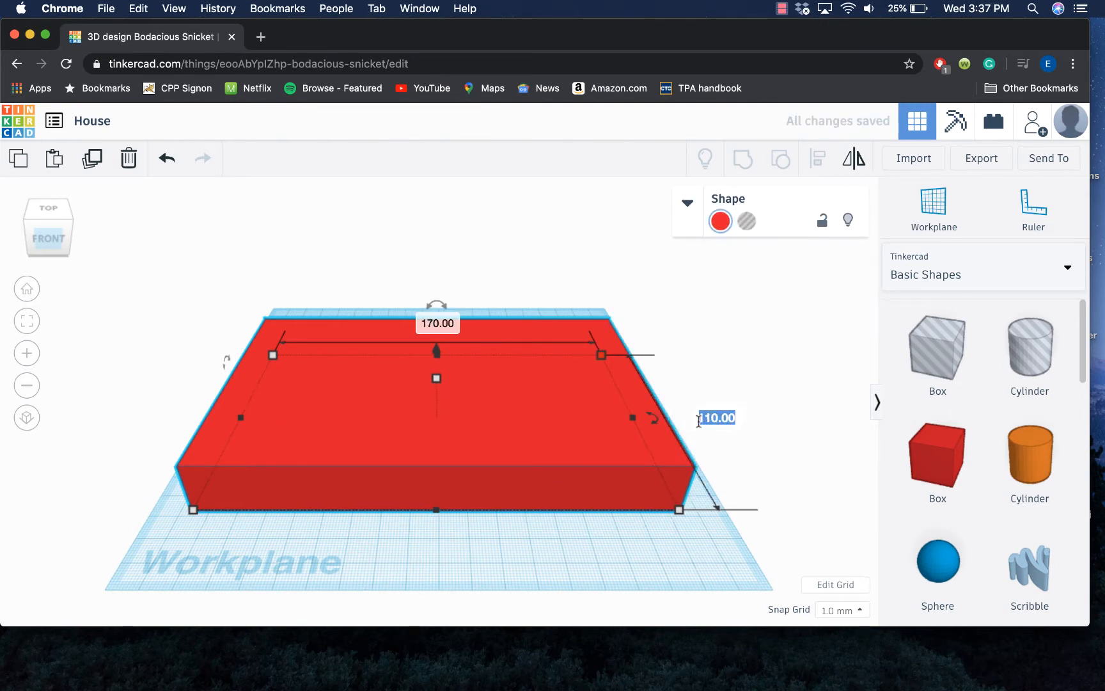
{"action": "key", "text": "BackSpace"}
{"action": "type", "text": "100"}
{"action": "key", "text": "Return"}
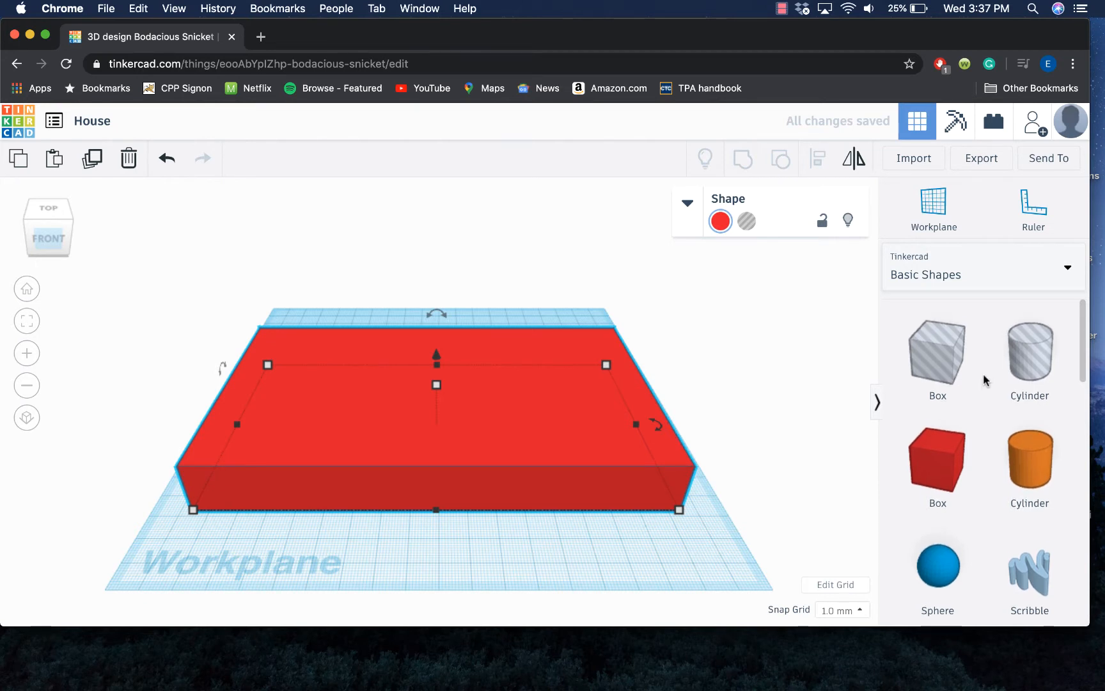
Set a new workplane on the box's top face and place a Roof shape near its middle.
{"action": "scroll", "coordinate": [986, 382], "scroll_direction": "down", "scroll_amount": 5}
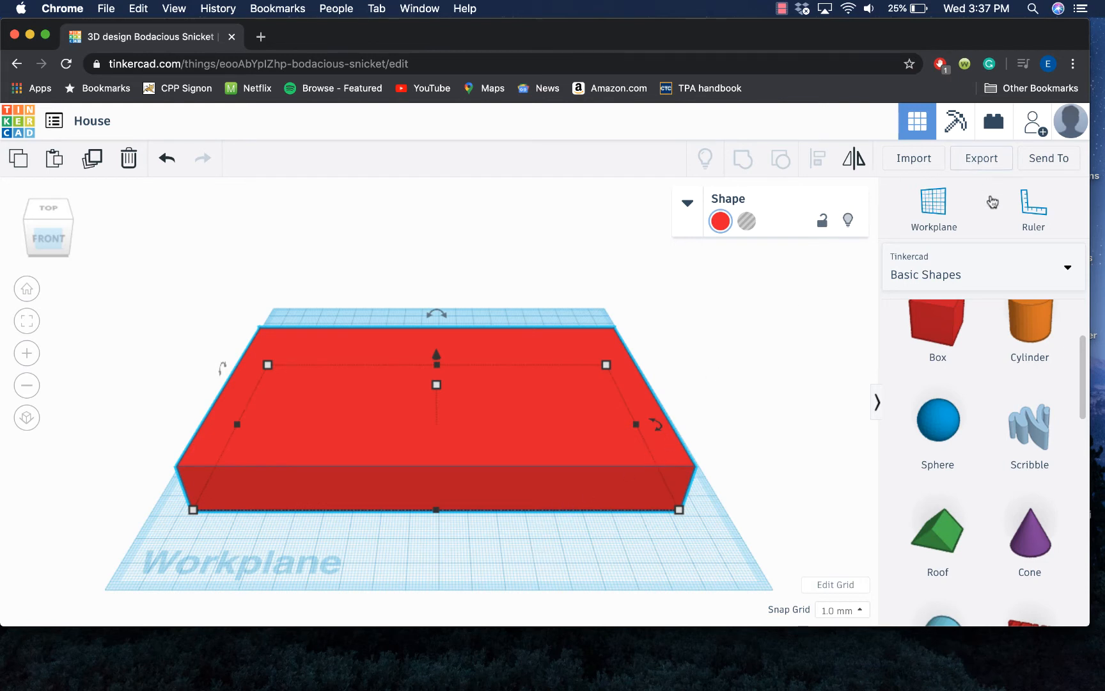
{"action": "left_click", "coordinate": [931, 231]}
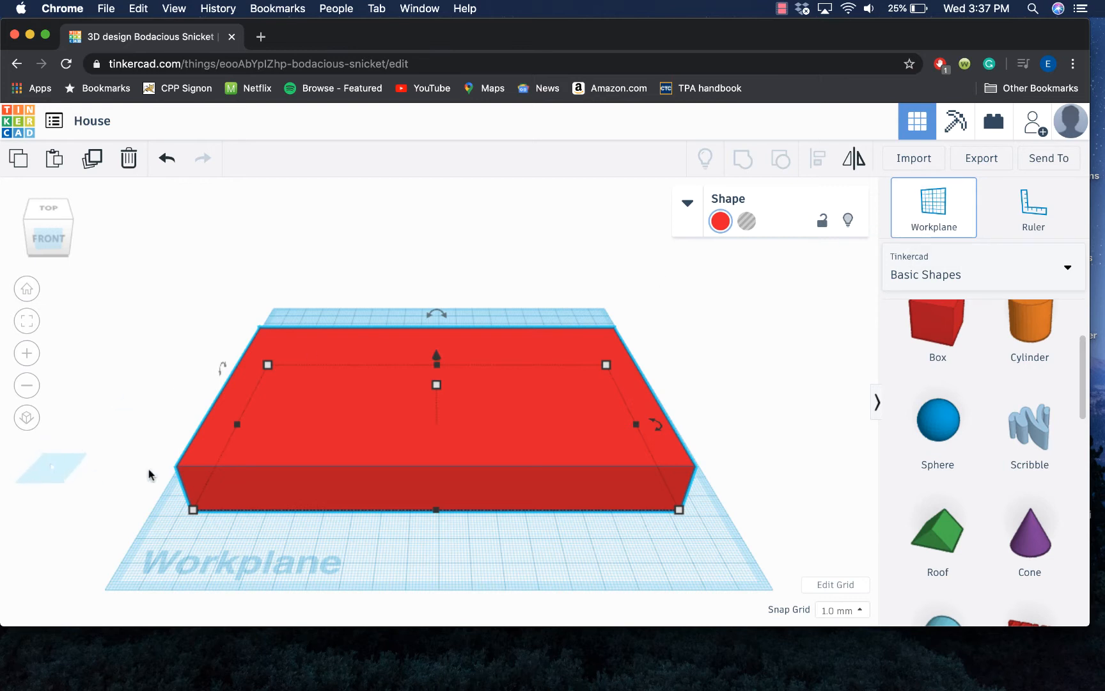
{"action": "left_click", "coordinate": [449, 383]}
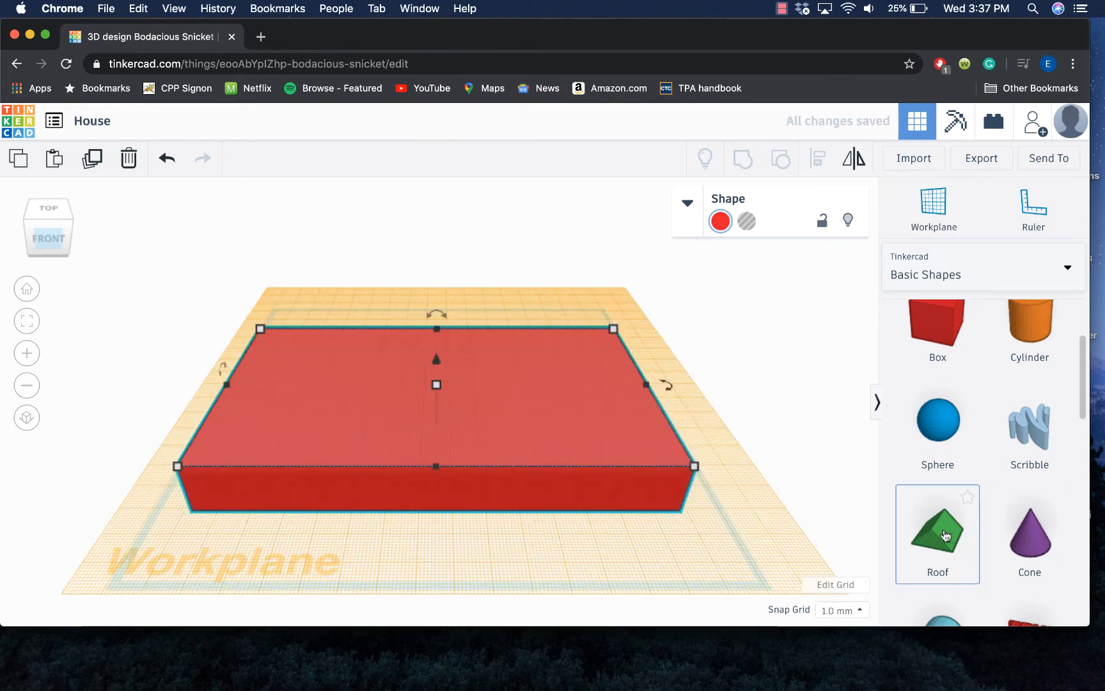
{"action": "left_click", "coordinate": [945, 535]}
{"action": "left_click", "coordinate": [433, 377]}
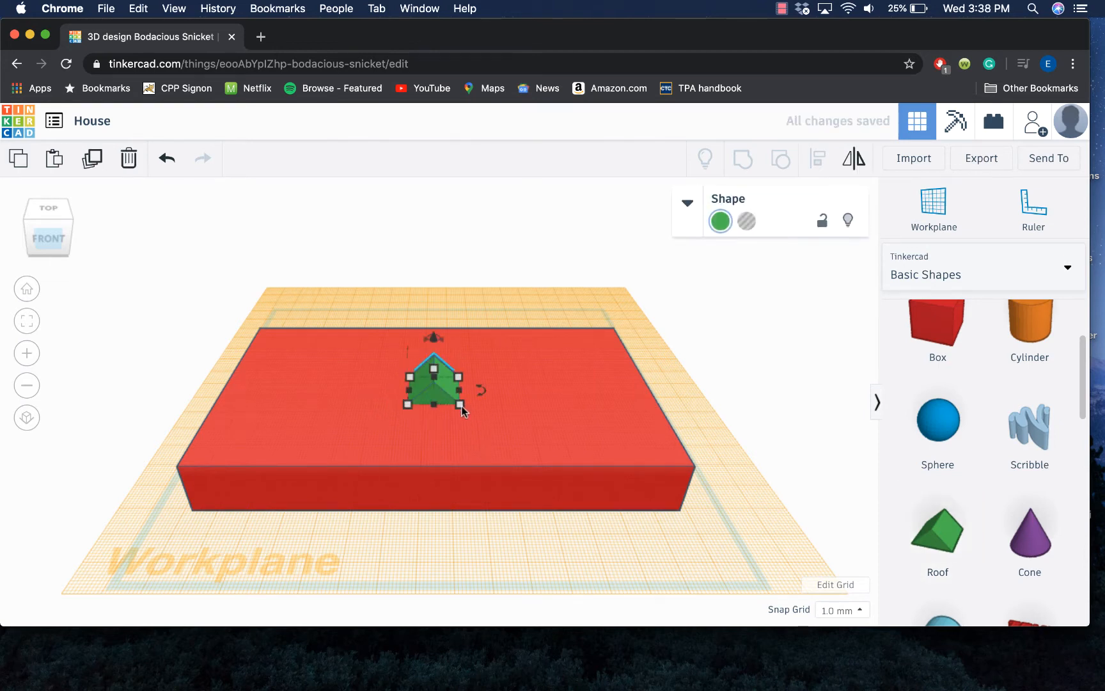
Size the roof to 170 mm wide and as deep as the box, aligned exactly over the box's top face.
{"action": "left_click", "coordinate": [438, 413]}
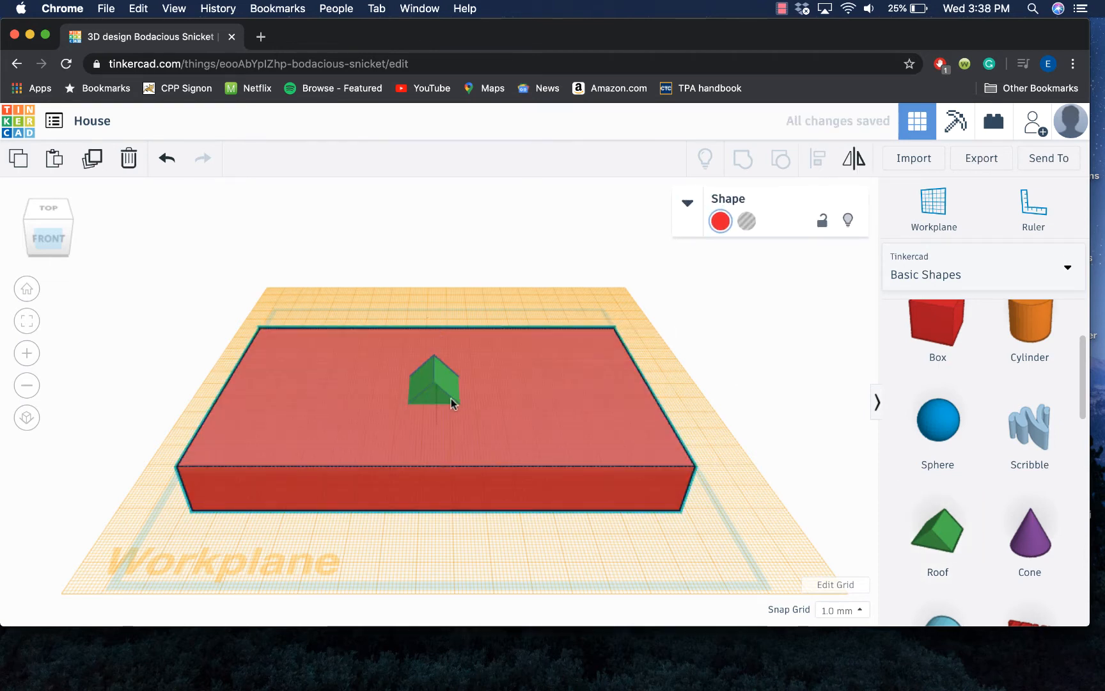
{"action": "left_click", "coordinate": [451, 398]}
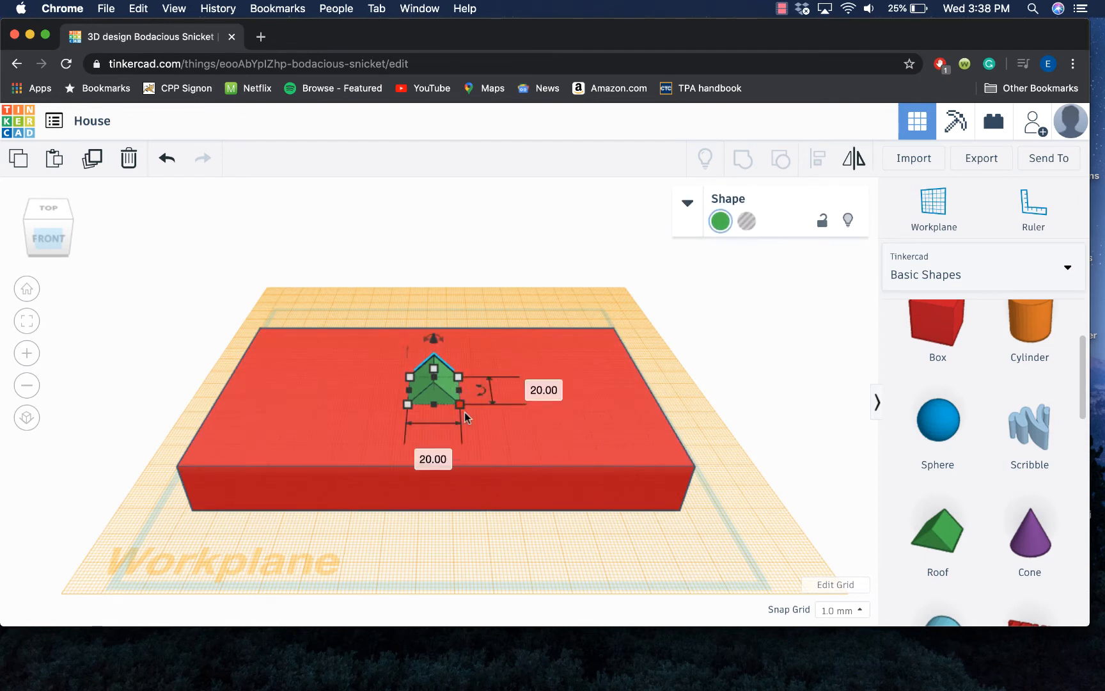
{"action": "left_click", "coordinate": [435, 455]}
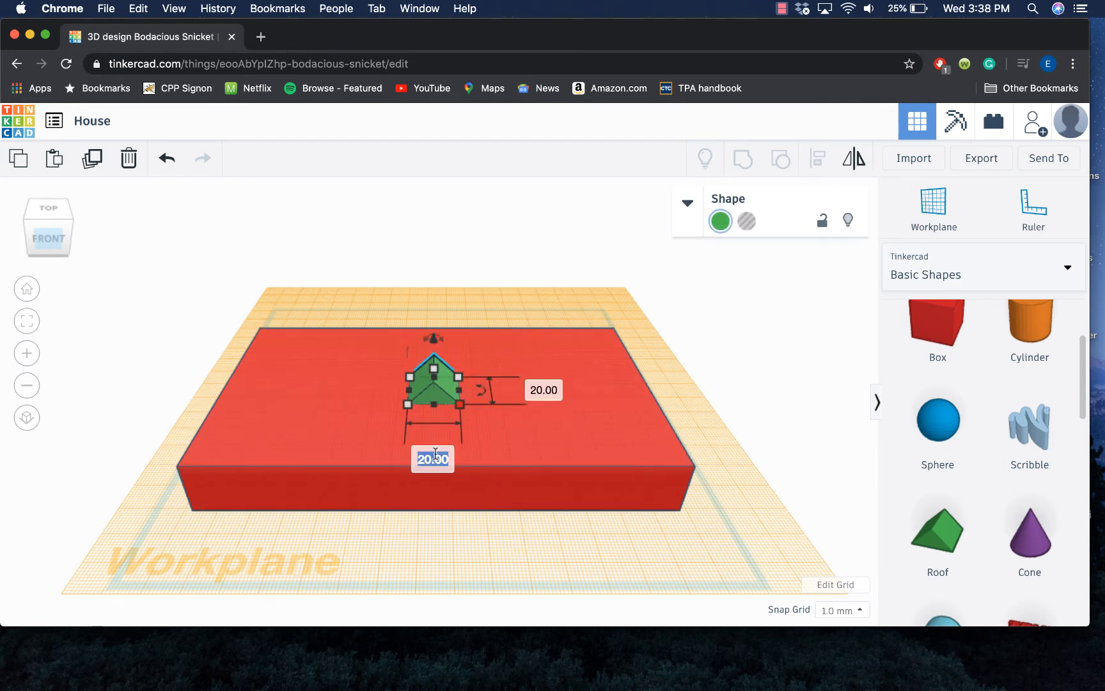
{"action": "type", "text": "170"}
{"action": "key", "text": "Return"}
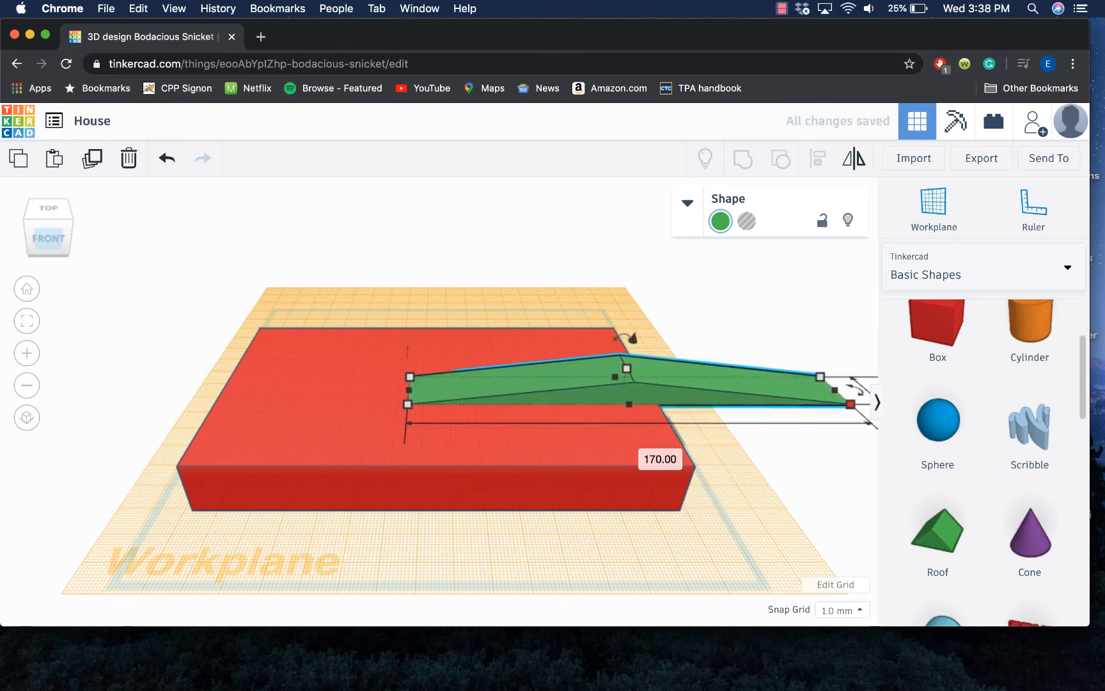
{"action": "left_click_drag", "start_coordinate": [635, 350], "coordinate": [716, 299]}
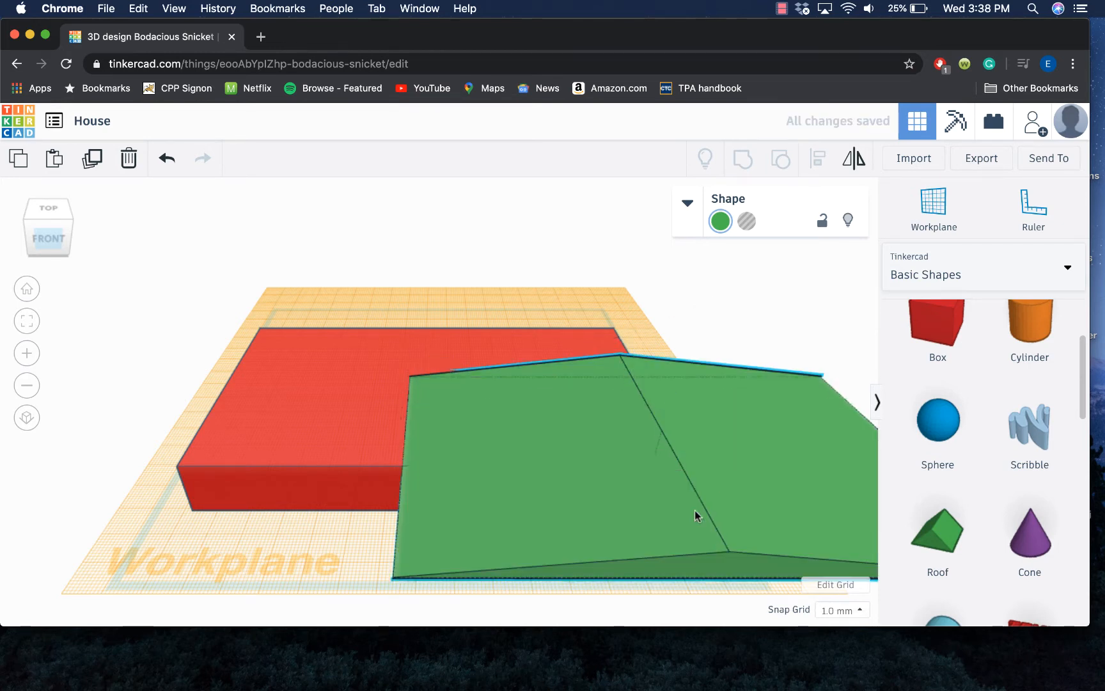
{"action": "left_click_drag", "start_coordinate": [696, 513], "coordinate": [432, 428]}
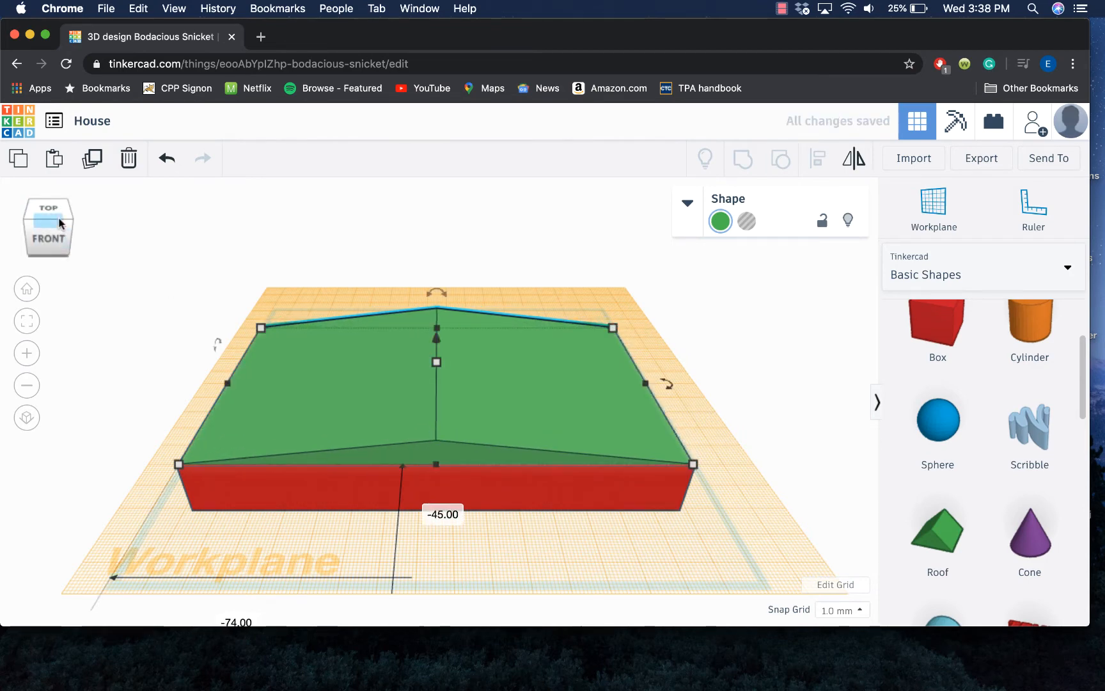
Recolor the roof bright red and the box underneath light red.
{"action": "left_click", "coordinate": [50, 208]}
{"action": "left_click", "coordinate": [60, 235]}
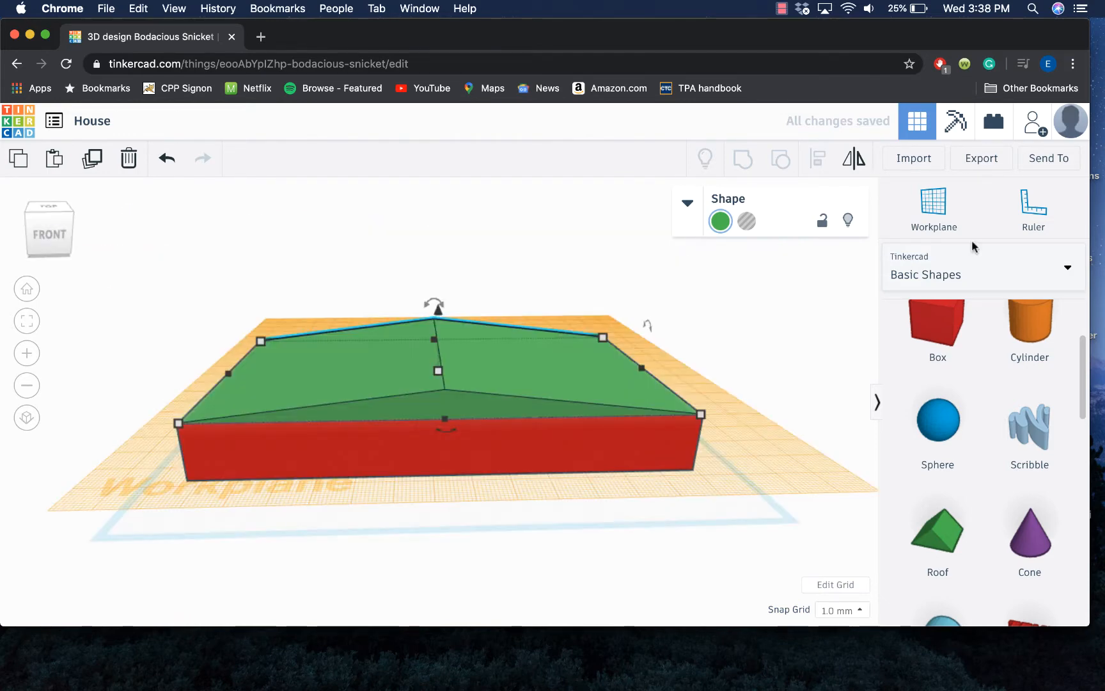
{"action": "left_click", "coordinate": [720, 222]}
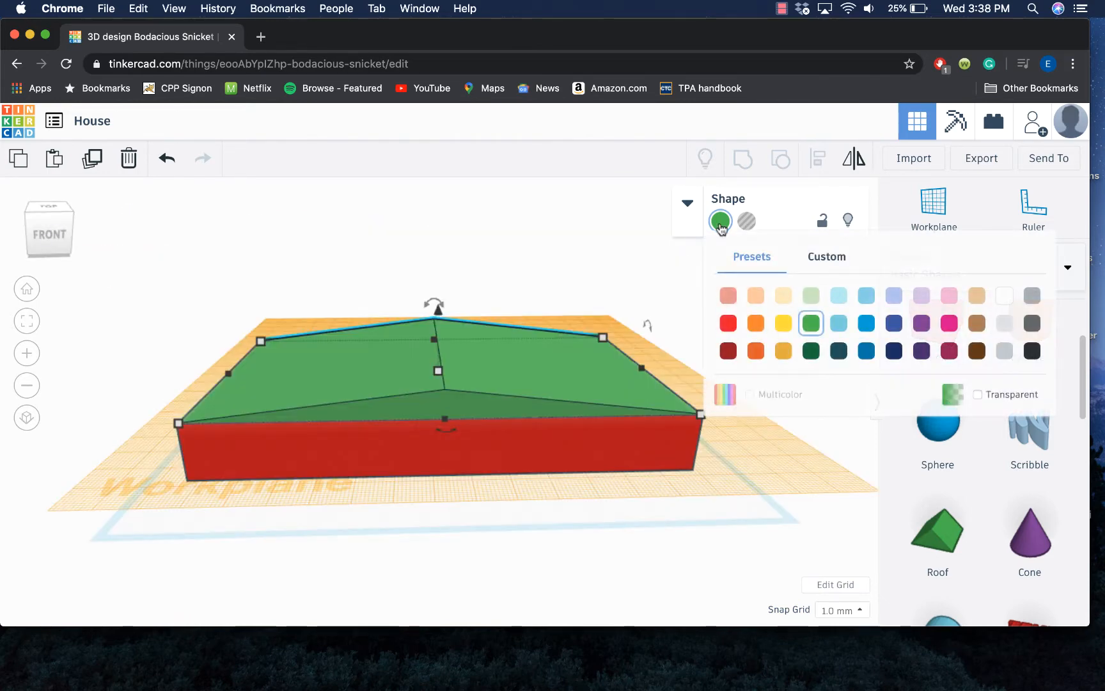
{"action": "left_click", "coordinate": [728, 325]}
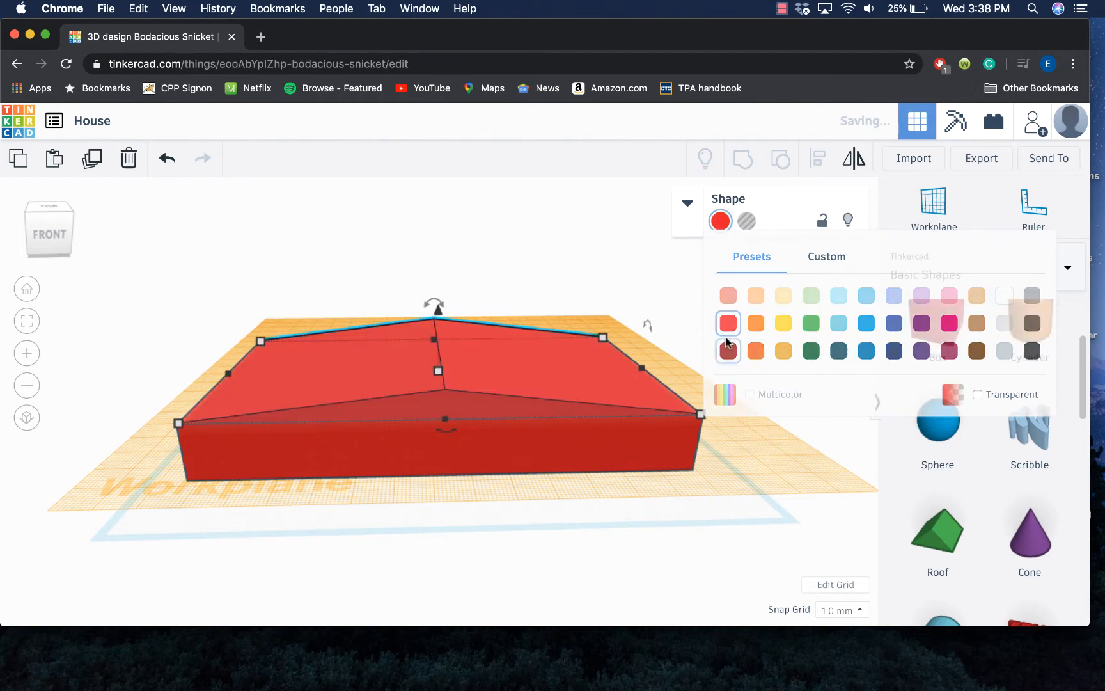
{"action": "left_click", "coordinate": [604, 459]}
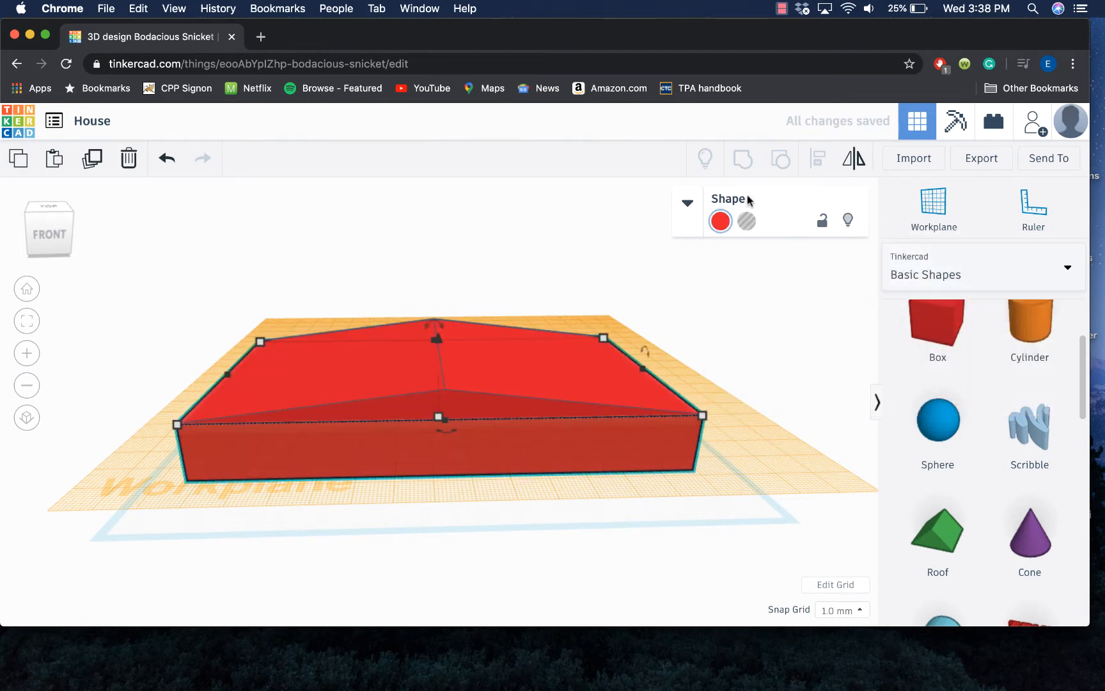
{"action": "left_click", "coordinate": [720, 221]}
{"action": "left_click", "coordinate": [728, 282]}
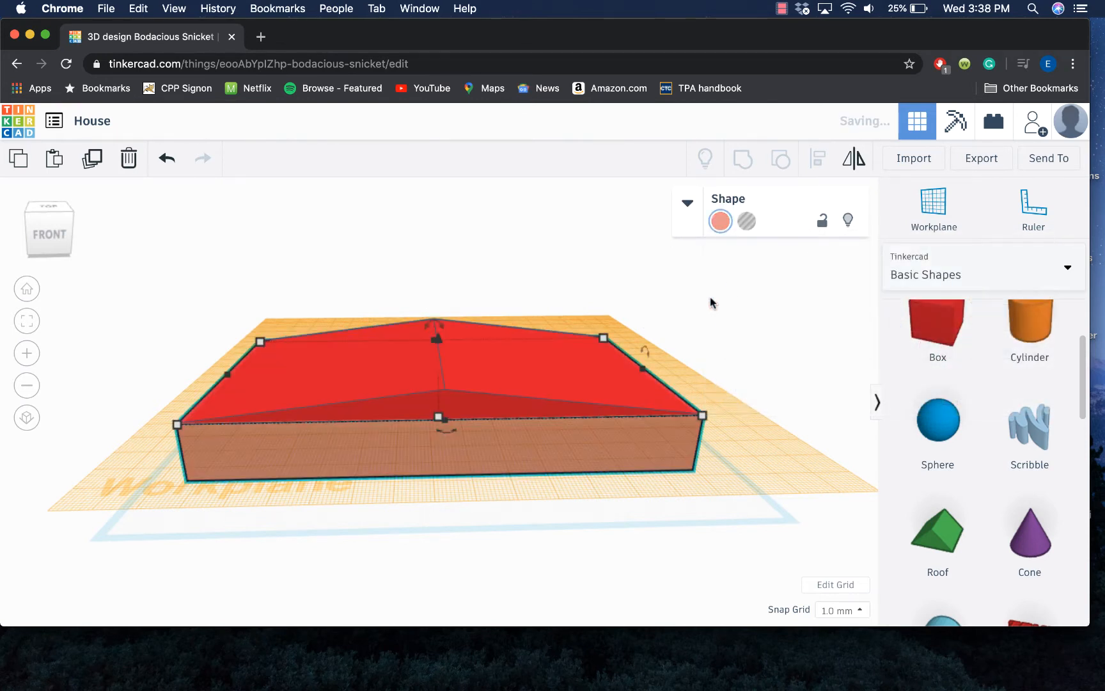
{"action": "left_click", "coordinate": [765, 511]}
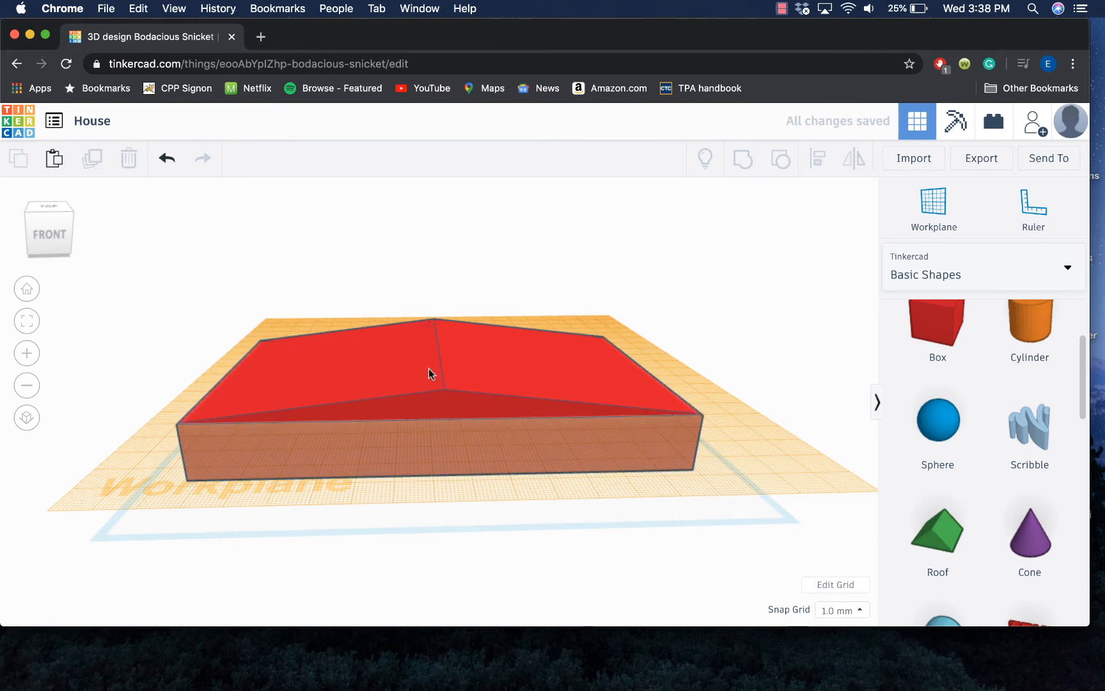
Group the roof and the box, and enable Multicolor so both parts keep their own colors.
{"action": "left_click", "coordinate": [412, 377]}
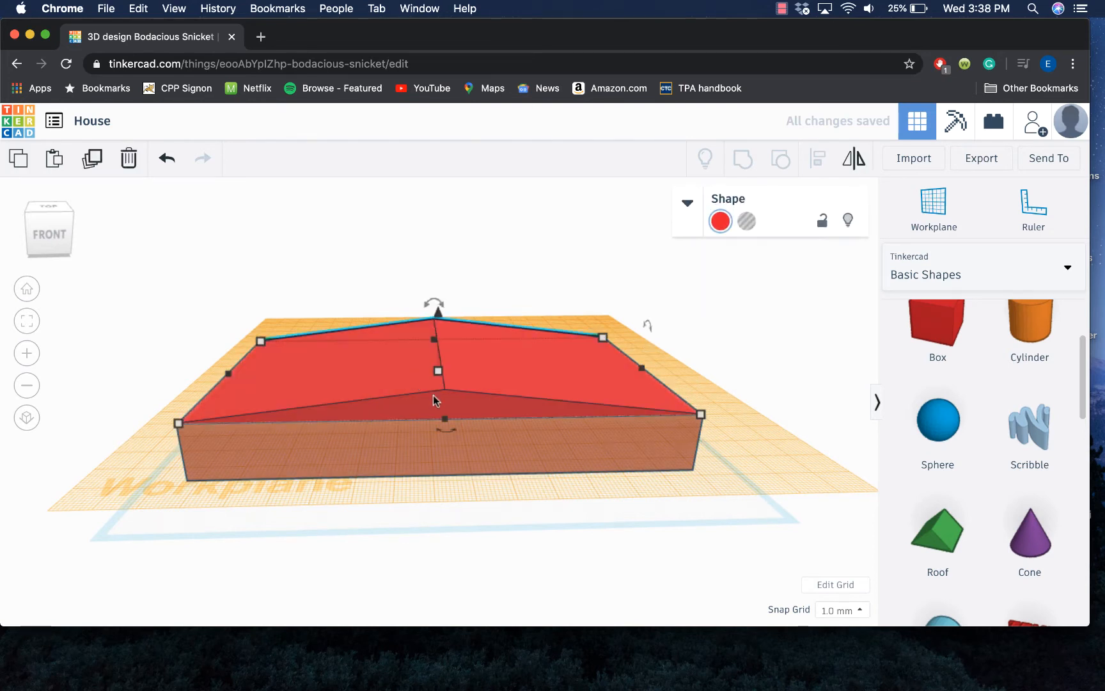
{"action": "left_click", "coordinate": [543, 448], "text": "shift"}
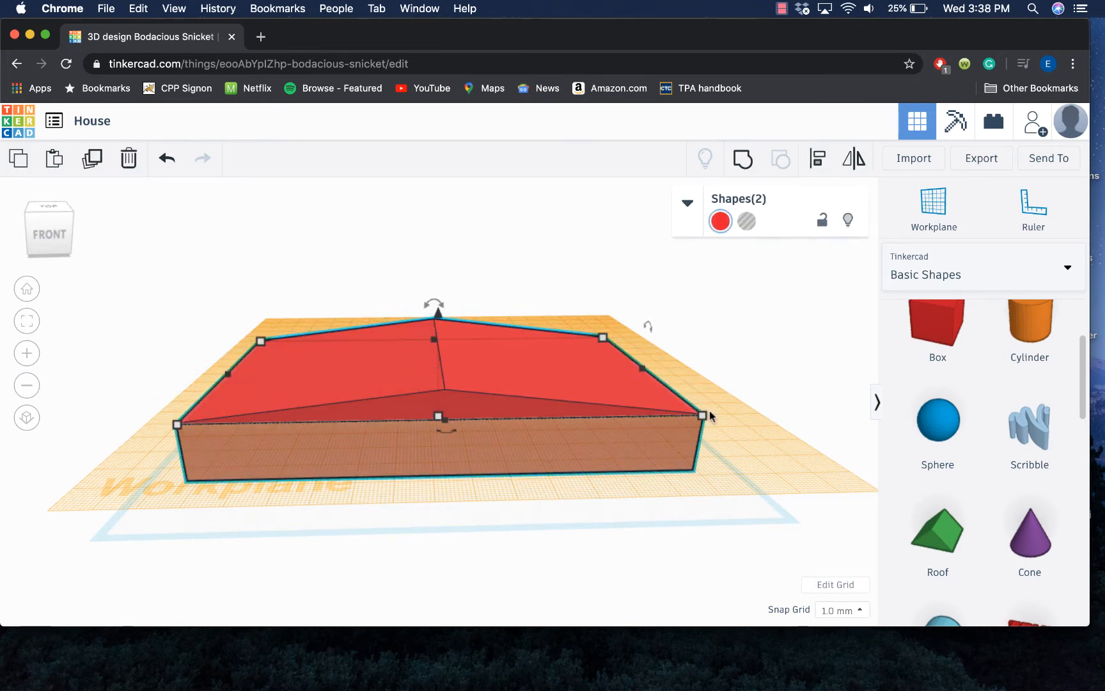
{"action": "left_click", "coordinate": [742, 159]}
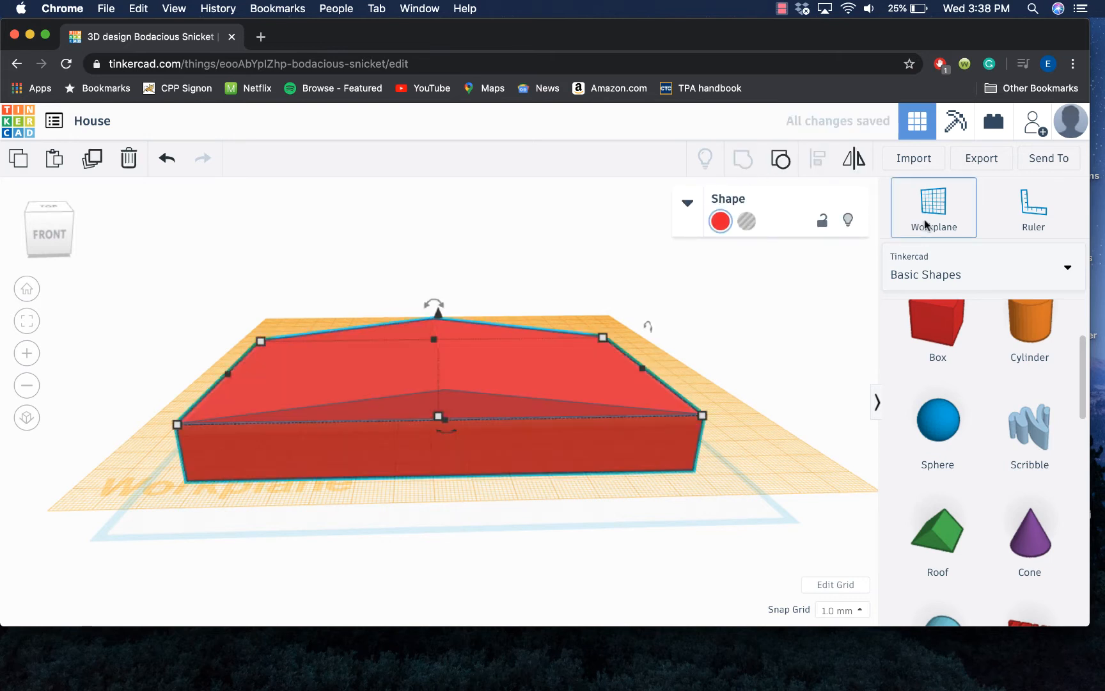
{"action": "left_click", "coordinate": [688, 205]}
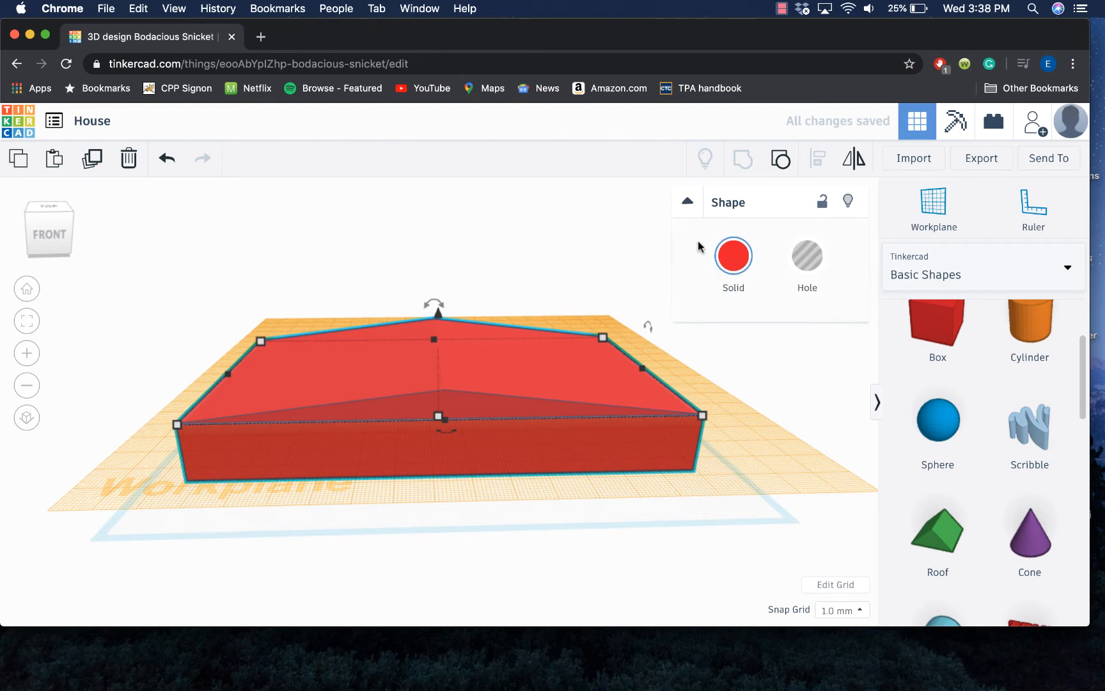
{"action": "left_click", "coordinate": [745, 257]}
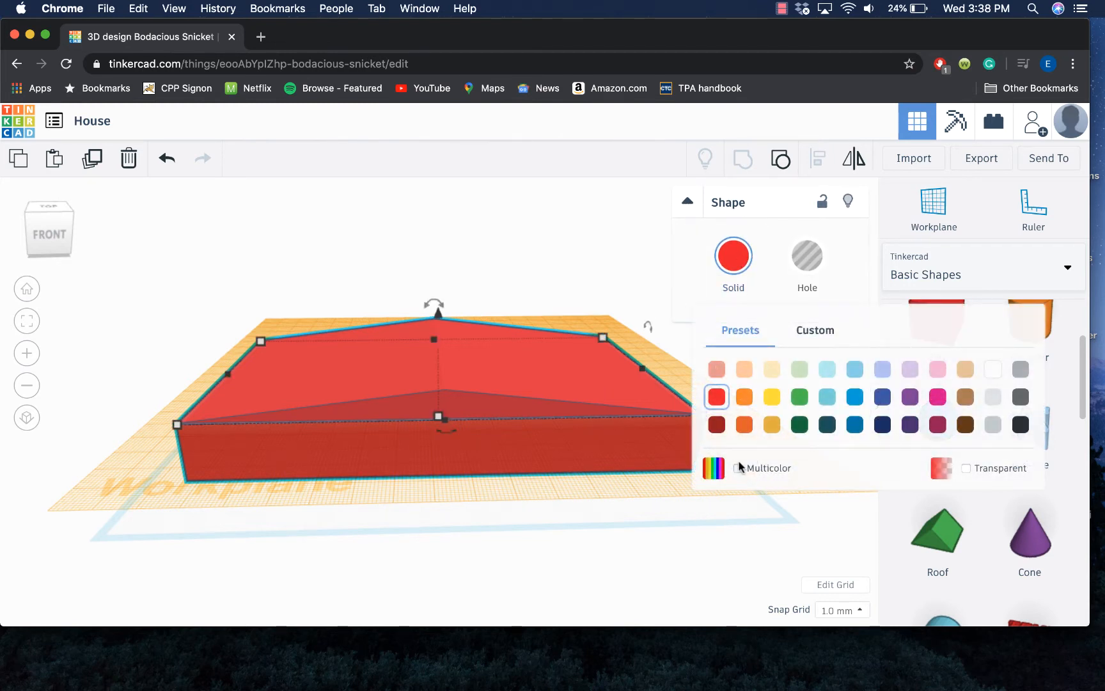
{"action": "left_click", "coordinate": [739, 467]}
{"action": "left_click", "coordinate": [659, 516]}
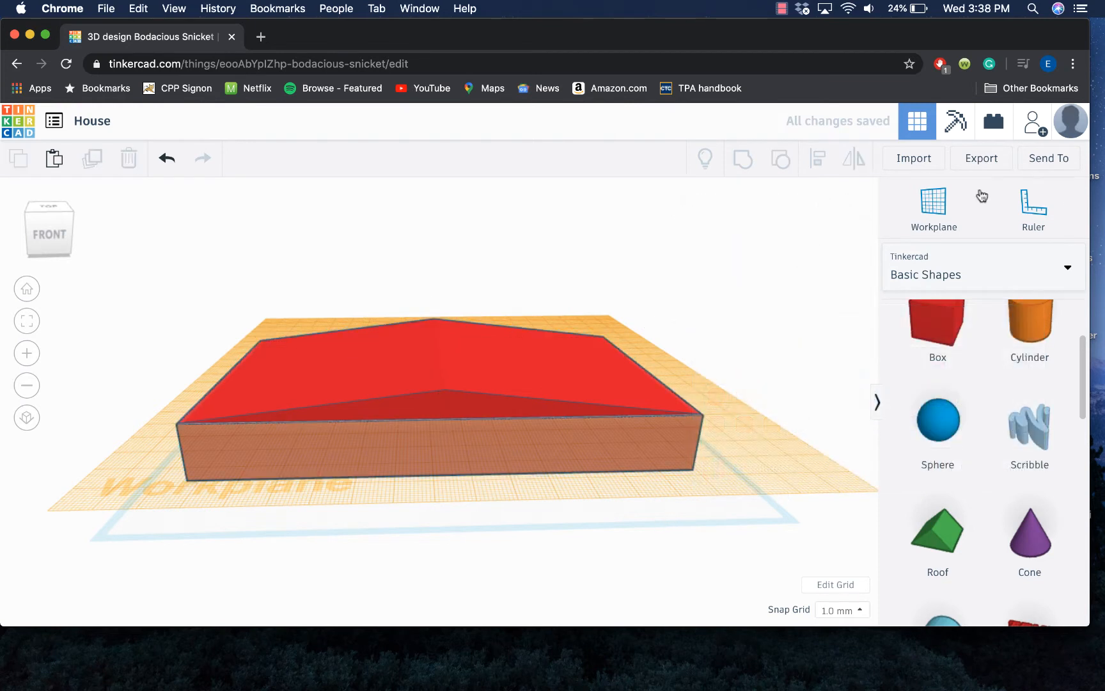
Return the workplane to the base grid and add a box hole about 69 by 59 mm near a corner of the house's underside.
{"action": "left_click", "coordinate": [939, 208]}
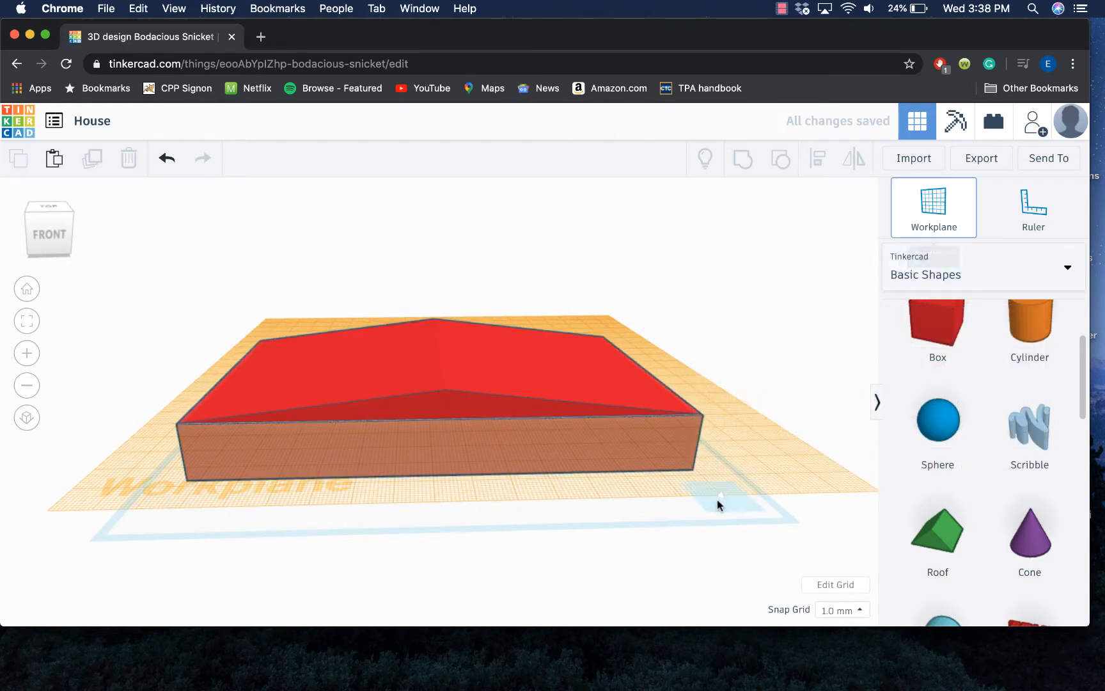
{"action": "left_click", "coordinate": [704, 514]}
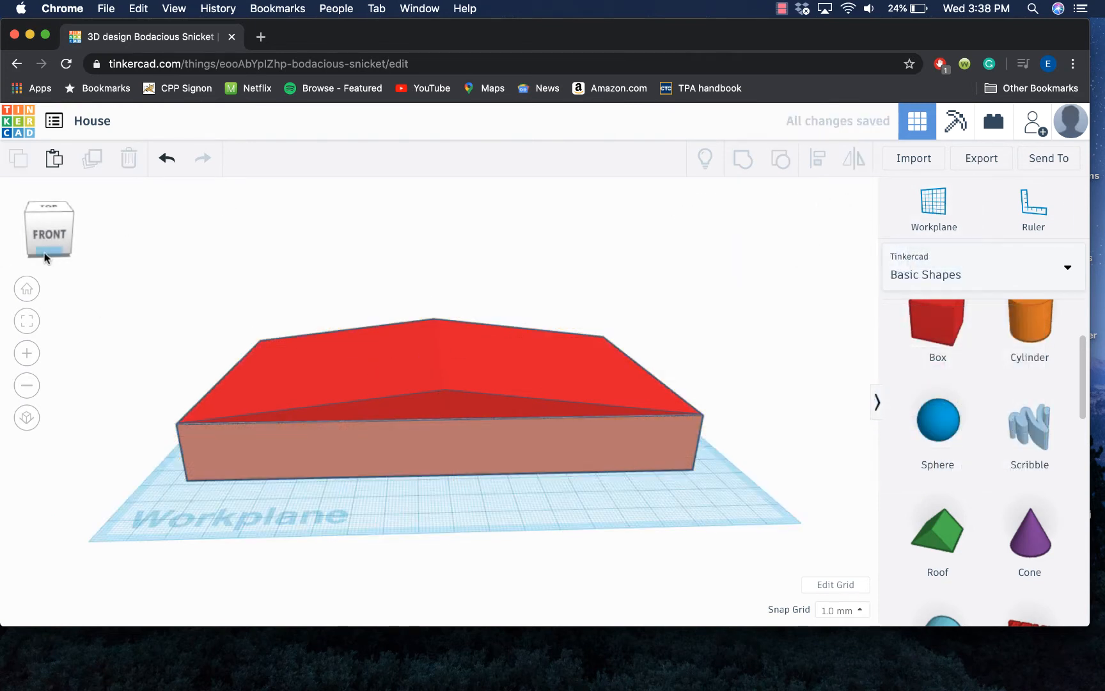
{"action": "mouse_move", "coordinate": [44, 257]}
{"action": "left_mouse_down"}
{"action": "mouse_move", "coordinate": [54, 231]}
{"action": "mouse_move", "coordinate": [61, 243]}
{"action": "mouse_move", "coordinate": [44, 241]}
{"action": "left_mouse_up"}
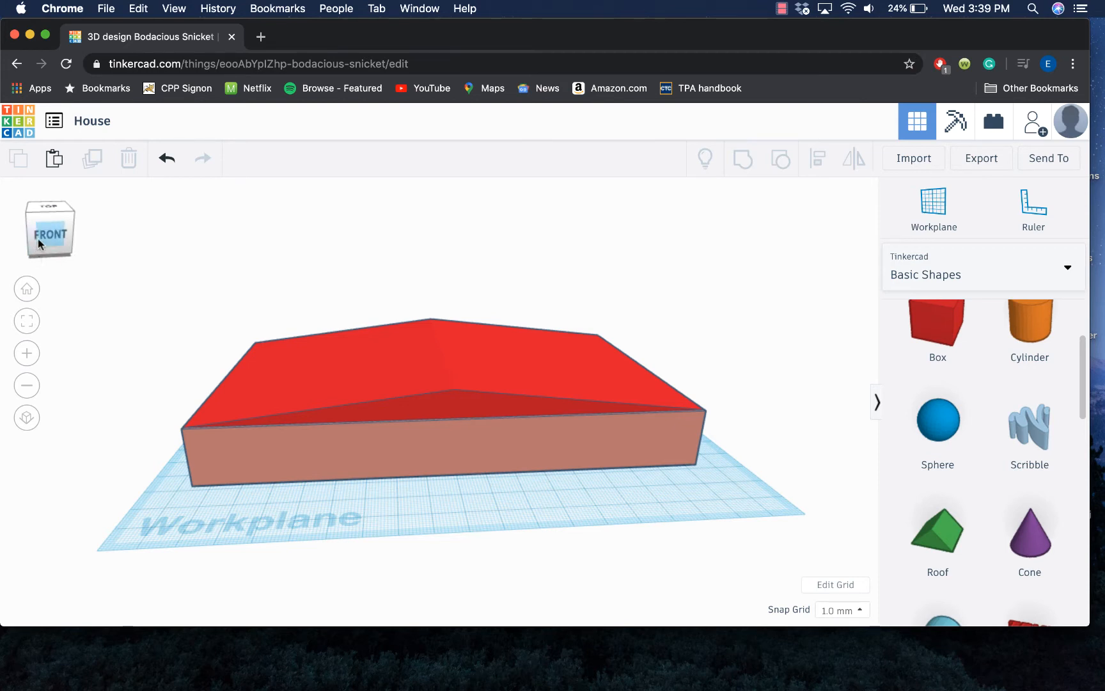
{"action": "left_click_drag", "start_coordinate": [38, 238], "coordinate": [37, 224]}
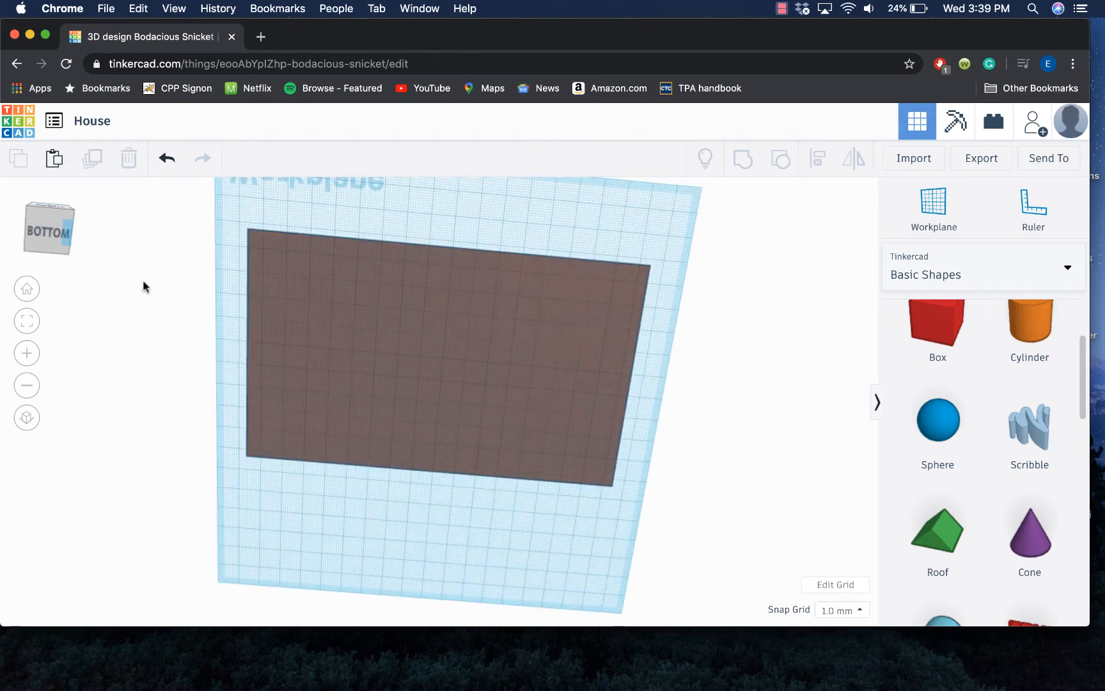
{"action": "scroll", "coordinate": [1061, 455], "scroll_direction": "down", "scroll_amount": 1}
{"action": "scroll", "coordinate": [1063, 455], "scroll_direction": "up", "scroll_amount": 2}
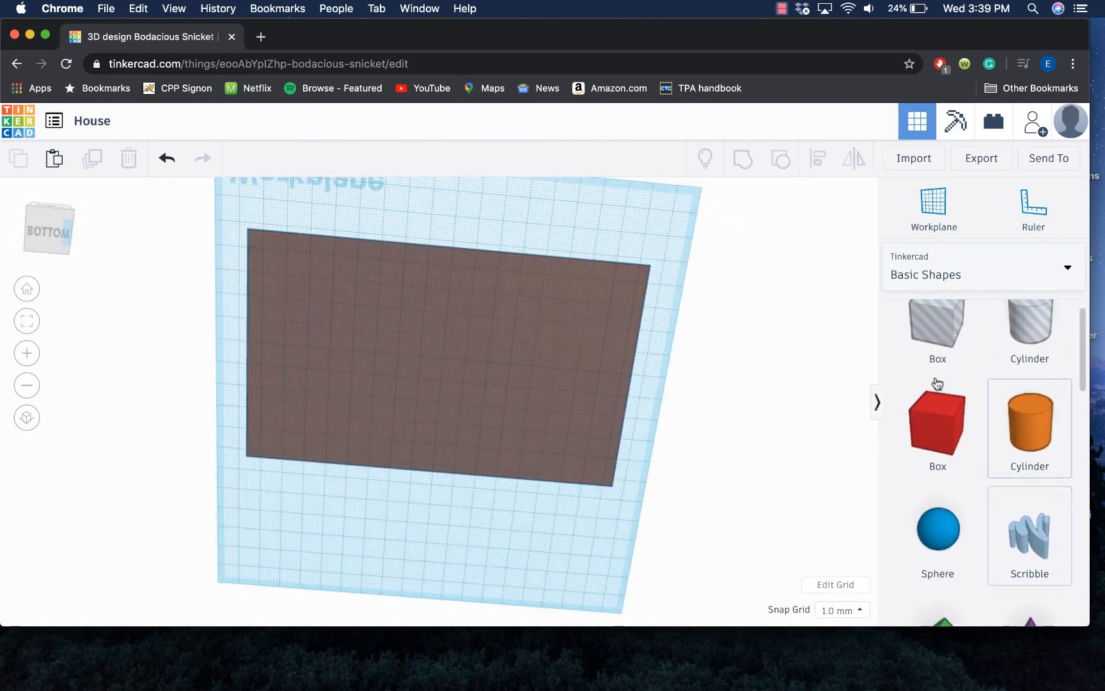
{"action": "left_click_drag", "start_coordinate": [937, 330], "coordinate": [322, 303]}
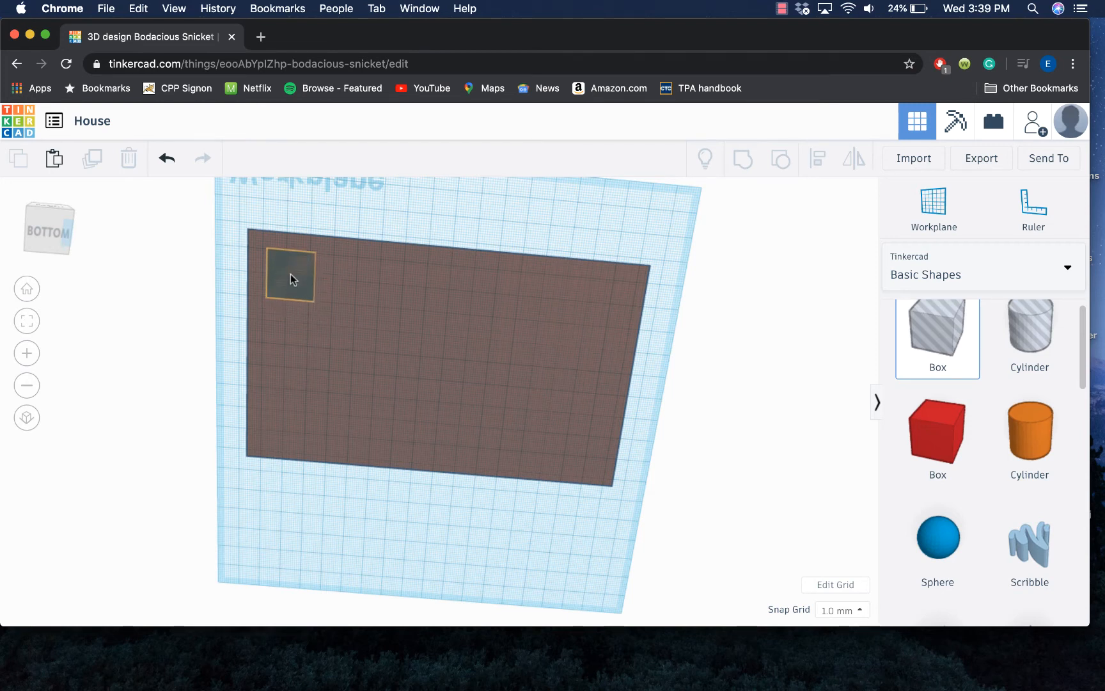
{"action": "left_click", "coordinate": [288, 274]}
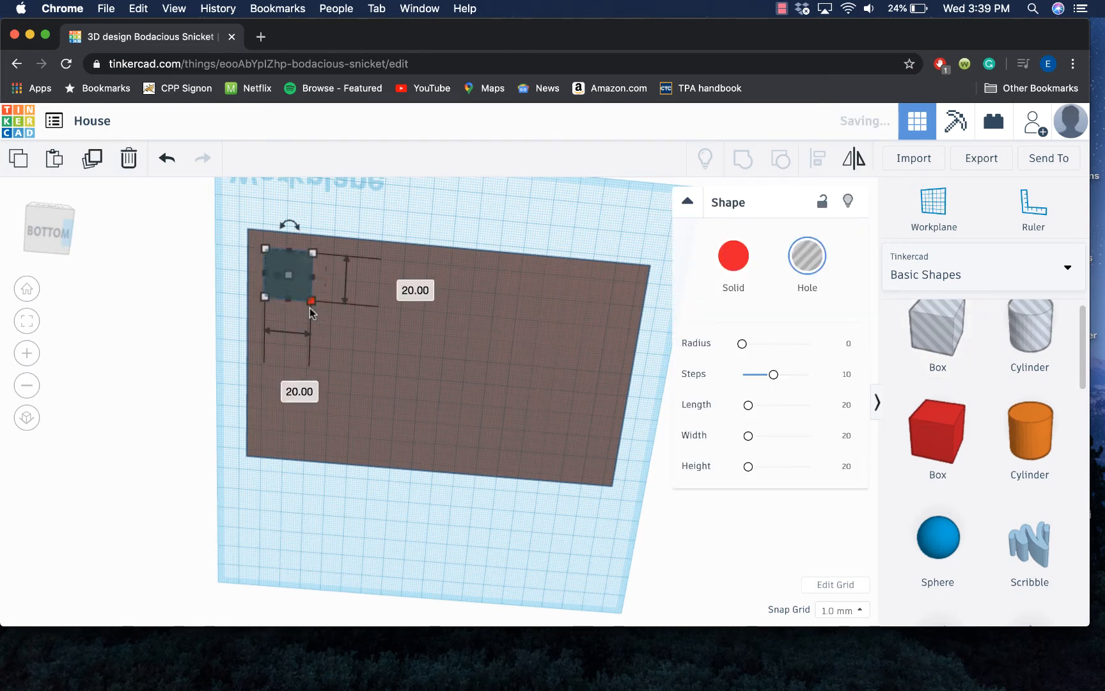
{"action": "left_click_drag", "start_coordinate": [310, 298], "coordinate": [417, 397]}
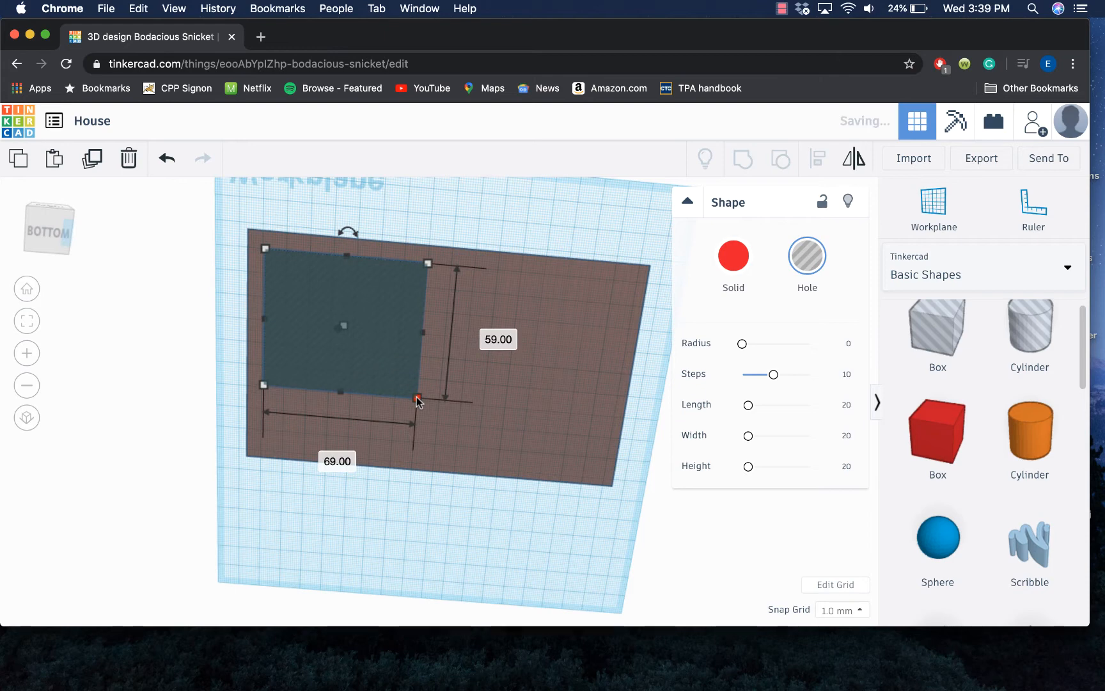
{"action": "left_click", "coordinate": [51, 236]}
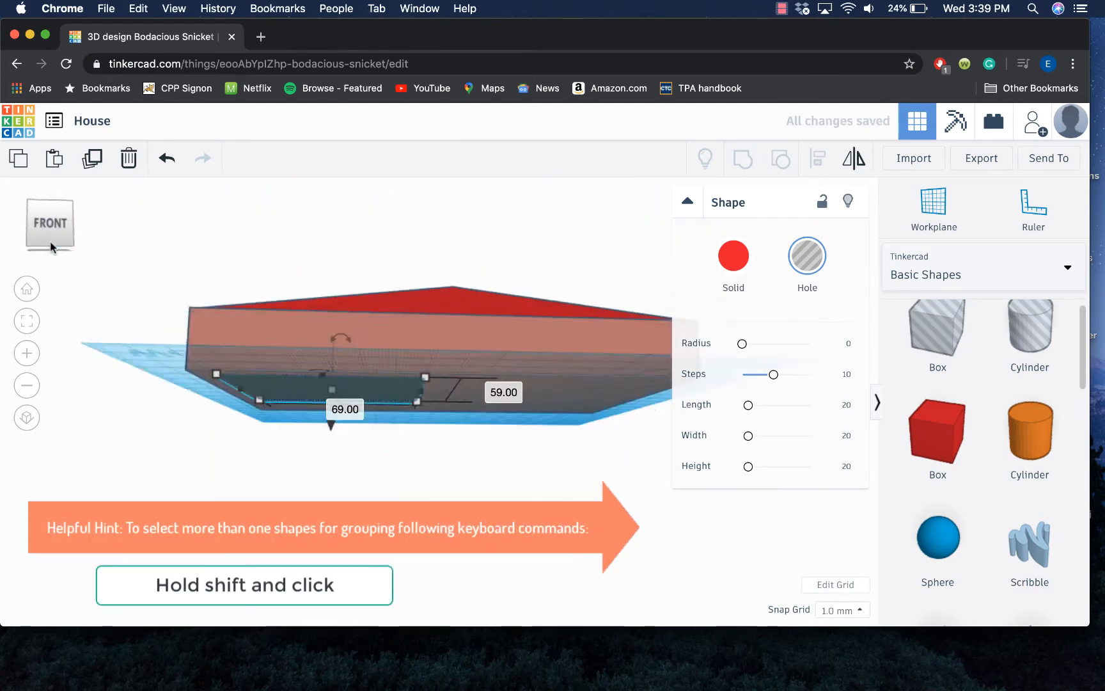
Group the box hole with the house to cut the room out of its underside.
{"action": "left_click_drag", "start_coordinate": [50, 242], "coordinate": [54, 247]}
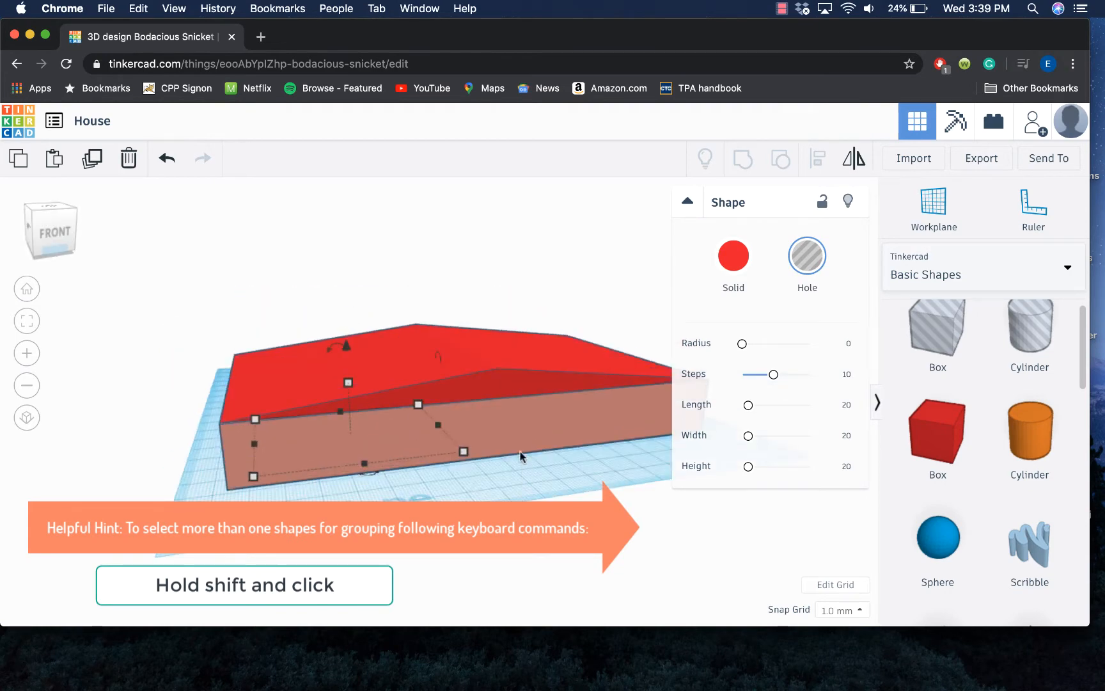
{"action": "left_click", "coordinate": [509, 434]}
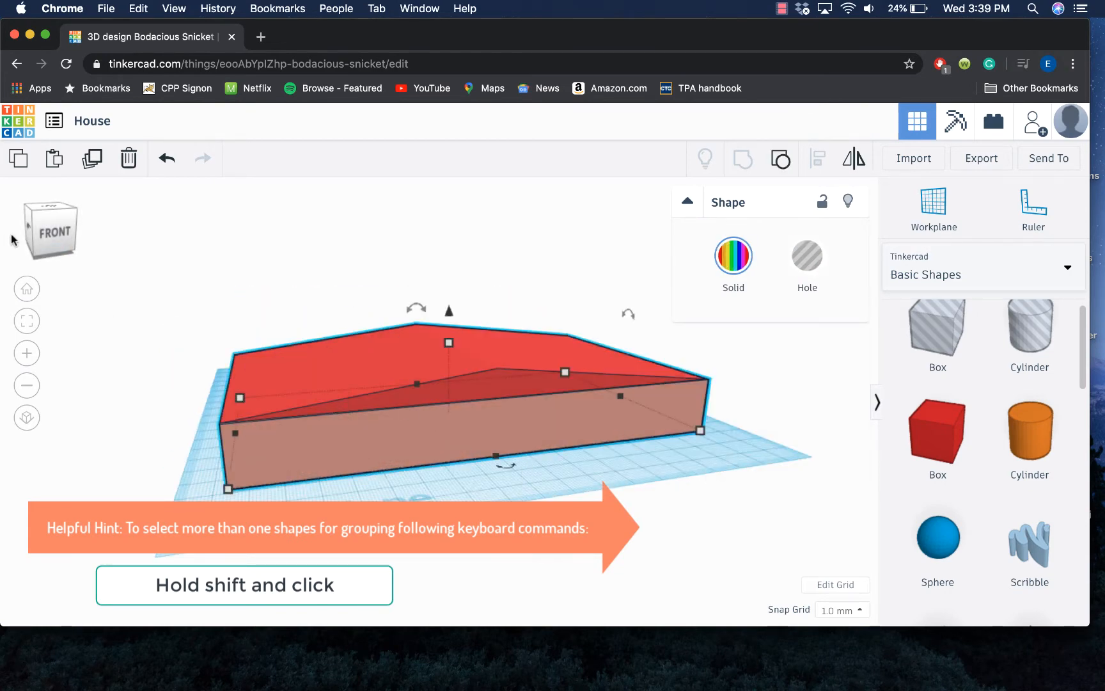
{"action": "left_click_drag", "start_coordinate": [49, 235], "coordinate": [52, 224]}
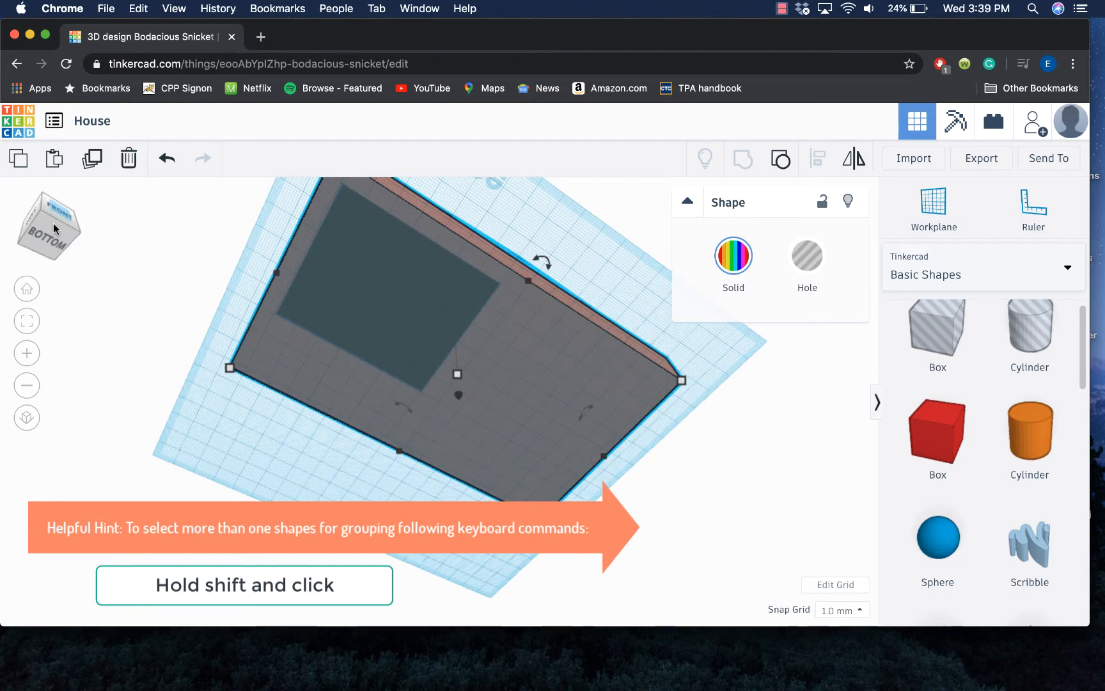
{"action": "left_click", "coordinate": [394, 306], "text": "shift"}
{"action": "left_click", "coordinate": [742, 160]}
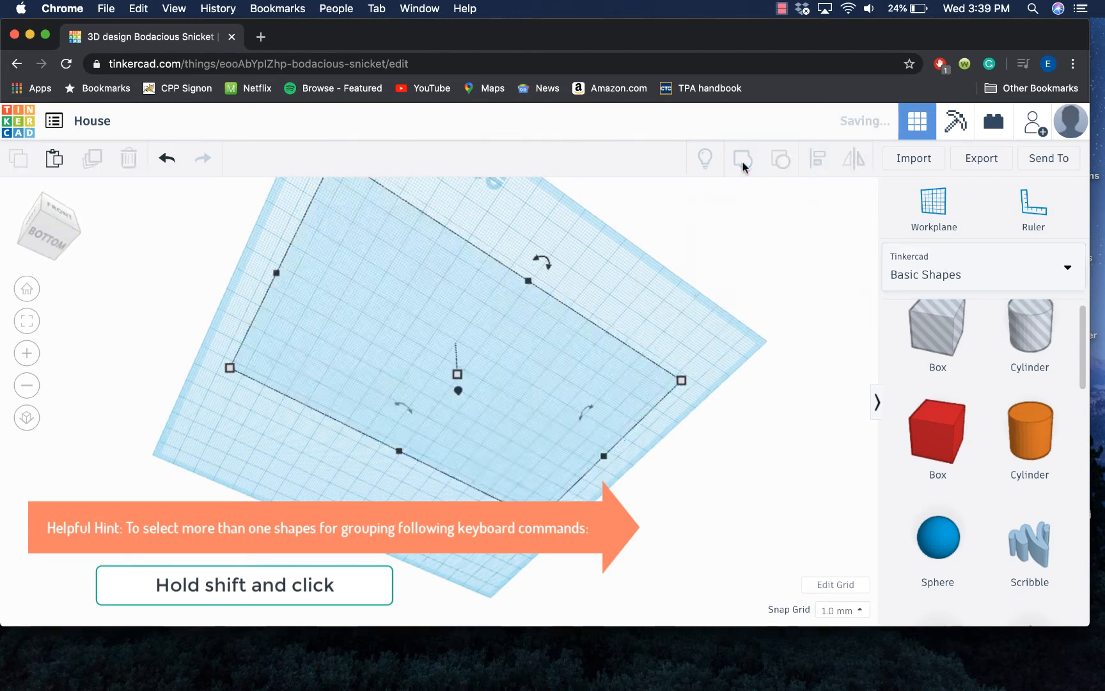
Place the workplane on the house's left wall and add a cylinder hole there, shrunk to fit within the wall's height.
{"action": "left_click_drag", "start_coordinate": [52, 221], "coordinate": [41, 244]}
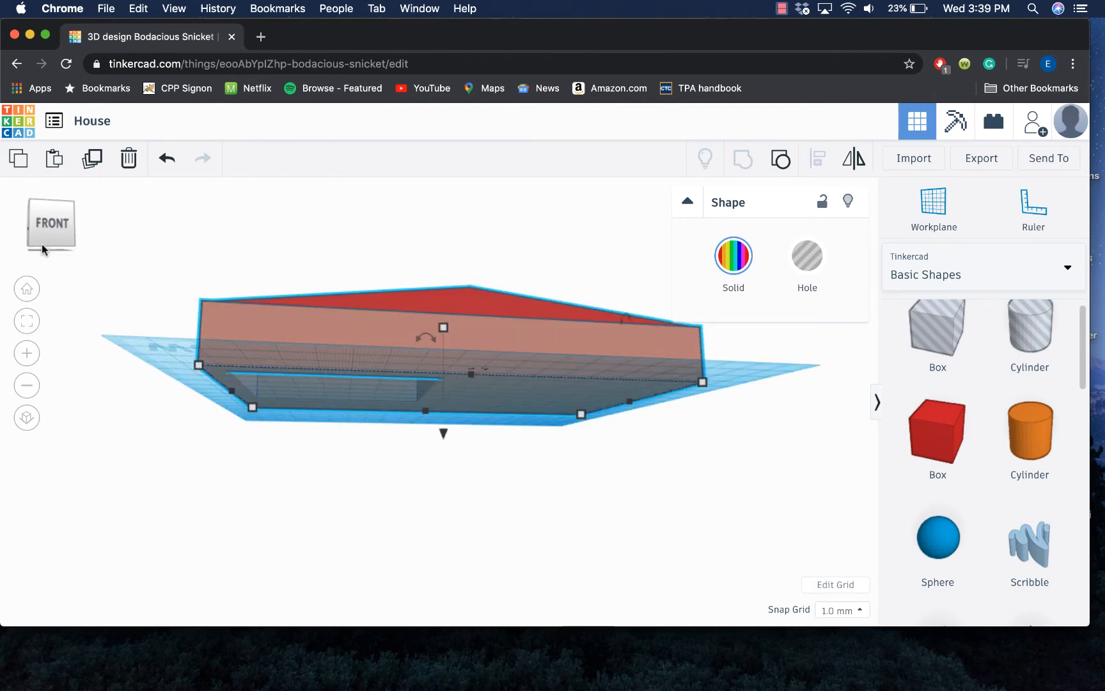
{"action": "left_click", "coordinate": [42, 244]}
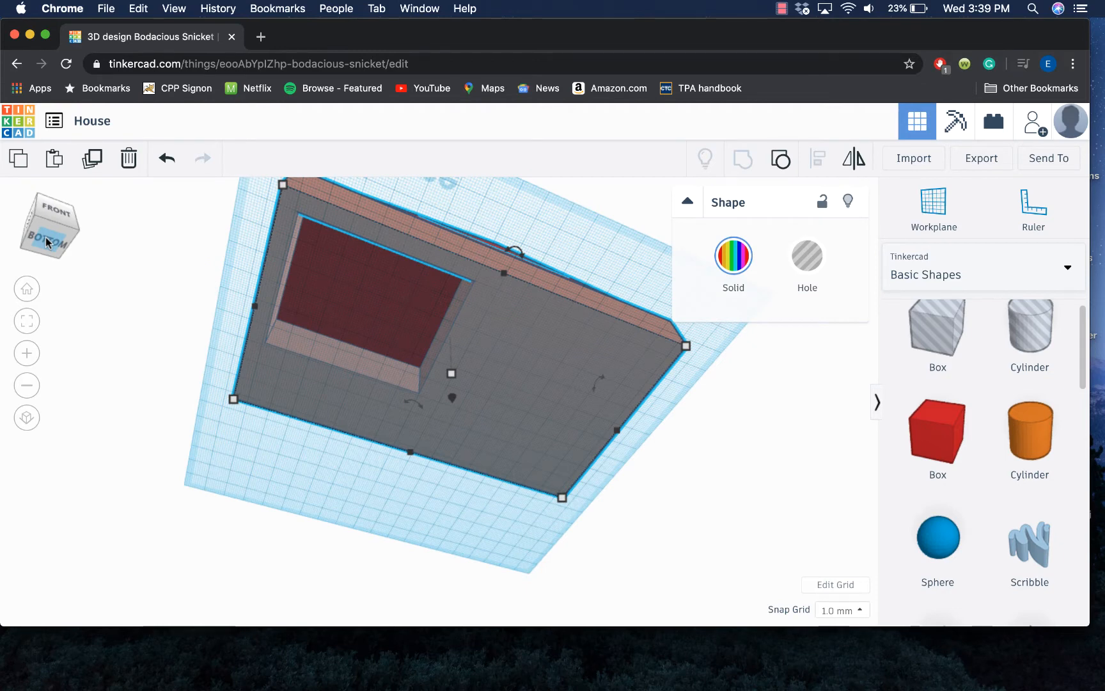
{"action": "left_click_drag", "start_coordinate": [46, 242], "coordinate": [60, 247]}
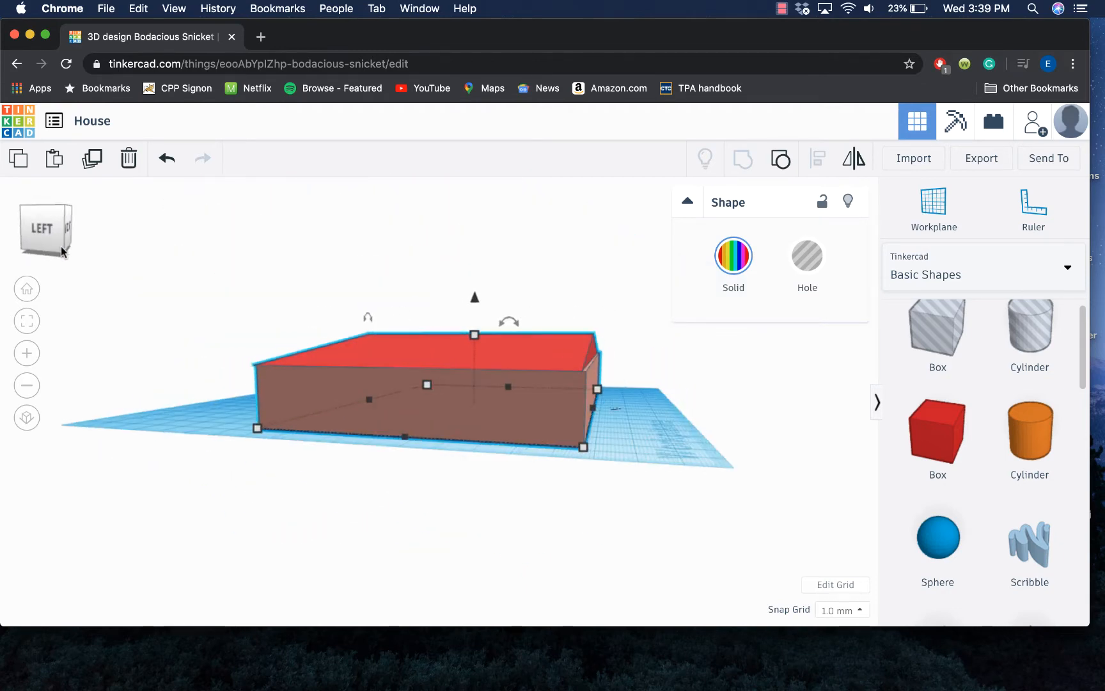
{"action": "left_click", "coordinate": [60, 247]}
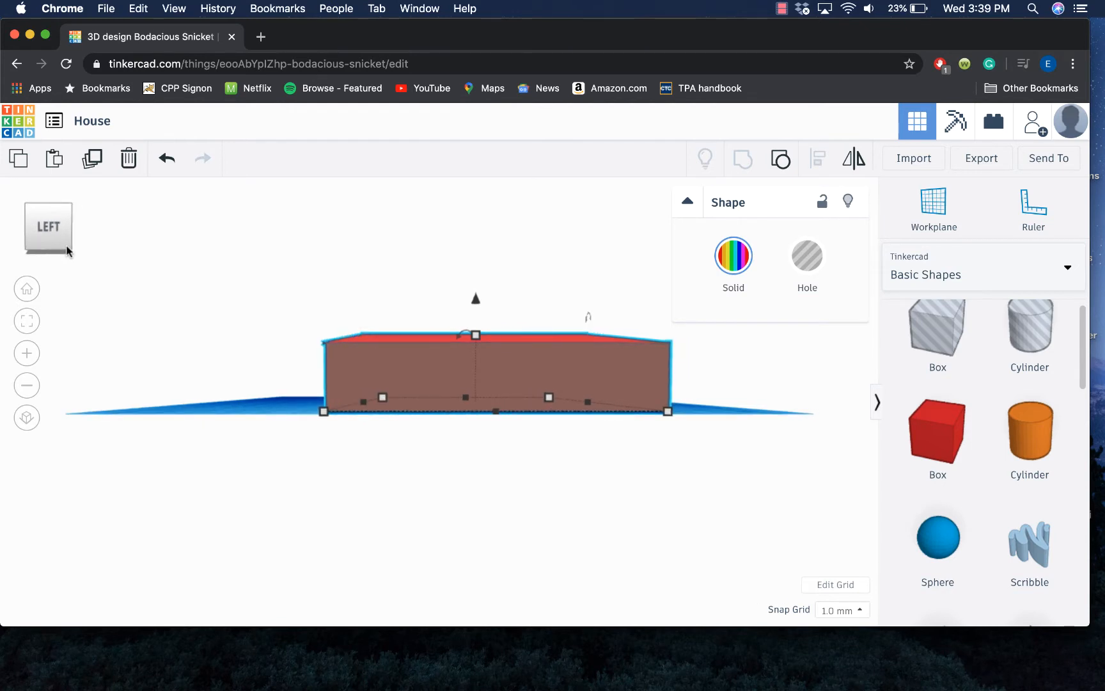
{"action": "left_click", "coordinate": [944, 200]}
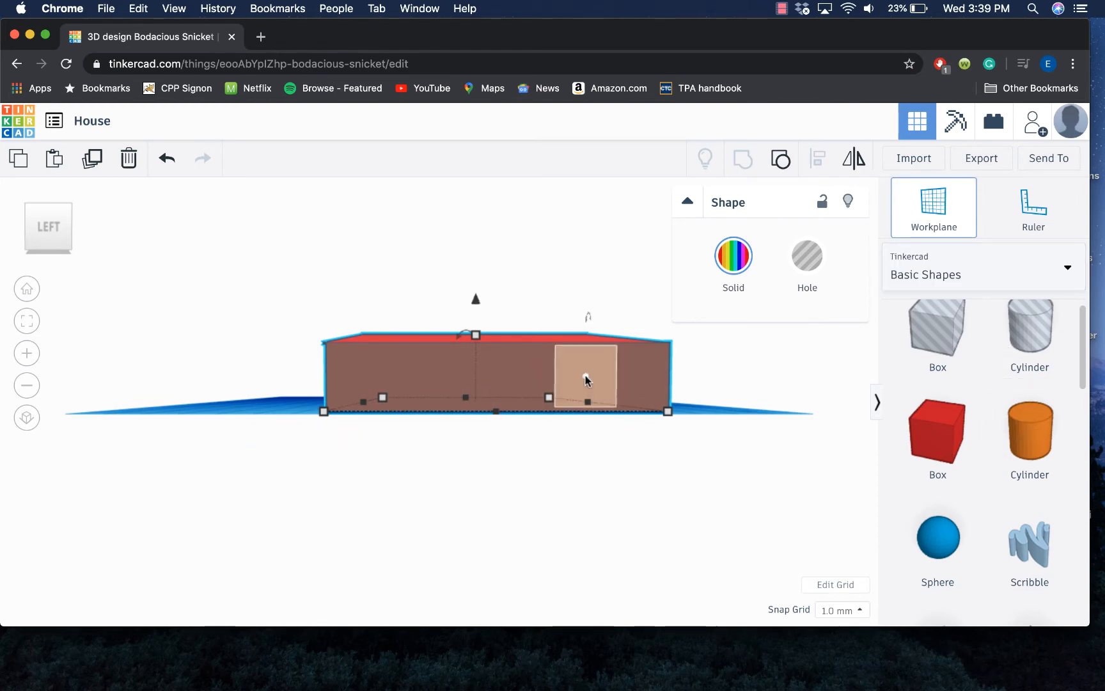
{"action": "left_click", "coordinate": [586, 379]}
{"action": "left_click", "coordinate": [1053, 336]}
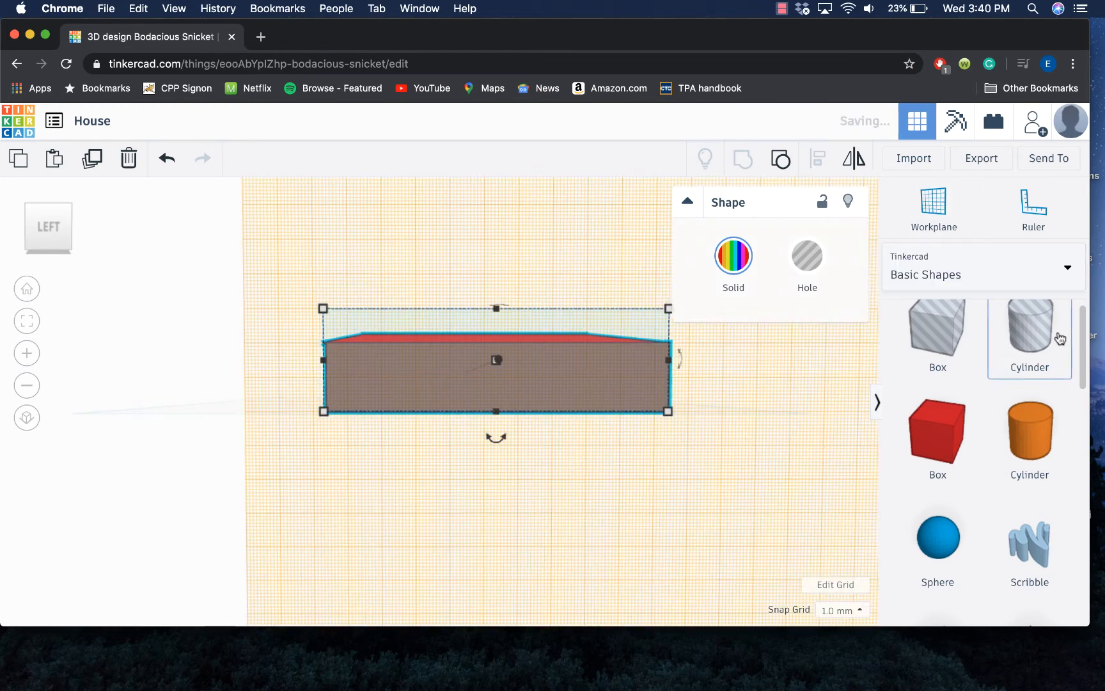
{"action": "left_click", "coordinate": [580, 374]}
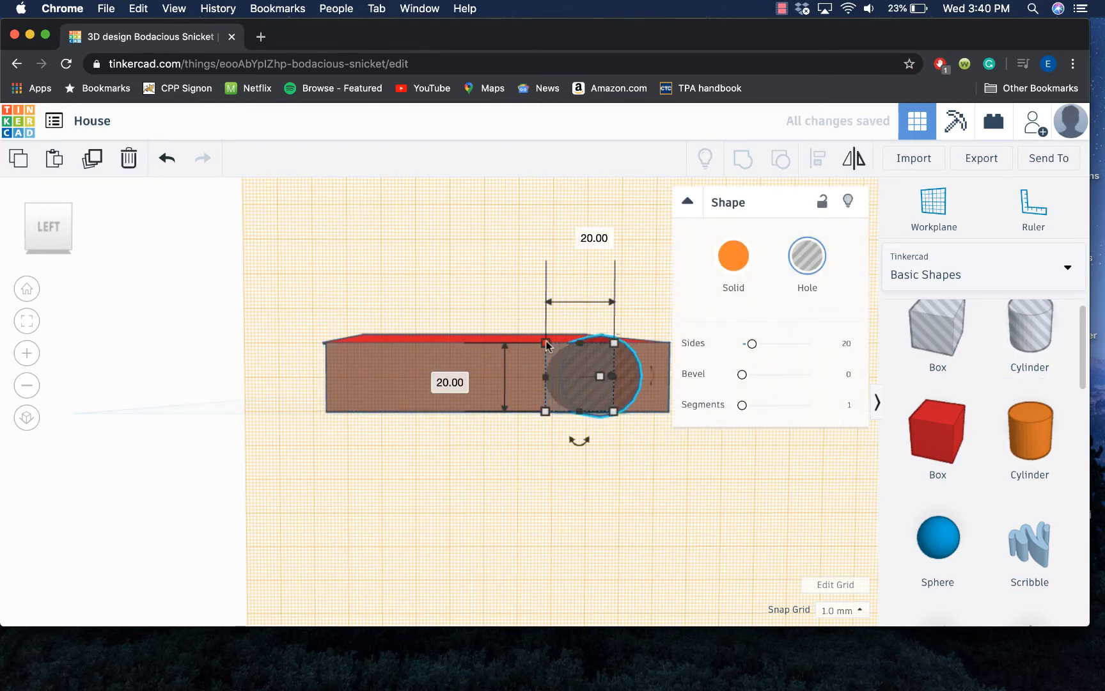
{"action": "left_click_drag", "start_coordinate": [552, 343], "coordinate": [582, 374]}
{"action": "left_click_drag", "start_coordinate": [636, 403], "coordinate": [620, 401]}
Sink the cylinder hole 11 mm into the left wall and group it with the house to cut a round window into the room.
{"action": "left_click", "coordinate": [60, 227]}
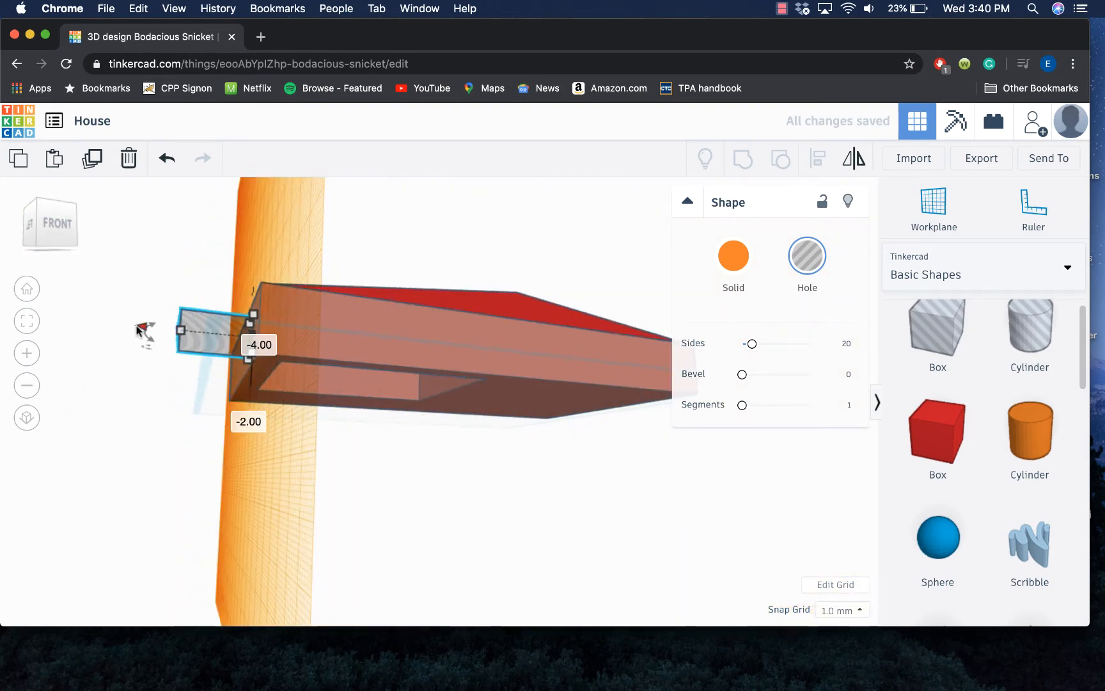
{"action": "left_click_drag", "start_coordinate": [136, 325], "coordinate": [177, 327]}
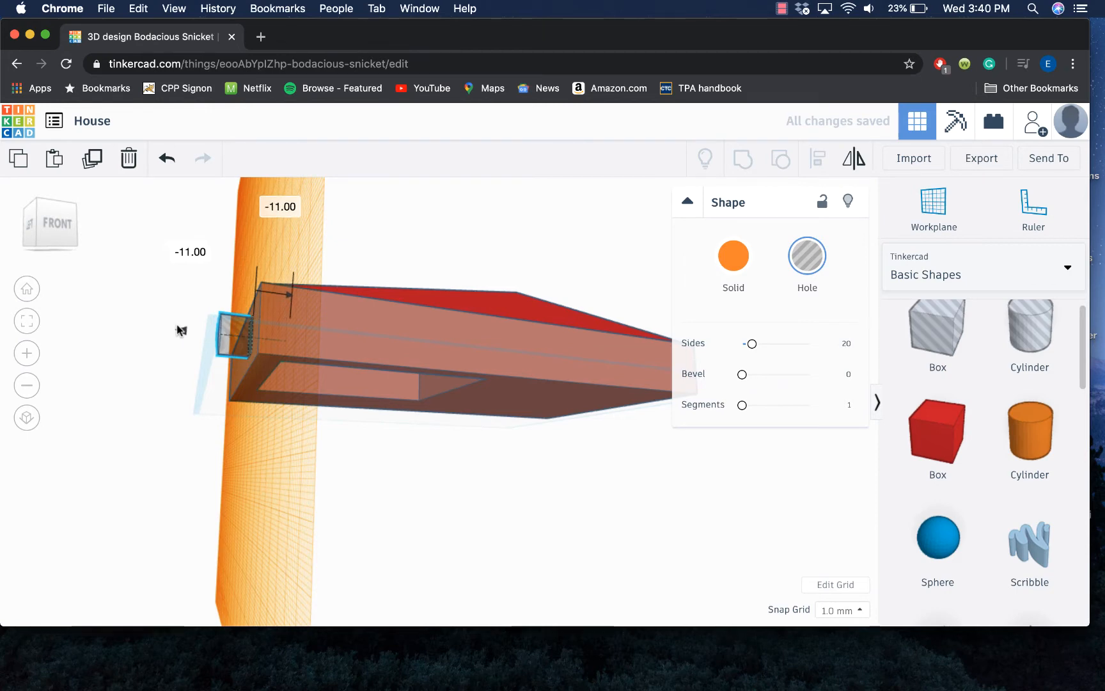
{"action": "left_click", "coordinate": [36, 230]}
{"action": "left_click", "coordinate": [37, 223]}
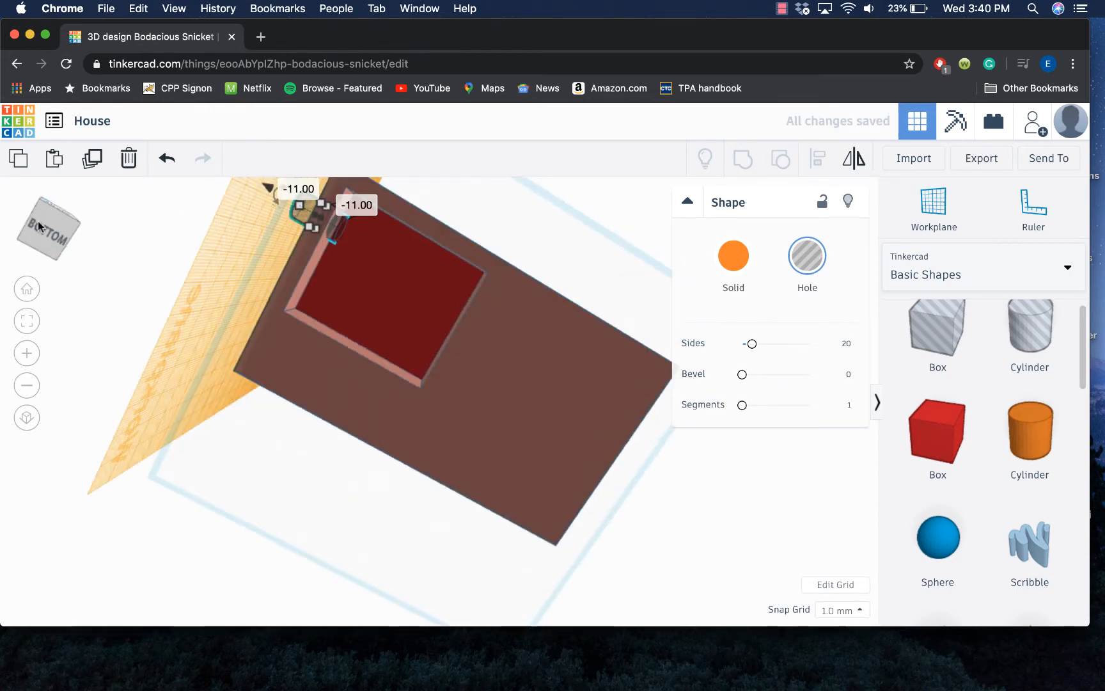
{"action": "left_click", "coordinate": [38, 233]}
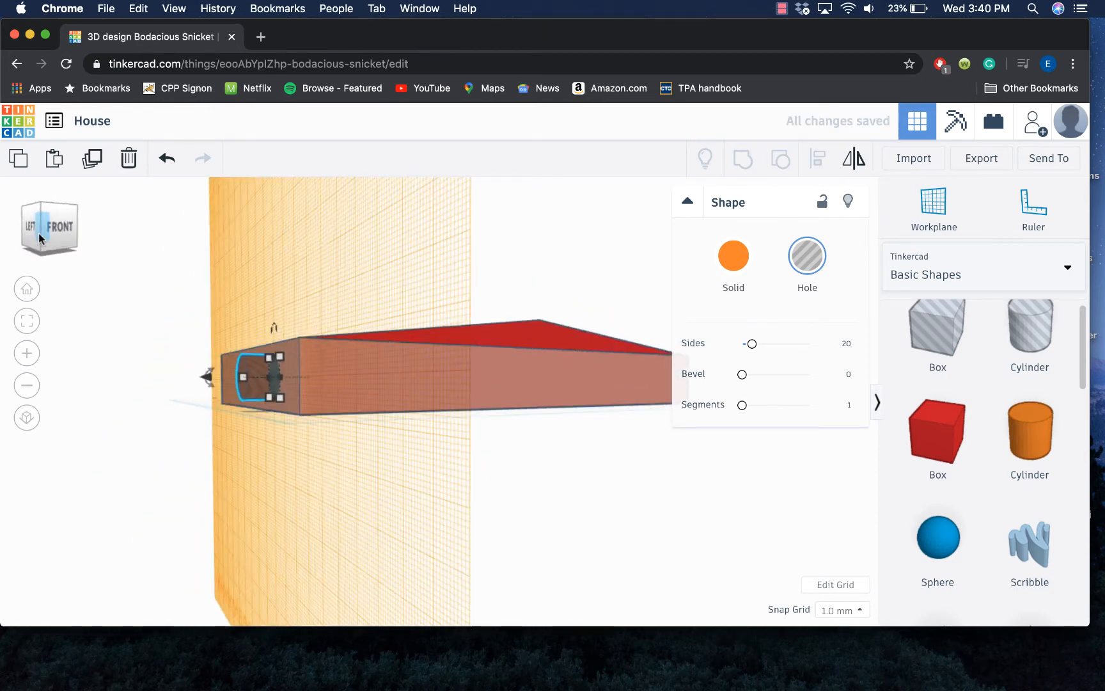
{"action": "left_click", "coordinate": [466, 378], "text": "shift"}
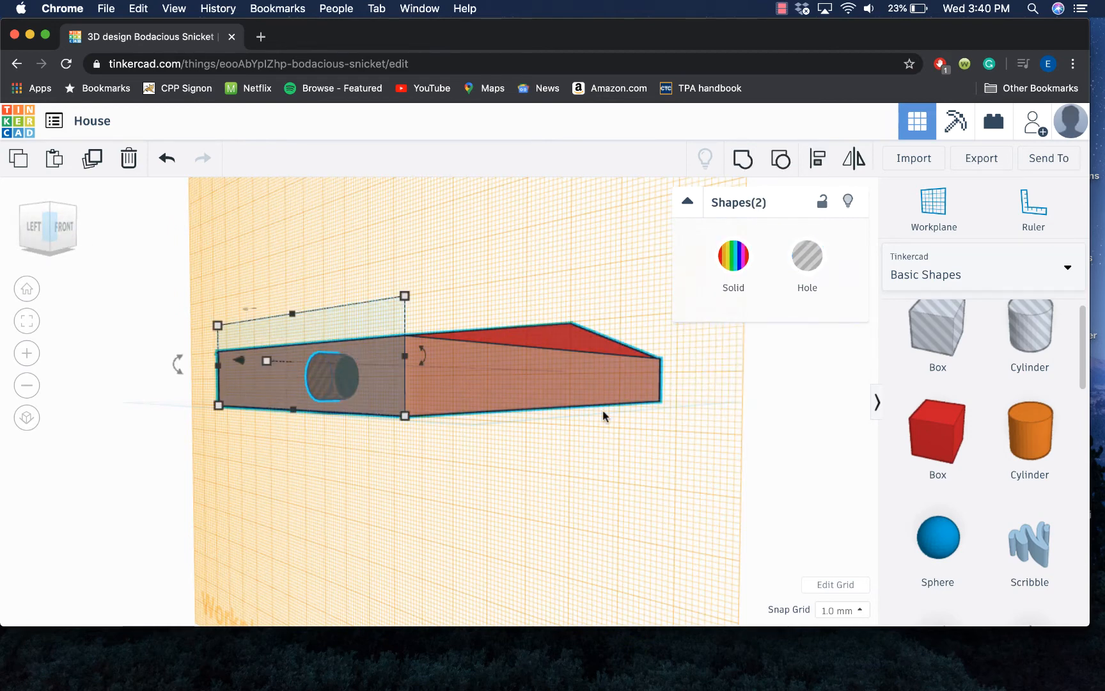
{"action": "left_click", "coordinate": [736, 159]}
Return the workplane to the base grid and add a box hole of 9 by 11 mm in front of the house.
{"action": "mouse_move", "coordinate": [33, 231]}
{"action": "left_mouse_down"}
{"action": "mouse_move", "coordinate": [62, 234]}
{"action": "mouse_move", "coordinate": [42, 225]}
{"action": "mouse_move", "coordinate": [30, 234]}
{"action": "left_mouse_up"}
{"action": "left_click", "coordinate": [62, 234]}
{"action": "left_click", "coordinate": [939, 227]}
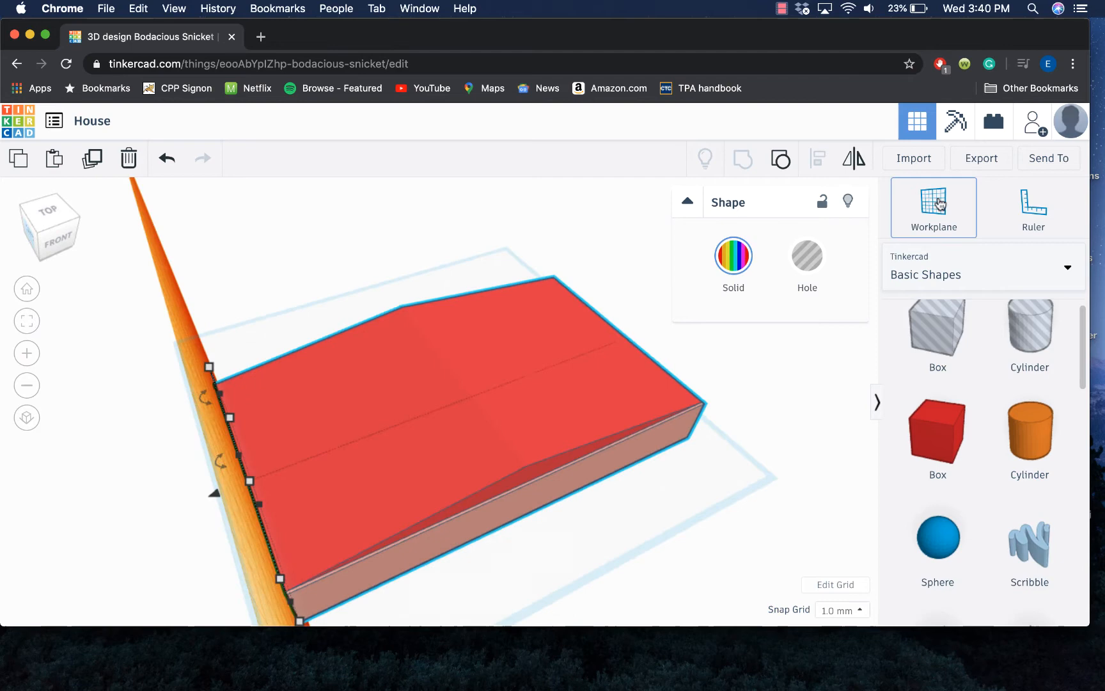
{"action": "left_click", "coordinate": [668, 518]}
{"action": "mouse_move", "coordinate": [45, 241]}
{"action": "left_mouse_down"}
{"action": "mouse_move", "coordinate": [61, 233]}
{"action": "mouse_move", "coordinate": [41, 241]}
{"action": "left_mouse_up"}
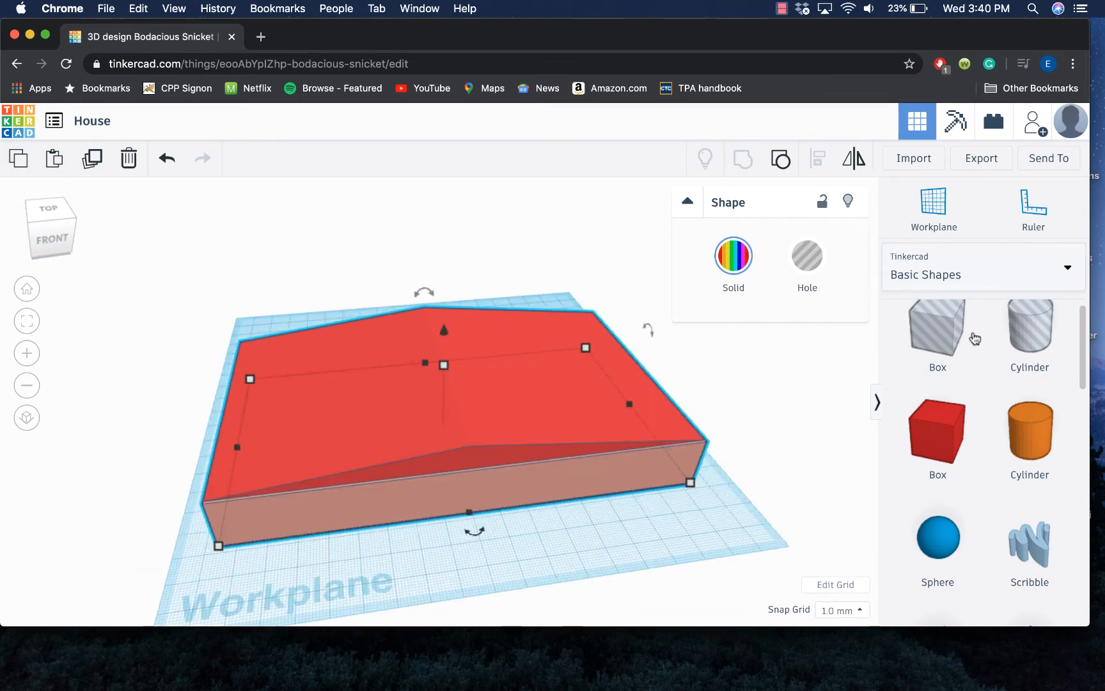
{"action": "left_click_drag", "start_coordinate": [924, 341], "coordinate": [327, 579]}
{"action": "left_click_drag", "start_coordinate": [303, 539], "coordinate": [301, 555]}
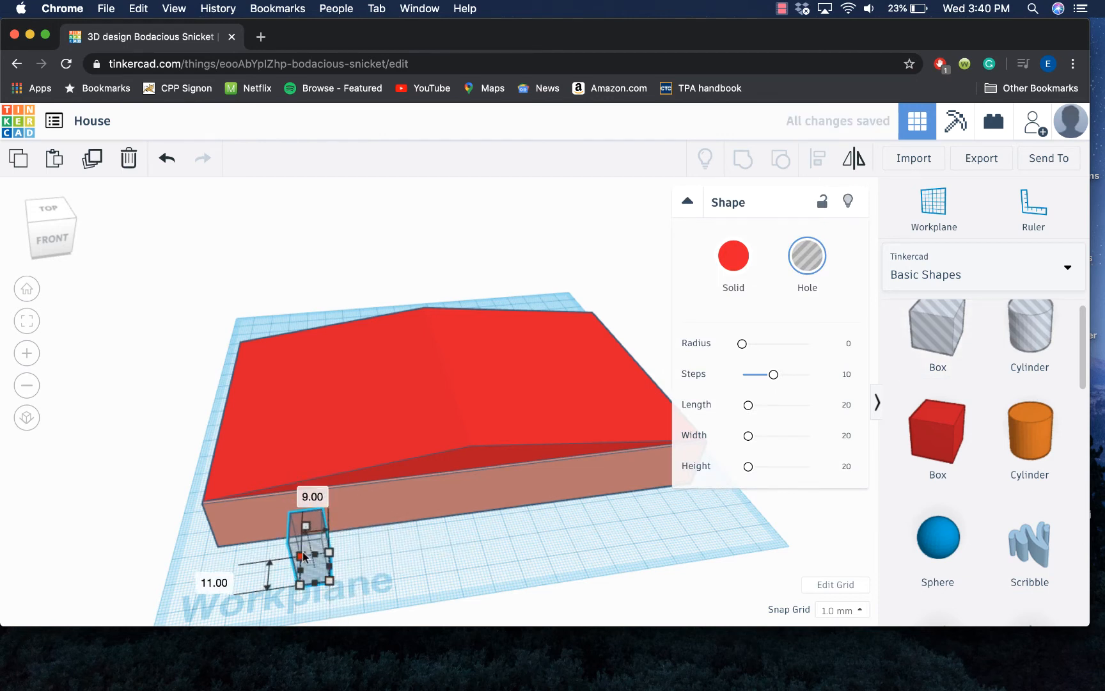
Set the small box hole's height to 17 mm and move it through the front wall so it reaches the hollowed room.
{"action": "right_click_drag", "start_coordinate": [301, 509], "coordinate": [513, 463]}
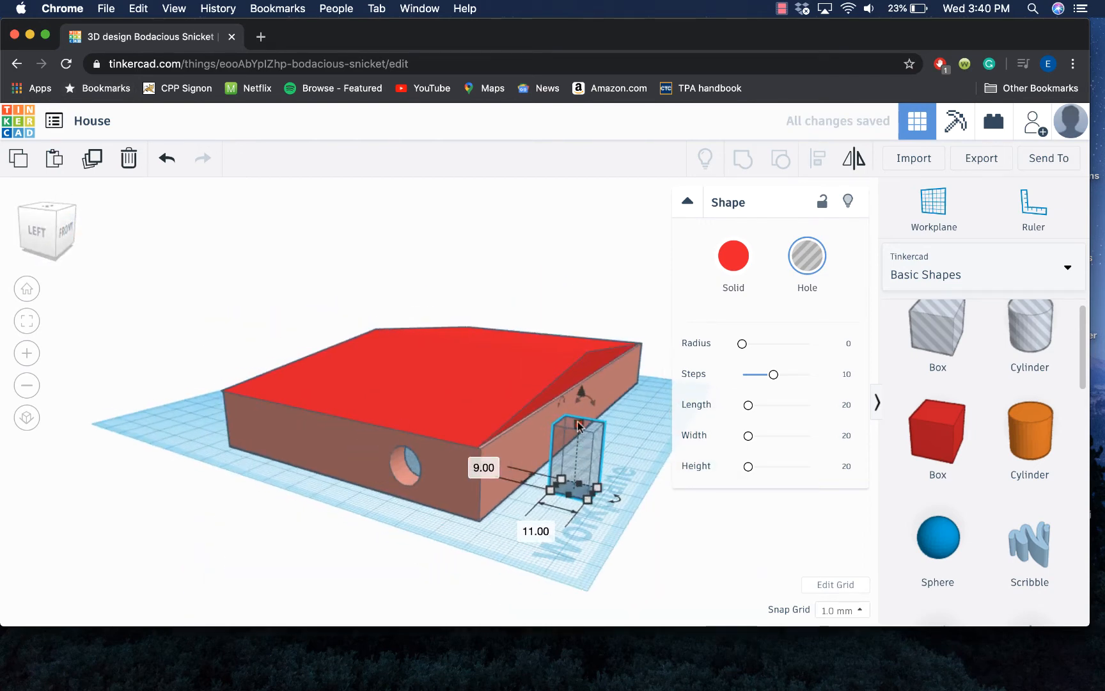
{"action": "left_click_drag", "start_coordinate": [578, 425], "coordinate": [578, 434]}
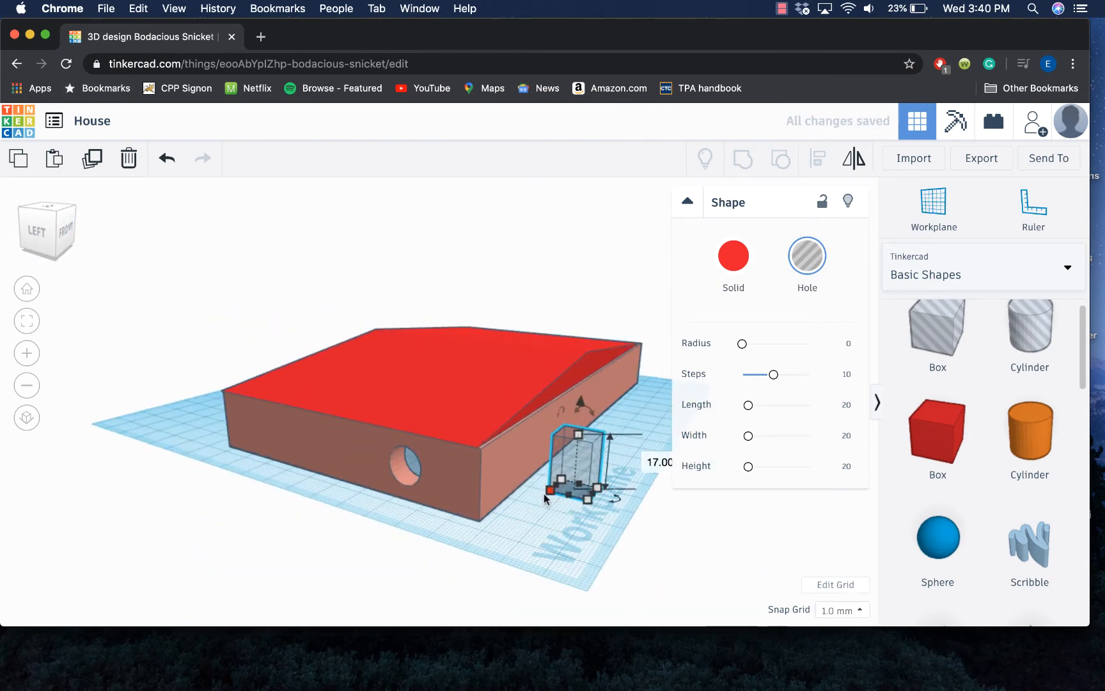
{"action": "left_click_drag", "start_coordinate": [548, 493], "coordinate": [520, 471]}
{"action": "left_click", "coordinate": [40, 250]}
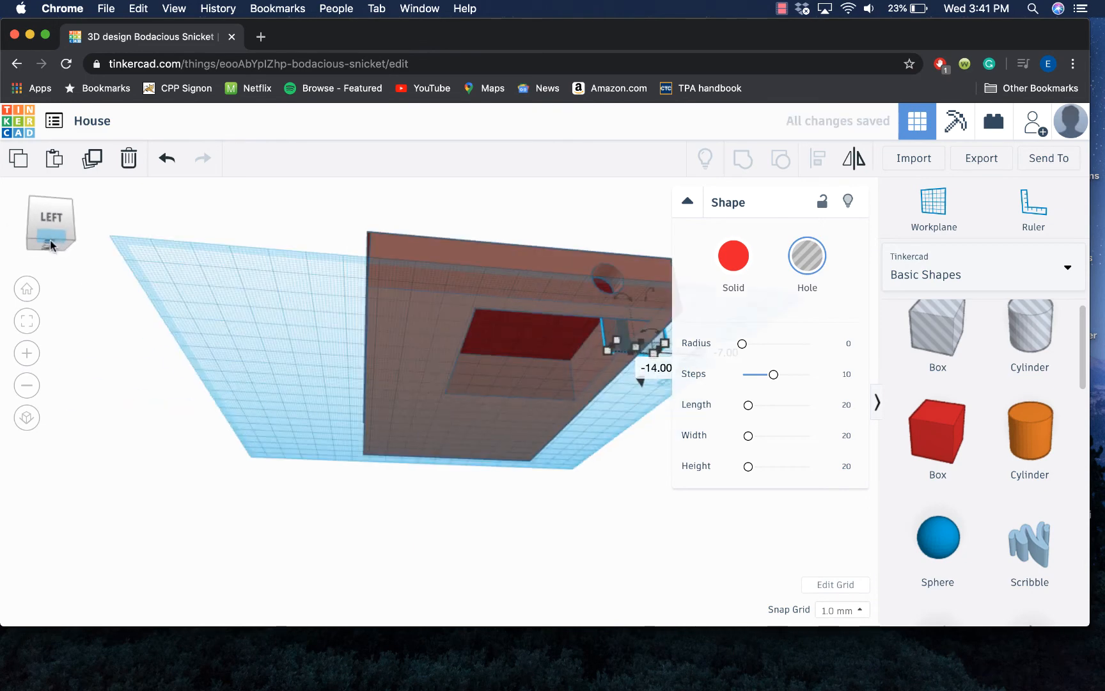
{"action": "left_click_drag", "start_coordinate": [51, 245], "coordinate": [27, 251]}
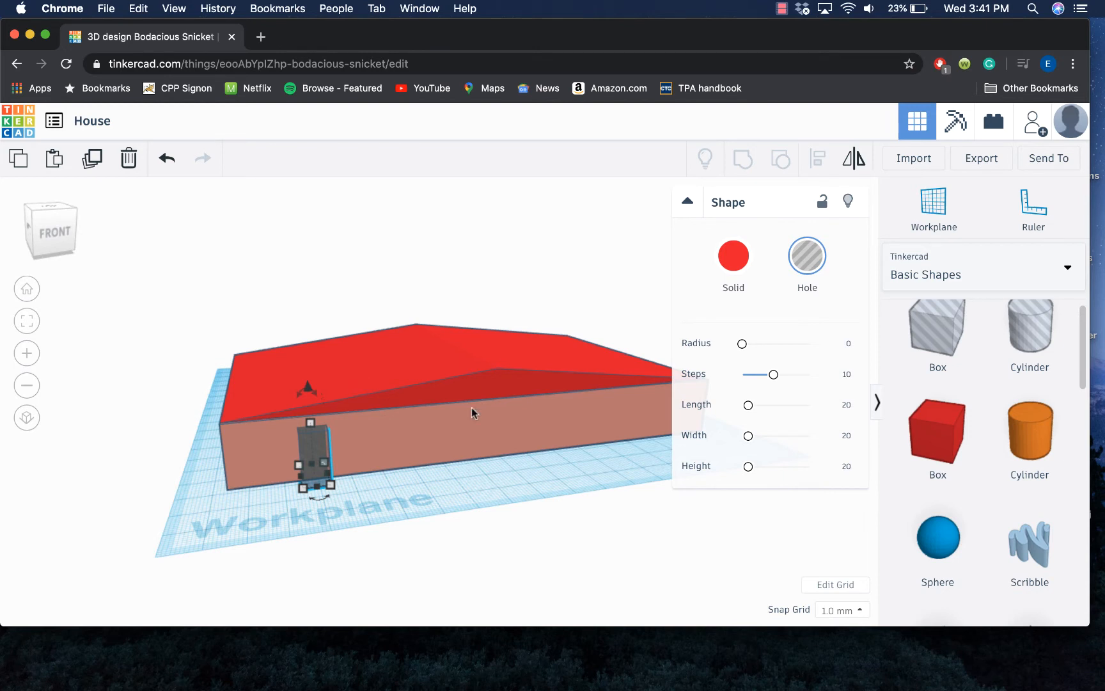
Group the small box hole with the house to cut a doorway in the front wall.
{"action": "left_click", "coordinate": [426, 430], "text": "shift"}
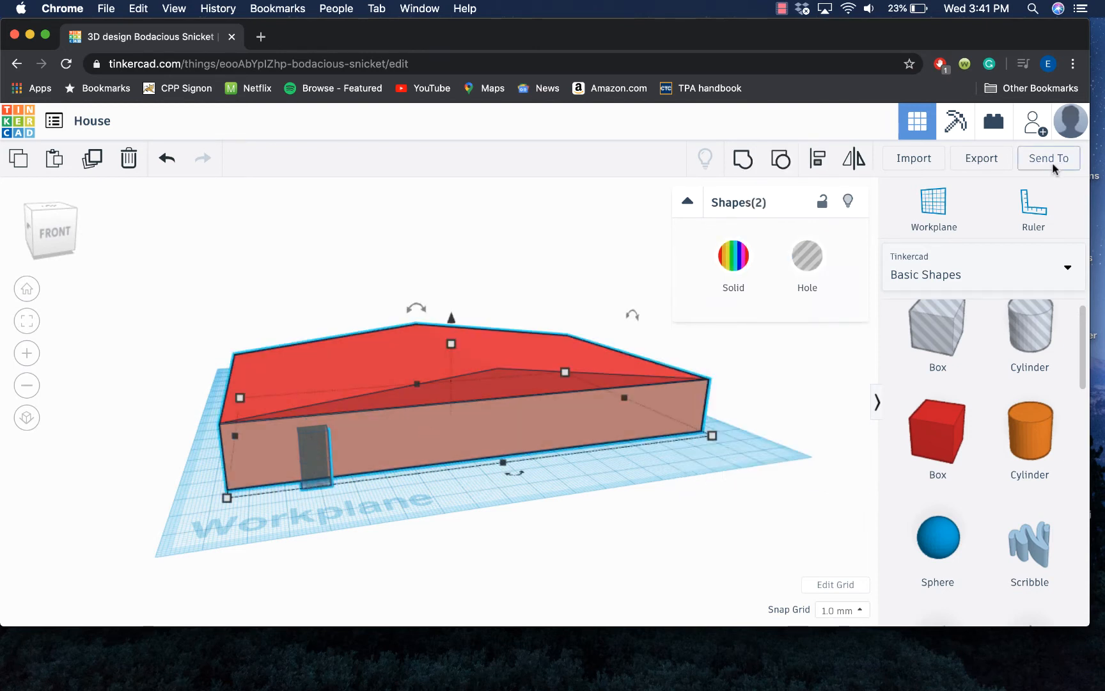
{"action": "left_click", "coordinate": [743, 168]}
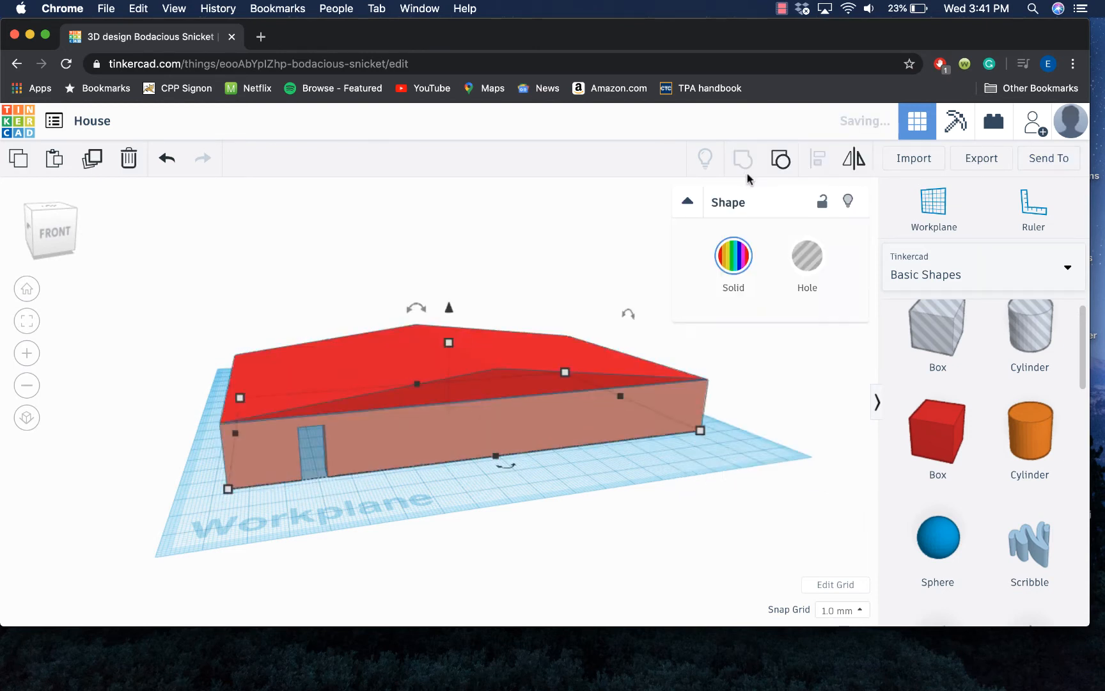
{"action": "left_click", "coordinate": [39, 234]}
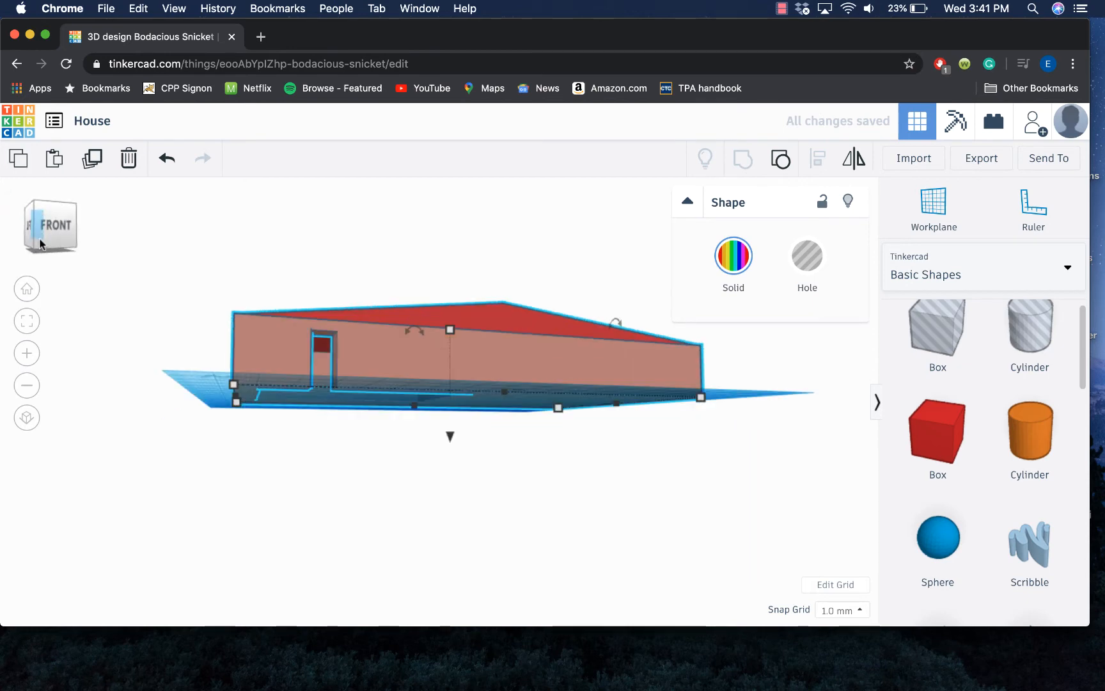
{"action": "left_click", "coordinate": [42, 229]}
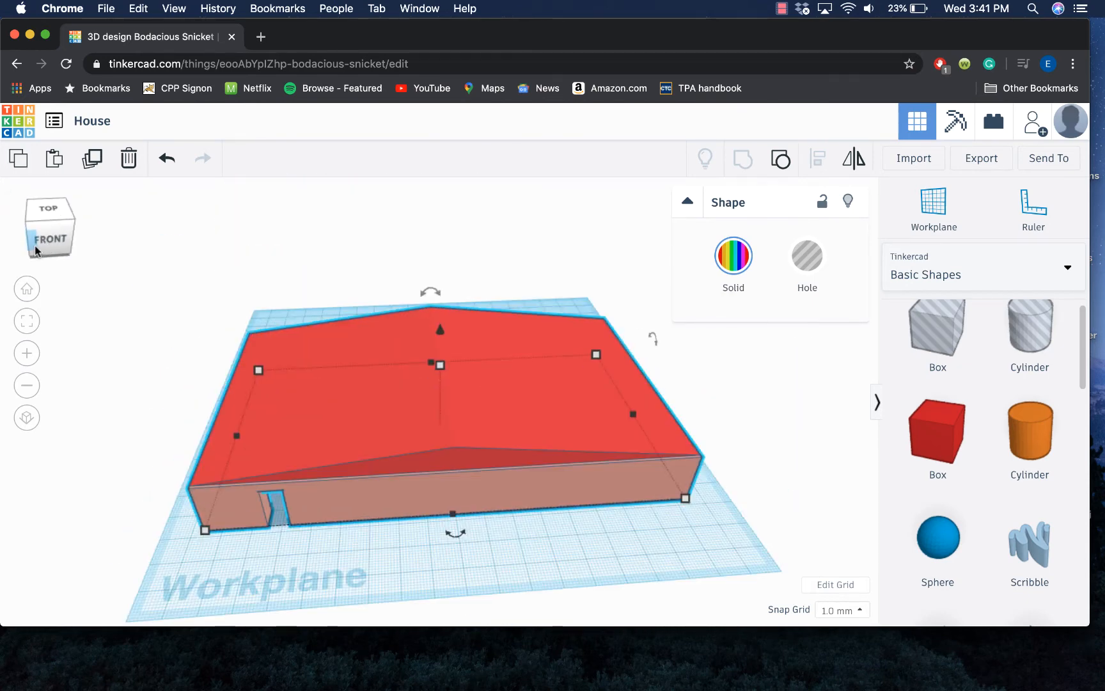
Add a solid box behind the house near a rear corner and size its base to 48 by 33 mm.
{"action": "left_click_drag", "start_coordinate": [35, 246], "coordinate": [88, 247]}
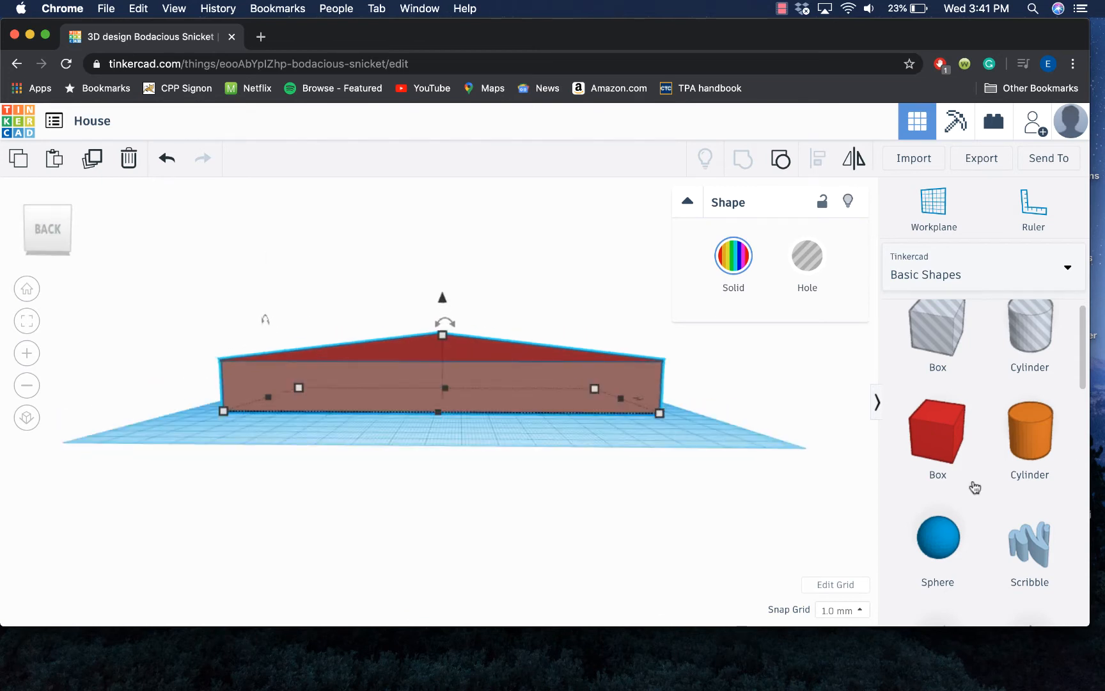
{"action": "left_click_drag", "start_coordinate": [957, 446], "coordinate": [211, 346]}
{"action": "left_click_drag", "start_coordinate": [250, 423], "coordinate": [334, 431]}
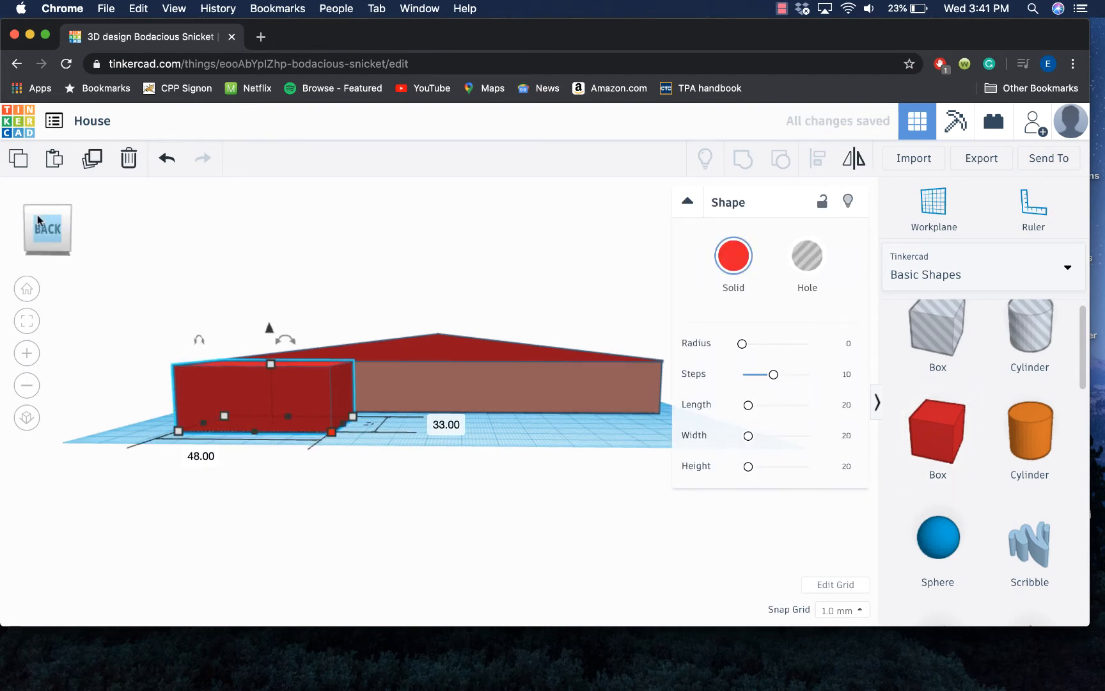
{"action": "left_click", "coordinate": [54, 235]}
{"action": "left_click_drag", "start_coordinate": [54, 232], "coordinate": [54, 222]}
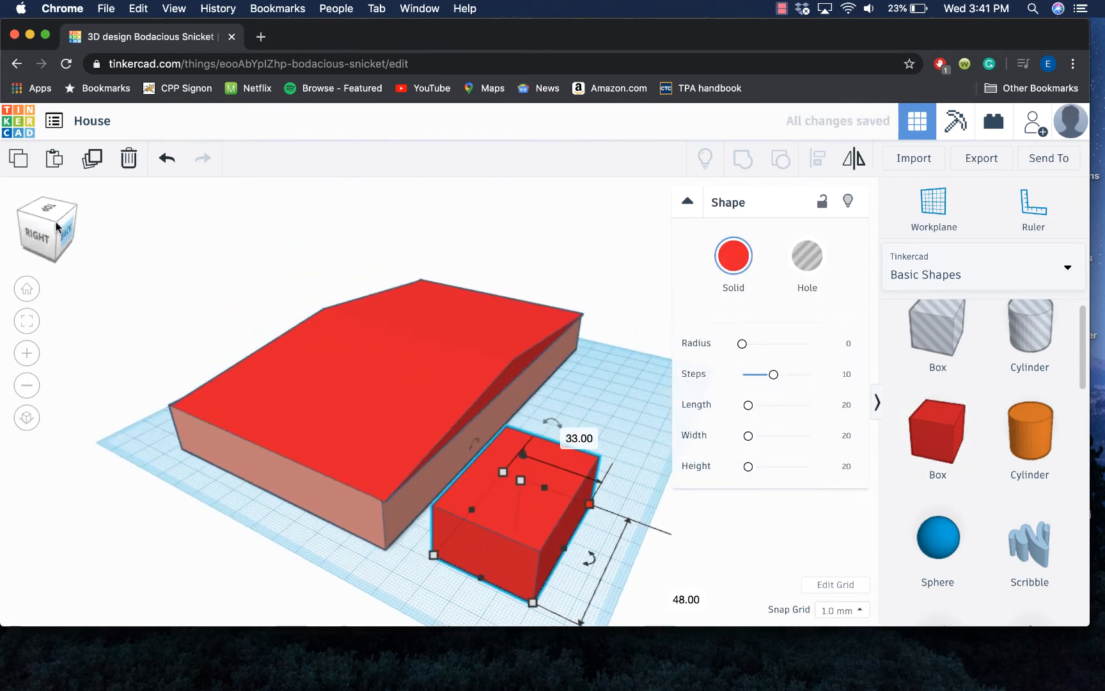
Move the rear box 15 mm flush against the house's back wall and recolor it light red.
{"action": "left_click_drag", "start_coordinate": [501, 530], "coordinate": [452, 519]}
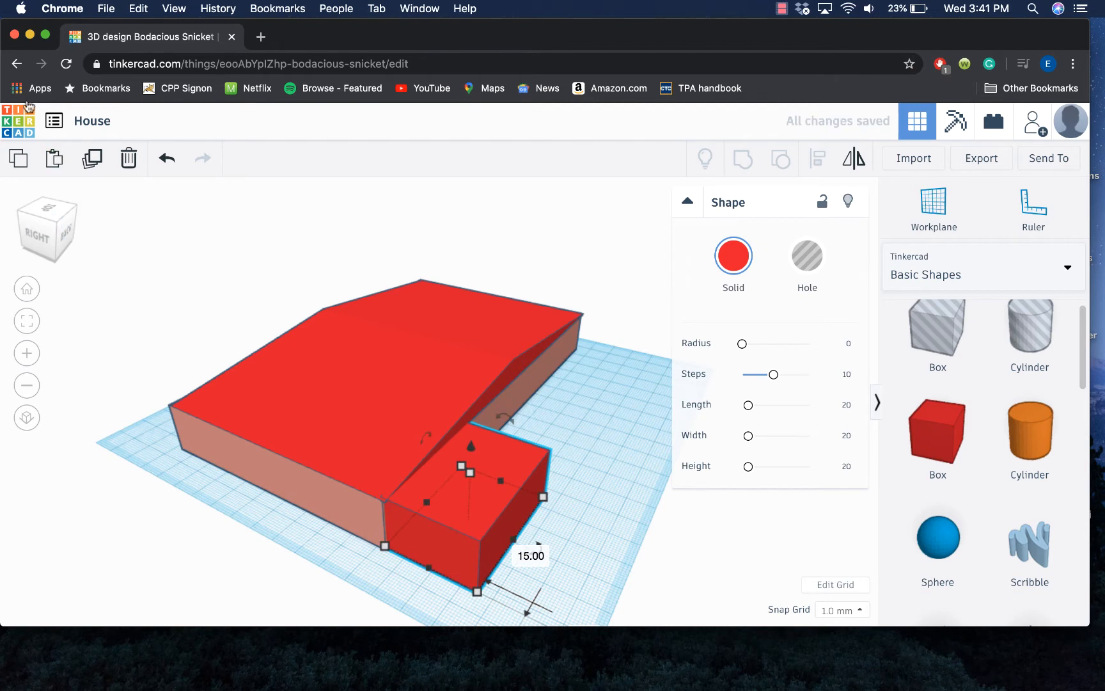
{"action": "left_click", "coordinate": [733, 256]}
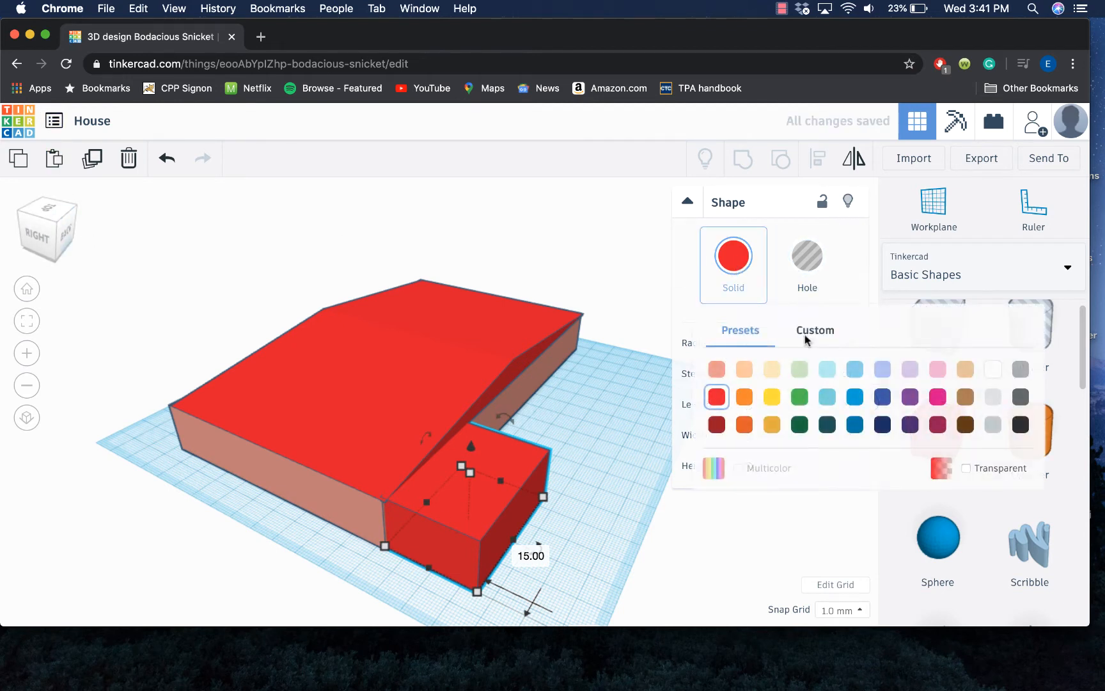
{"action": "left_click", "coordinate": [716, 369]}
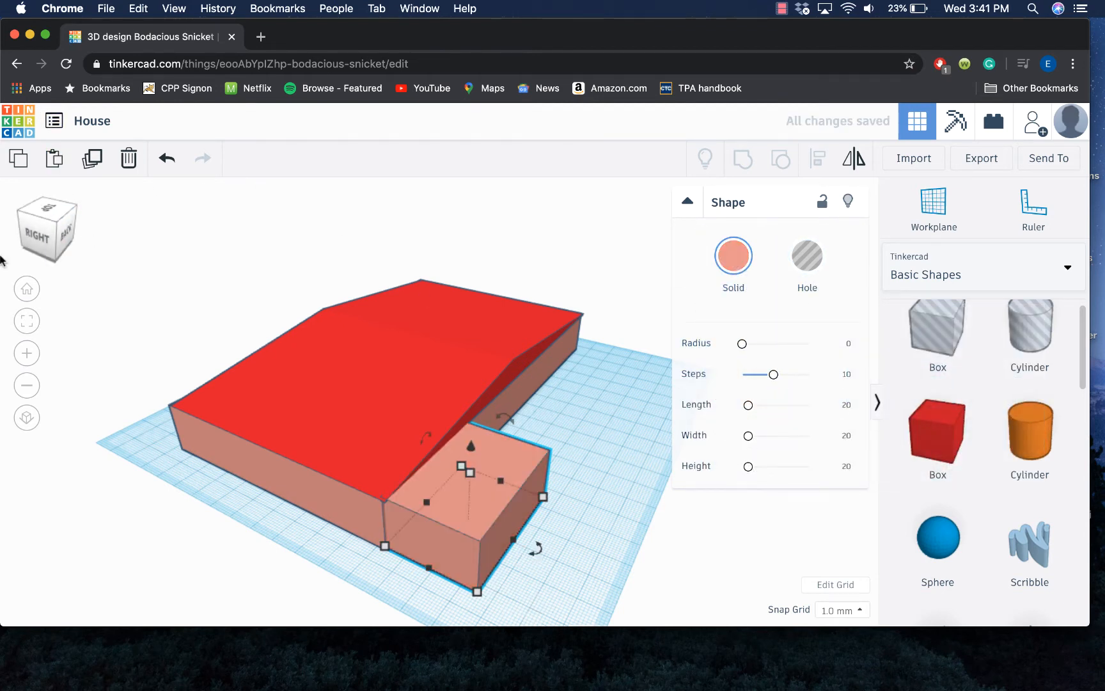
{"action": "left_click_drag", "start_coordinate": [31, 234], "coordinate": [19, 219]}
{"action": "left_click", "coordinate": [938, 332]}
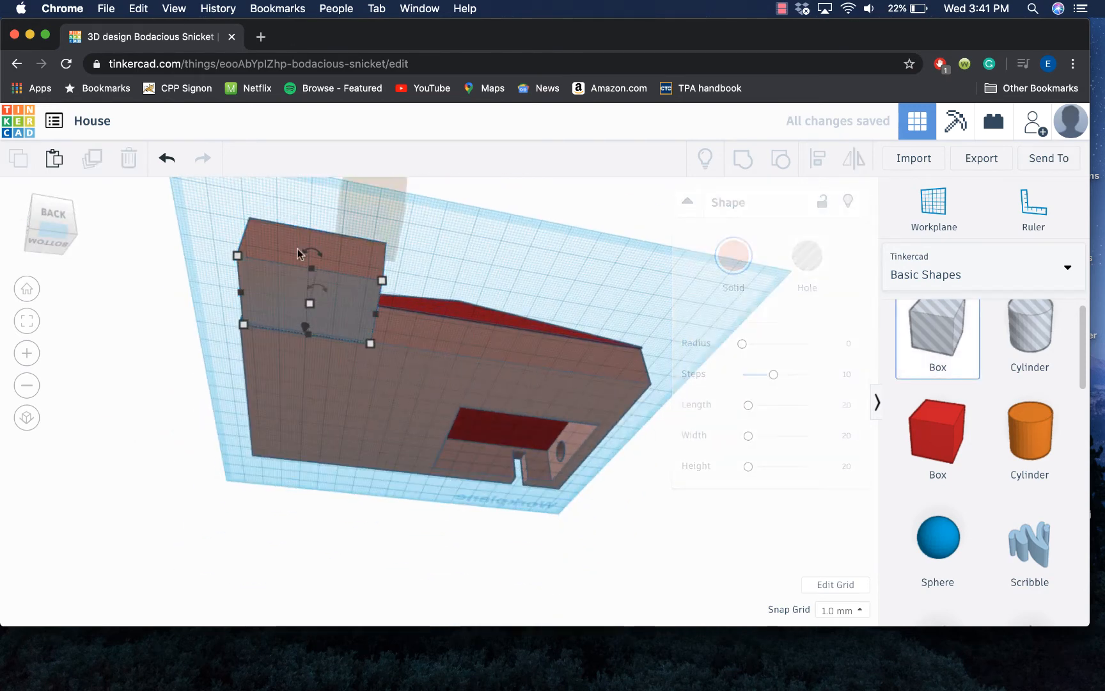
{"action": "left_click", "coordinate": [283, 271]}
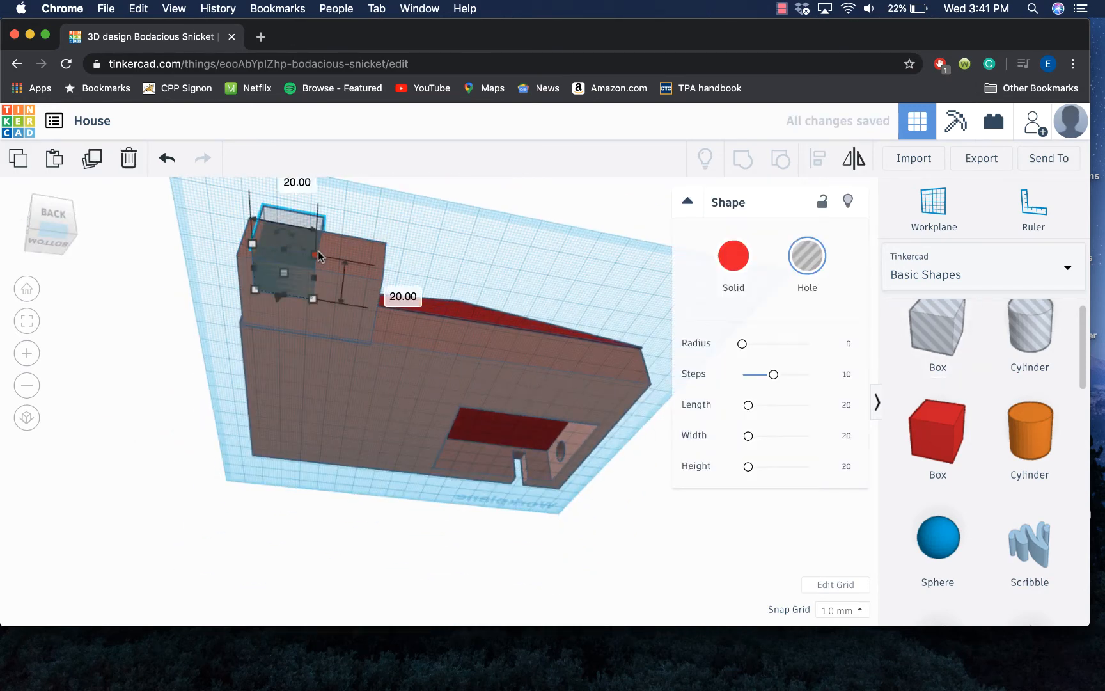
{"action": "left_click_drag", "start_coordinate": [318, 256], "coordinate": [376, 267]}
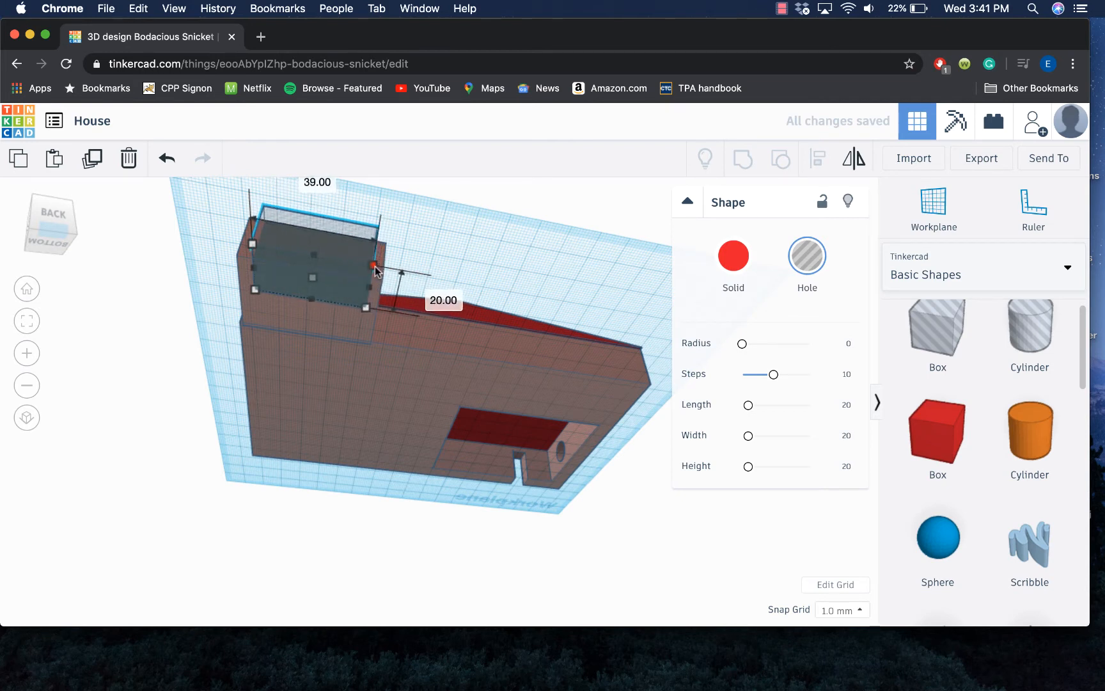
{"action": "left_click", "coordinate": [52, 224]}
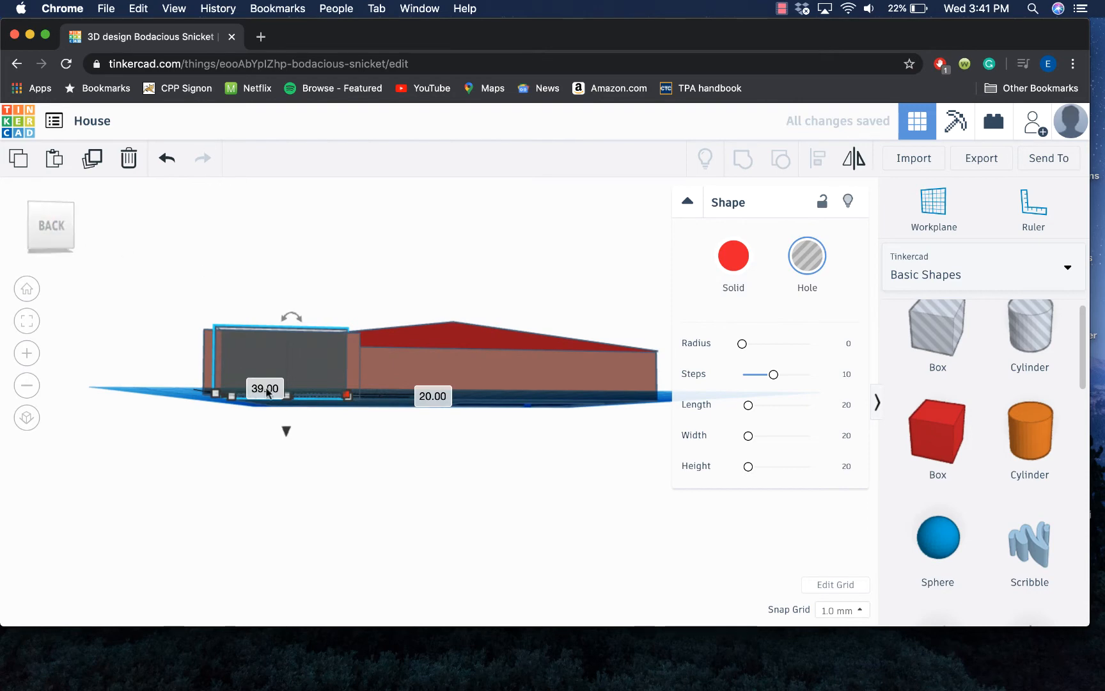
{"action": "mouse_move", "coordinate": [286, 398]}
{"action": "left_mouse_down"}
{"action": "mouse_move", "coordinate": [285, 378]}
{"action": "mouse_move", "coordinate": [336, 409]}
{"action": "mouse_move", "coordinate": [294, 380]}
{"action": "left_mouse_up"}
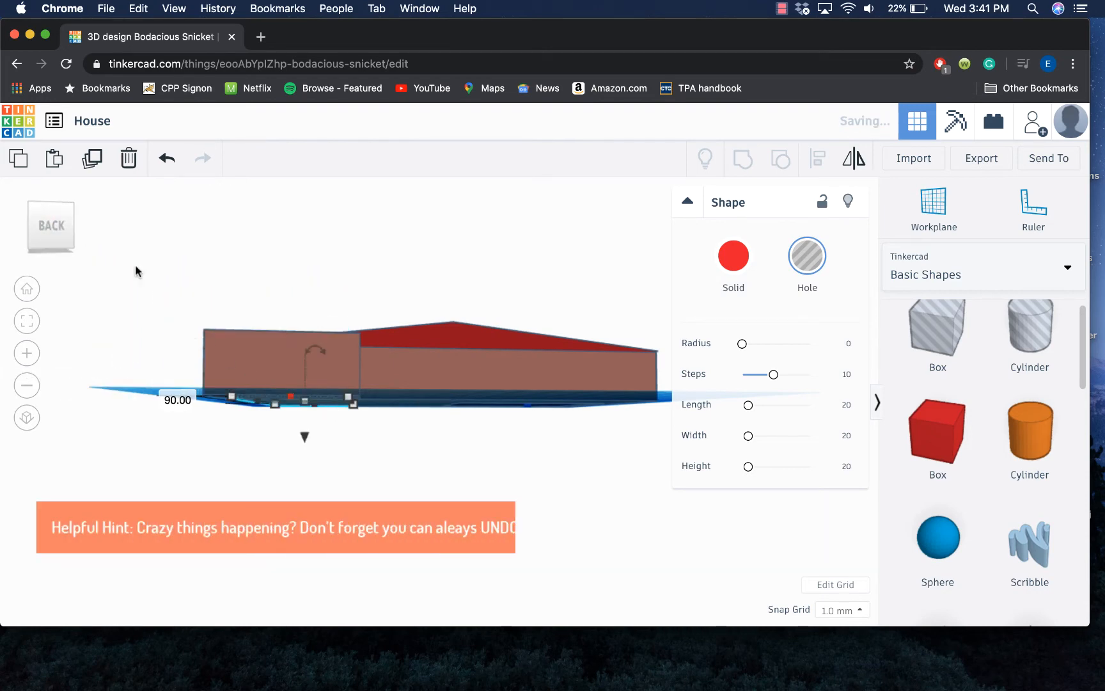
{"action": "left_click_drag", "start_coordinate": [40, 222], "coordinate": [258, 316]}
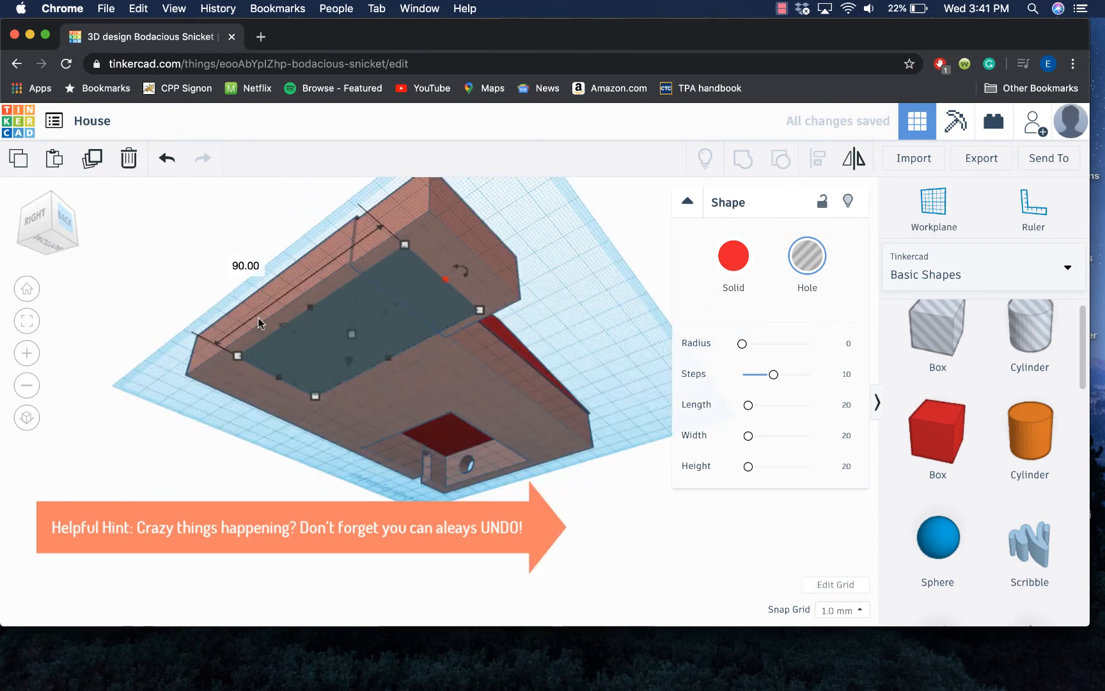
{"action": "left_click_drag", "start_coordinate": [389, 313], "coordinate": [429, 278]}
{"action": "key", "text": "Delete"}
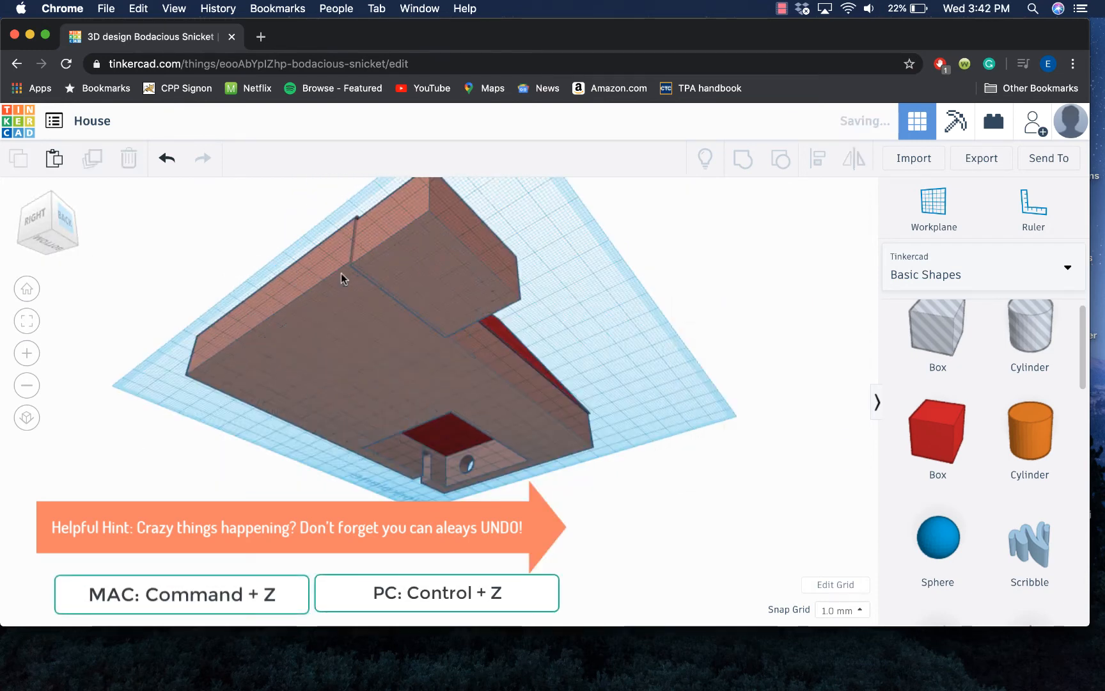
Add a box hole at the rear extension's outer wall, widening it along the wall and reducing its height.
{"action": "mouse_move", "coordinate": [68, 235]}
{"action": "left_mouse_down"}
{"action": "mouse_move", "coordinate": [46, 248]}
{"action": "mouse_move", "coordinate": [59, 241]}
{"action": "left_mouse_up"}
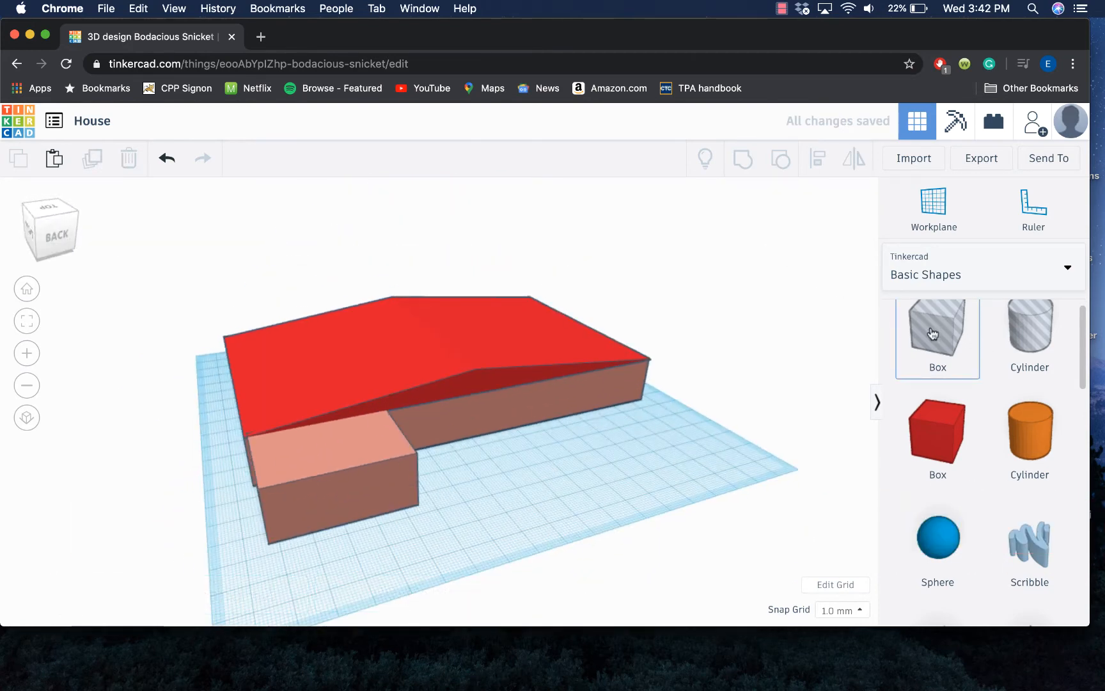
{"action": "left_click_drag", "start_coordinate": [933, 333], "coordinate": [337, 541]}
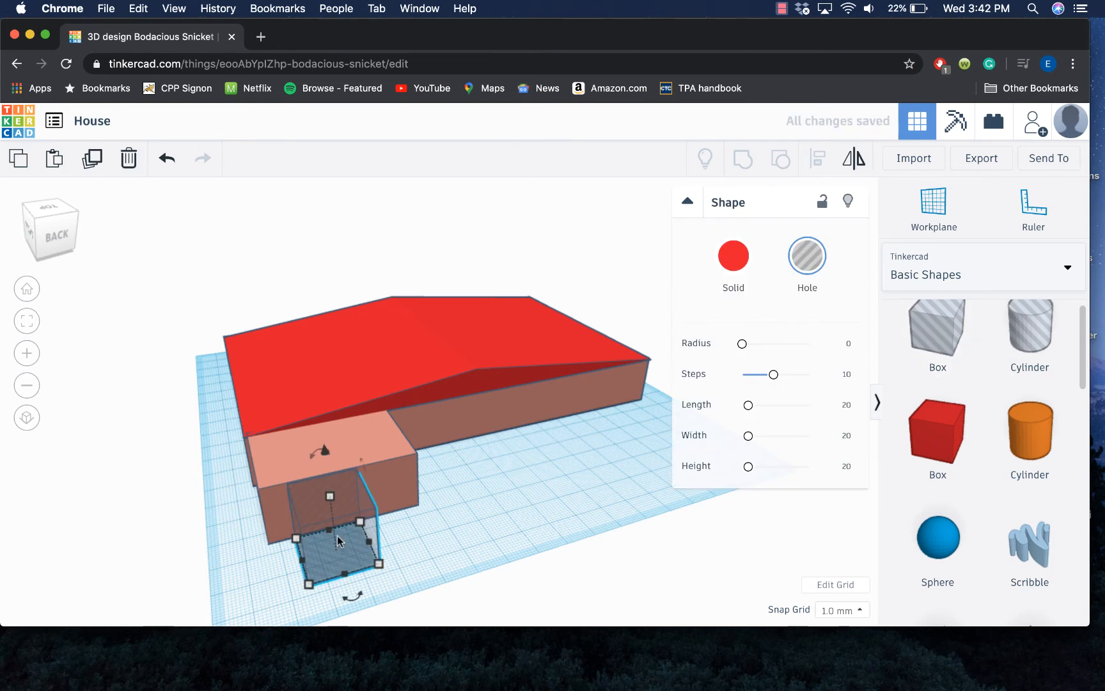
{"action": "left_click_drag", "start_coordinate": [330, 495], "coordinate": [417, 551]}
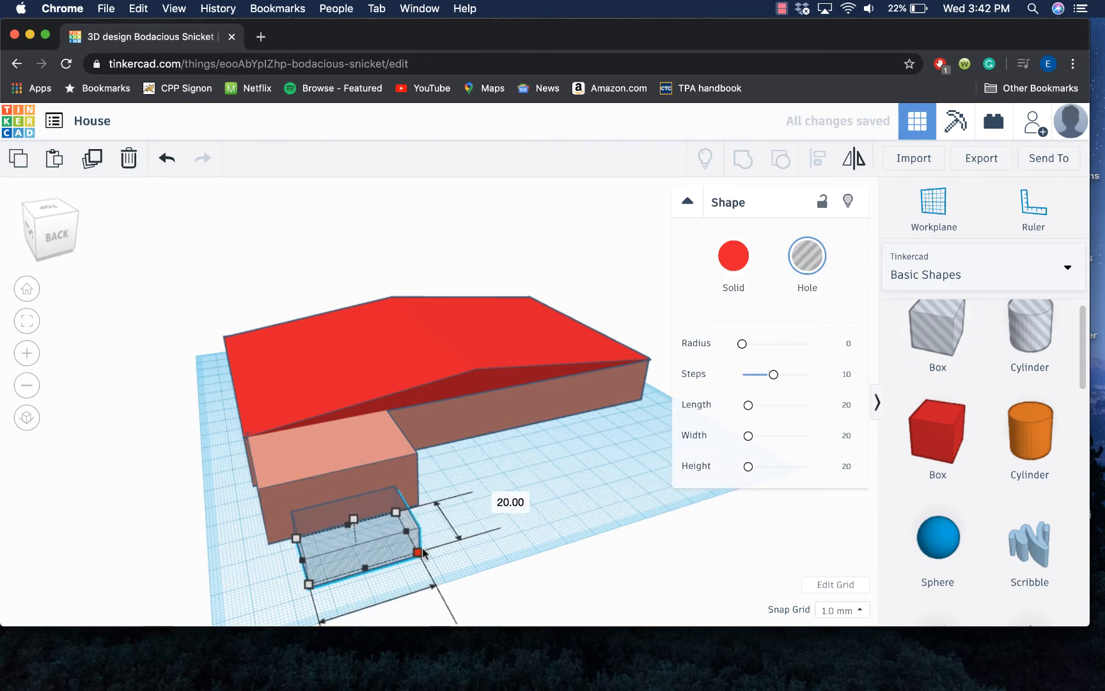
Fit the box hole into the extension's outer wall as a wide garage opening and set its height to 15 mm.
{"action": "left_click", "coordinate": [49, 241]}
{"action": "right_click_drag", "start_coordinate": [328, 379], "coordinate": [333, 230]}
{"action": "left_click_drag", "start_coordinate": [390, 195], "coordinate": [380, 286]}
{"action": "left_click", "coordinate": [37, 234]}
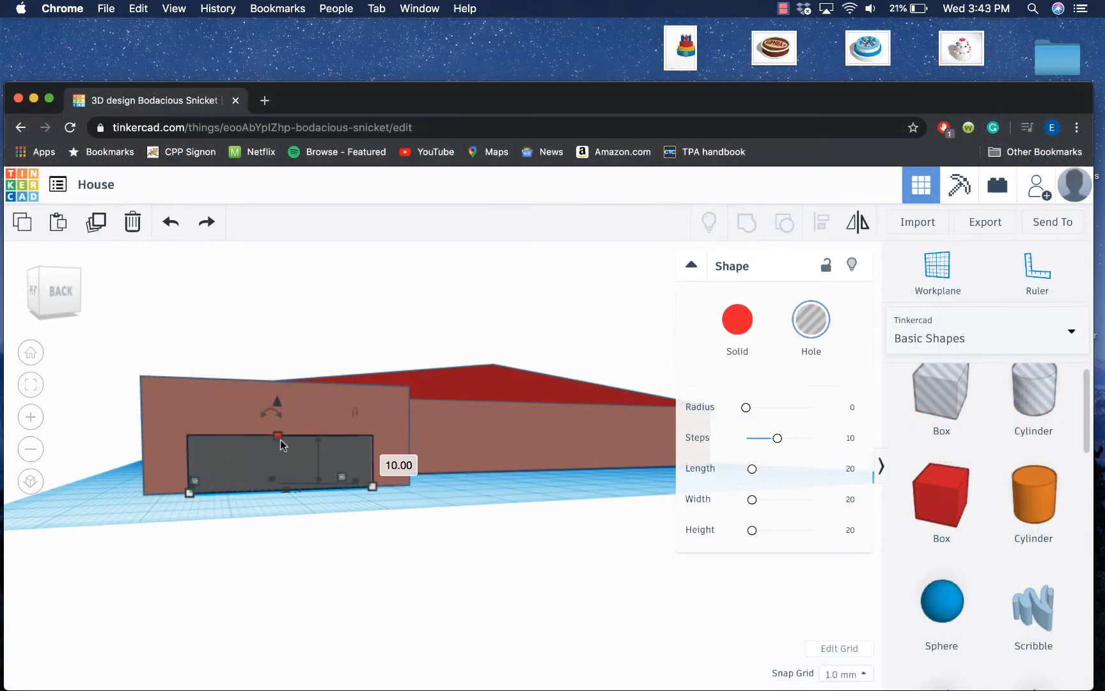
{"action": "left_click_drag", "start_coordinate": [286, 451], "coordinate": [271, 408]}
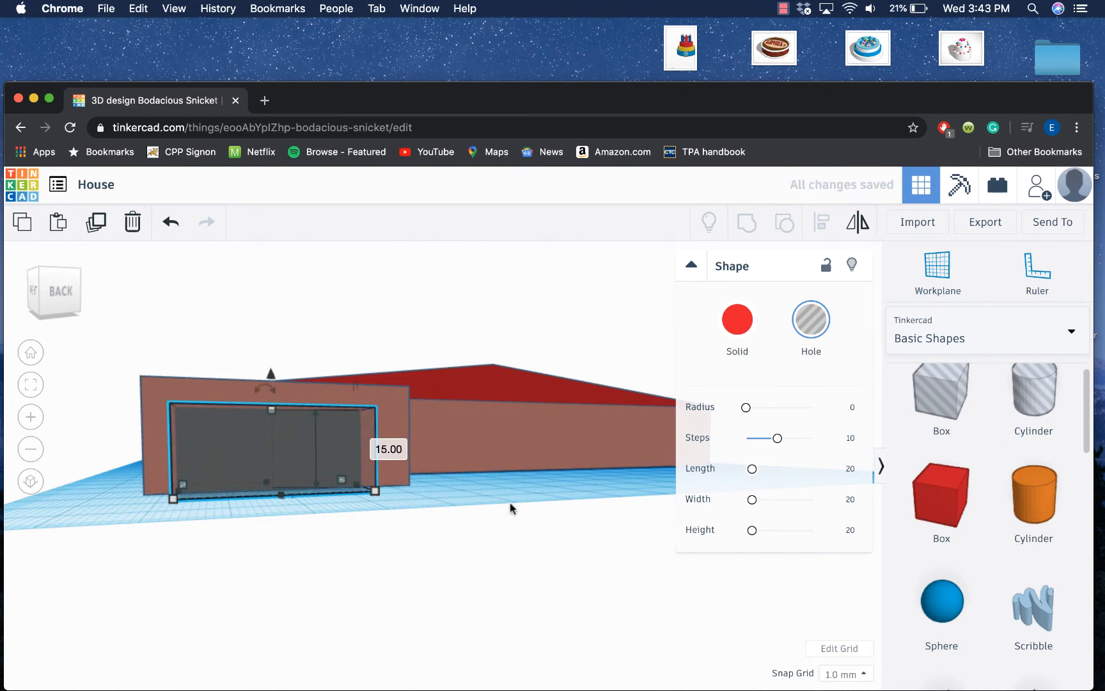
{"action": "left_click", "coordinate": [163, 399], "text": "shift"}
{"action": "left_click", "coordinate": [821, 222]}
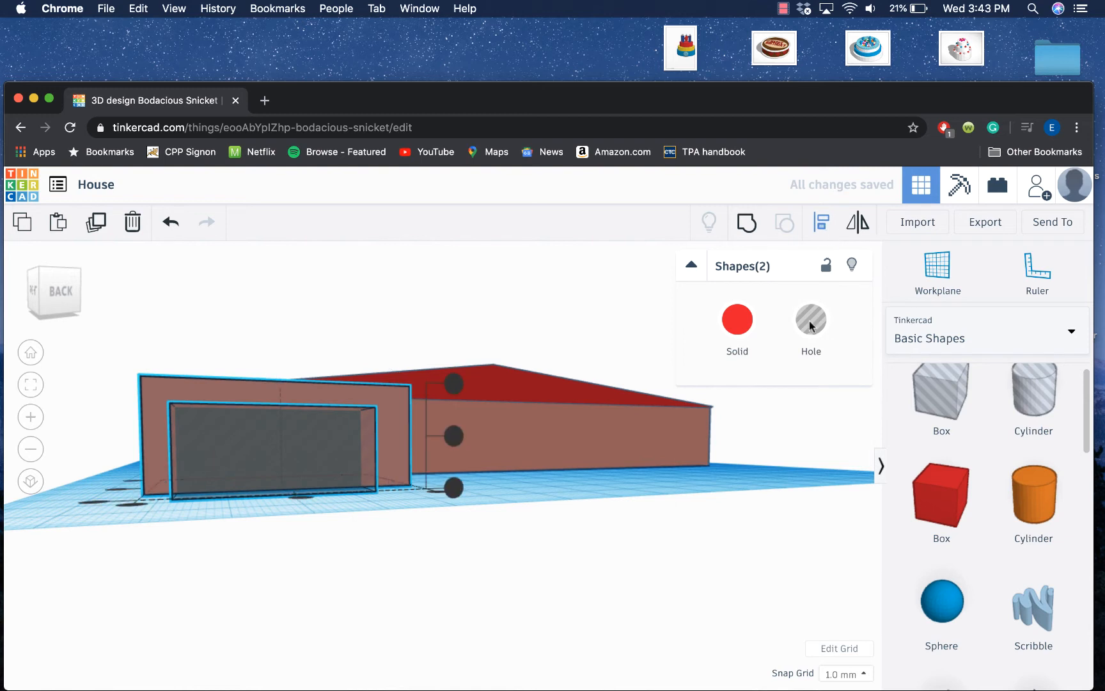
{"action": "left_click", "coordinate": [305, 501]}
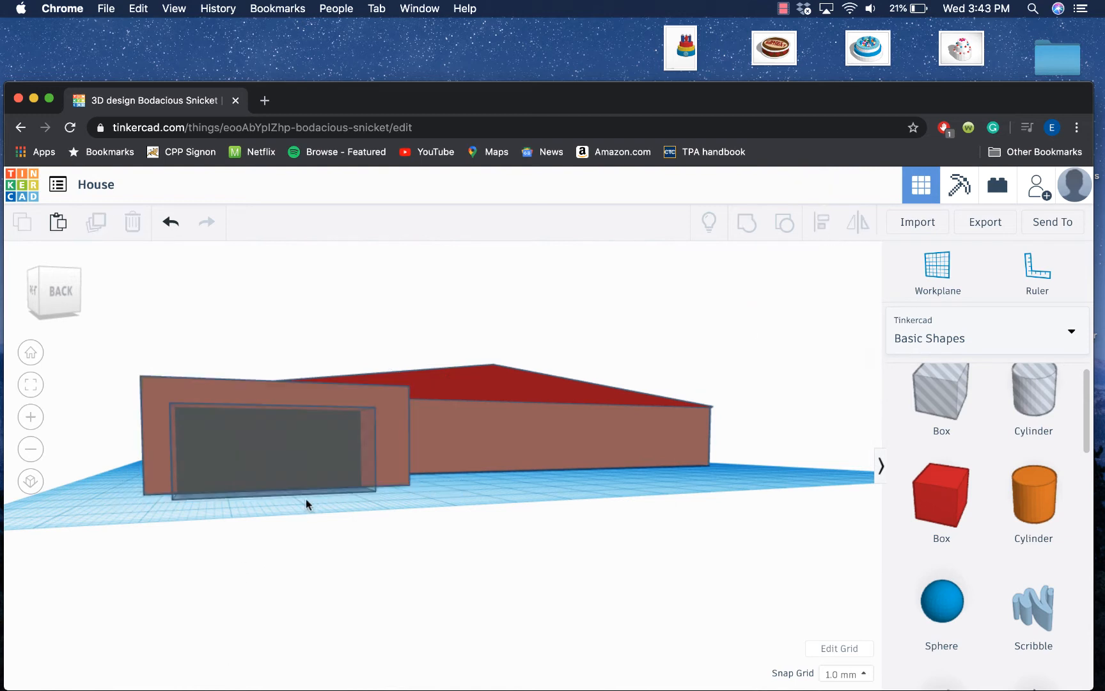
Group the box hole with the rear extension to cut out the garage opening.
{"action": "left_click", "coordinate": [188, 437]}
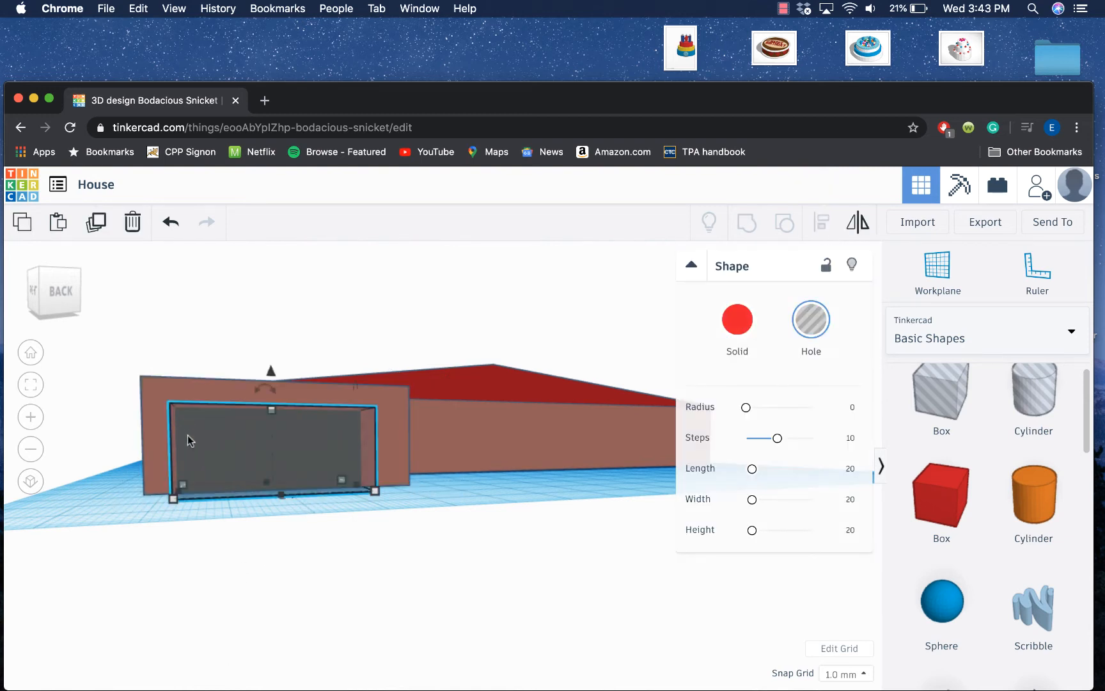
{"action": "left_click", "coordinate": [162, 417], "text": "shift"}
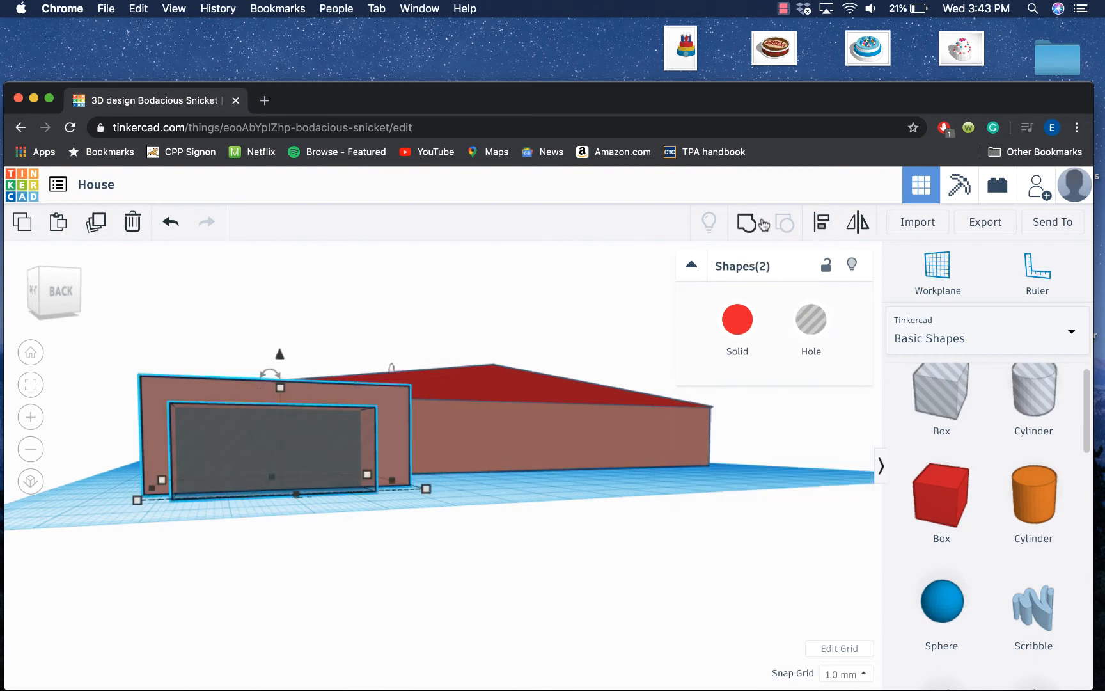
{"action": "left_click", "coordinate": [744, 220]}
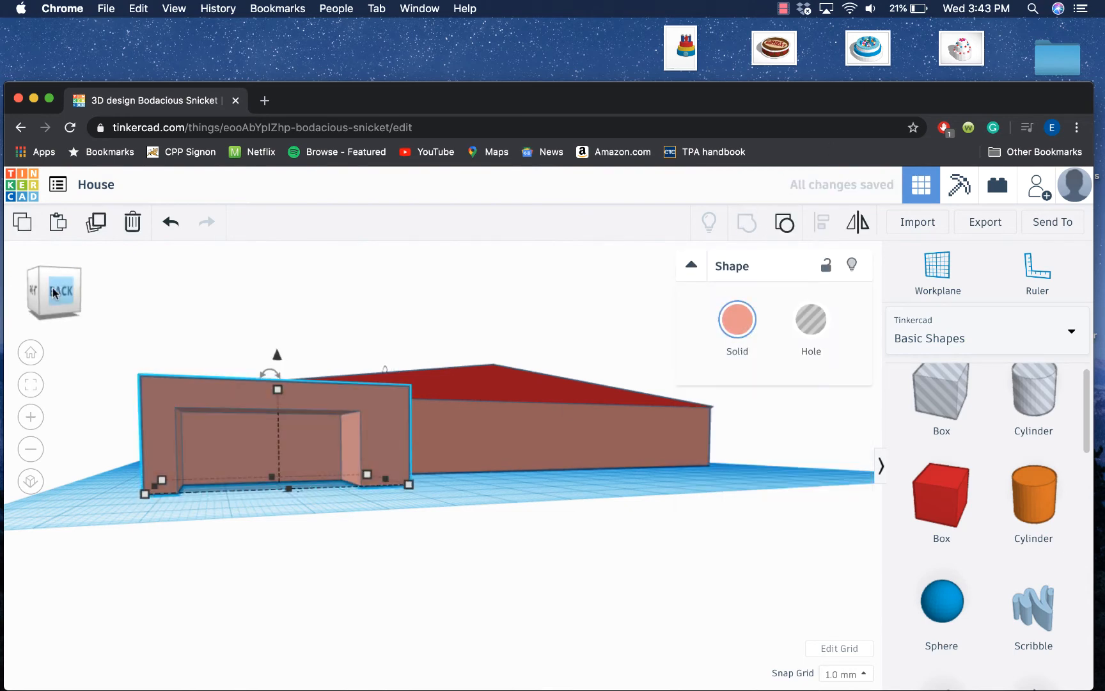
Add a box in front of the garage opening, flatten it into a driveway slab 35 mm along one side, and color it grey.
{"action": "left_click", "coordinate": [62, 299]}
{"action": "left_click_drag", "start_coordinate": [60, 298], "coordinate": [65, 307]}
{"action": "left_click", "coordinate": [23, 304]}
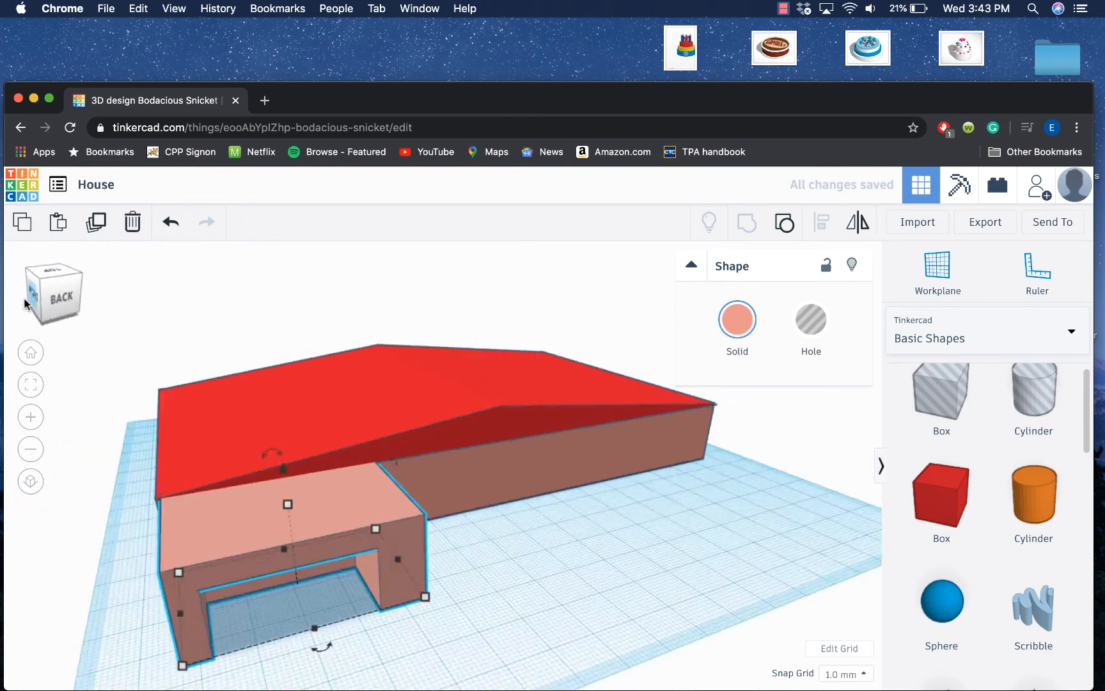
{"action": "mouse_move", "coordinate": [21, 303]}
{"action": "left_mouse_down"}
{"action": "mouse_move", "coordinate": [31, 296]}
{"action": "mouse_move", "coordinate": [41, 308]}
{"action": "left_mouse_up"}
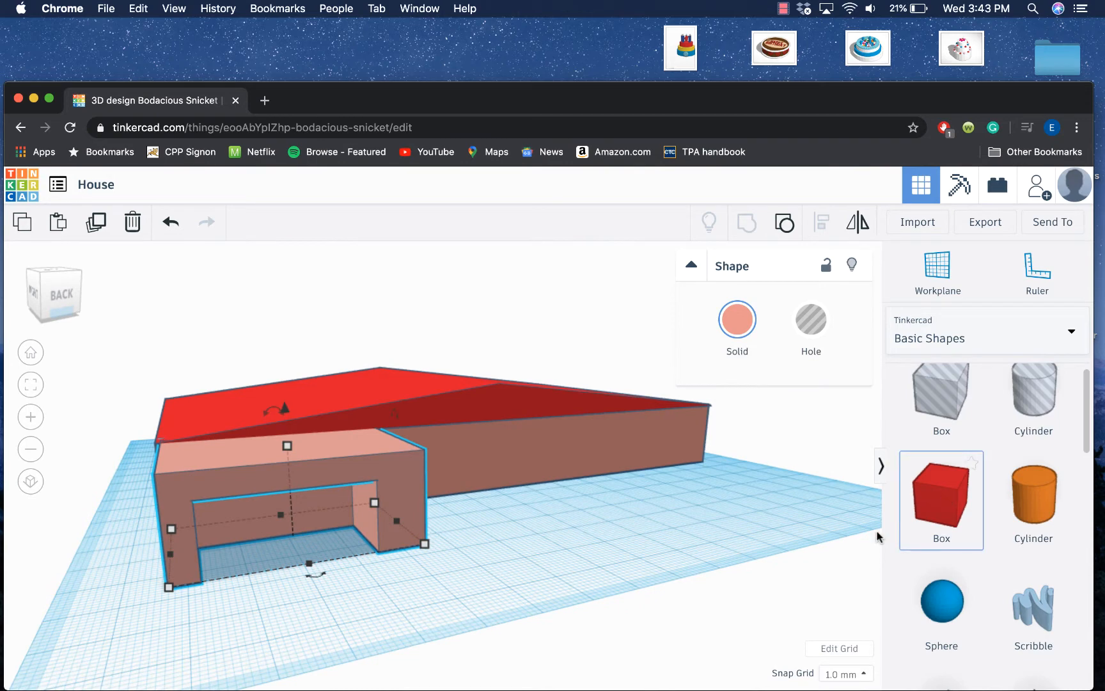
{"action": "left_click_drag", "start_coordinate": [935, 526], "coordinate": [554, 558]}
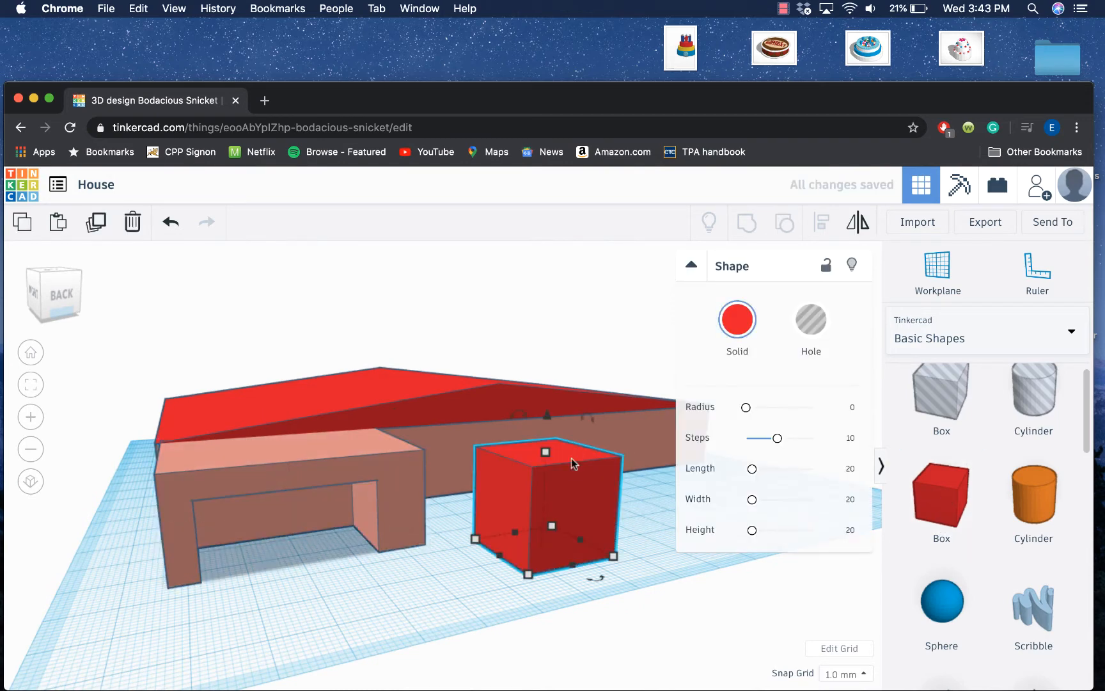
{"action": "left_click_drag", "start_coordinate": [547, 447], "coordinate": [244, 615]}
{"action": "left_click_drag", "start_coordinate": [374, 612], "coordinate": [458, 638]}
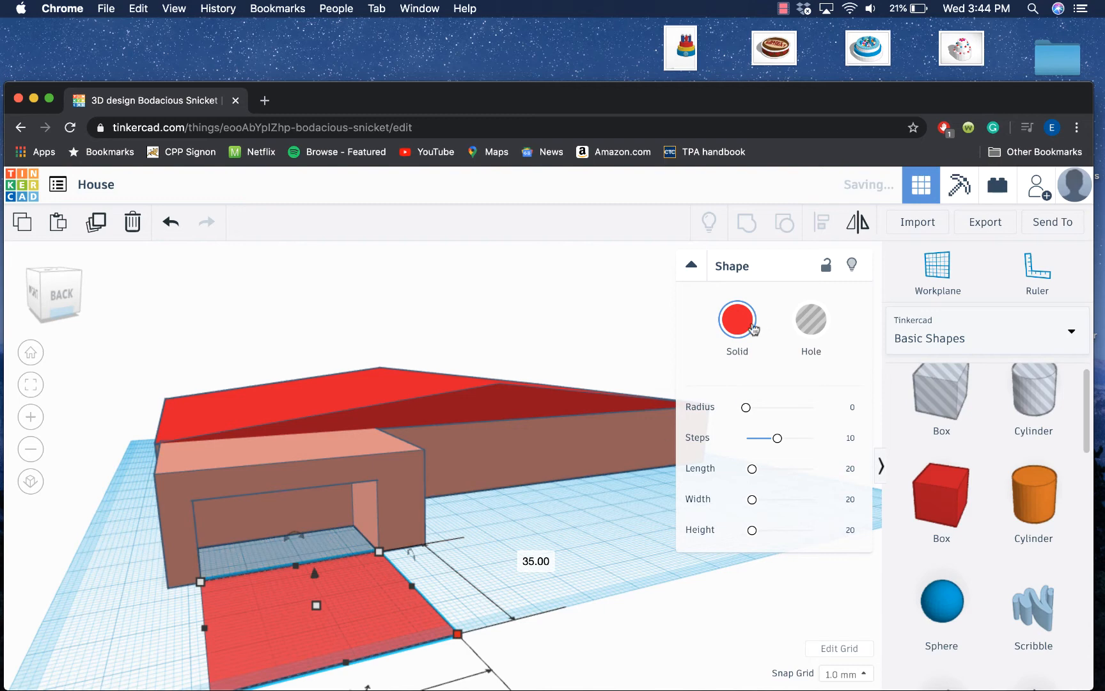
{"action": "left_click", "coordinate": [738, 320]}
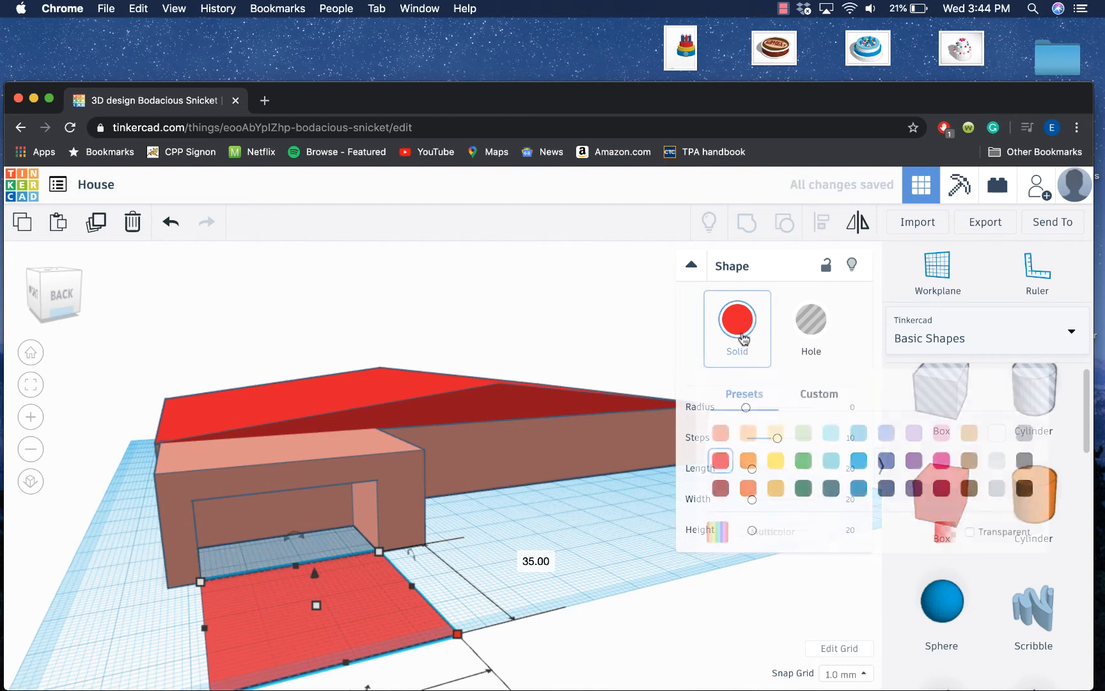
{"action": "left_click", "coordinate": [996, 488]}
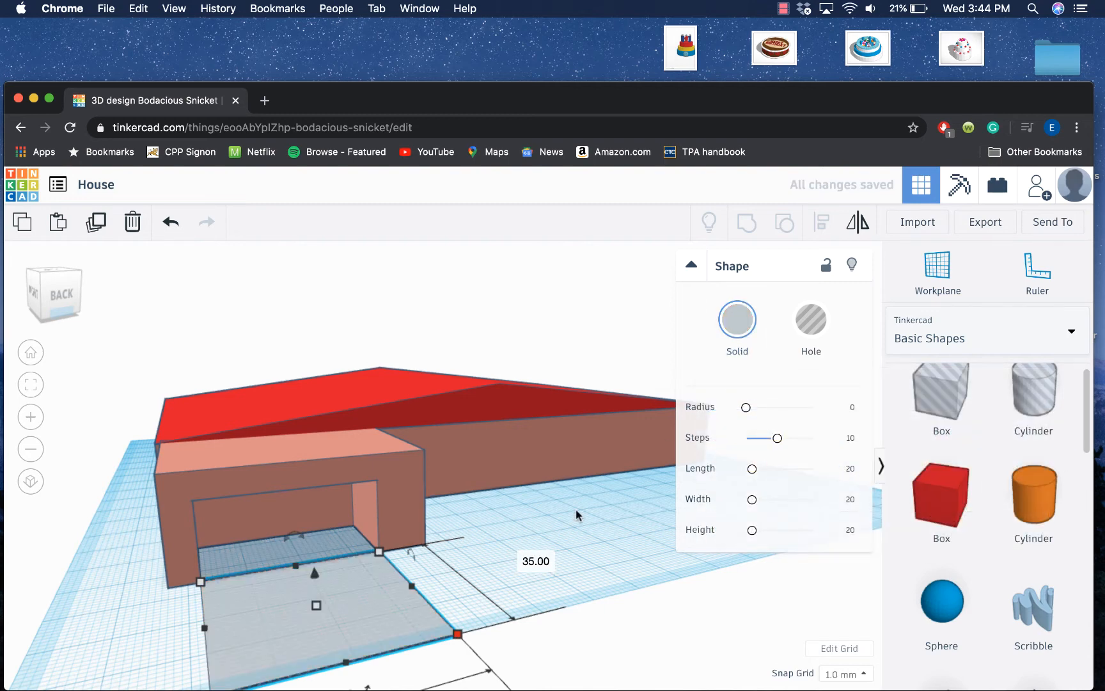
Add a solid box beside the garage, flatten it into a thin slab against the house's back wall and size it to 82 by 63 mm.
{"action": "left_click", "coordinate": [941, 496]}
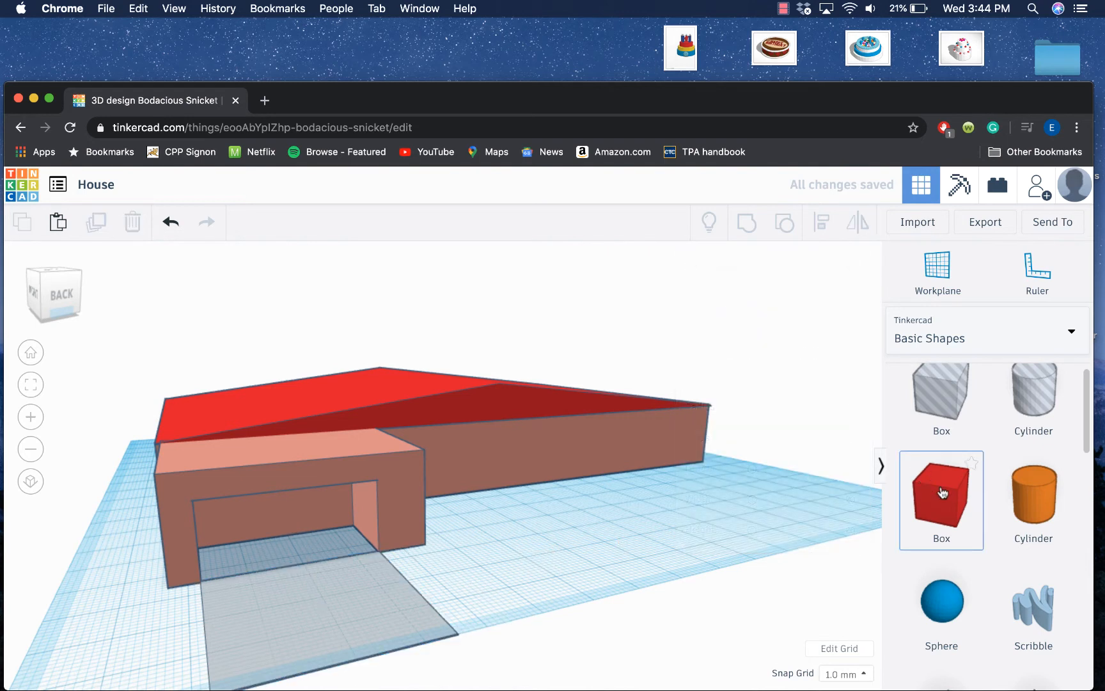
{"action": "left_click", "coordinate": [539, 560]}
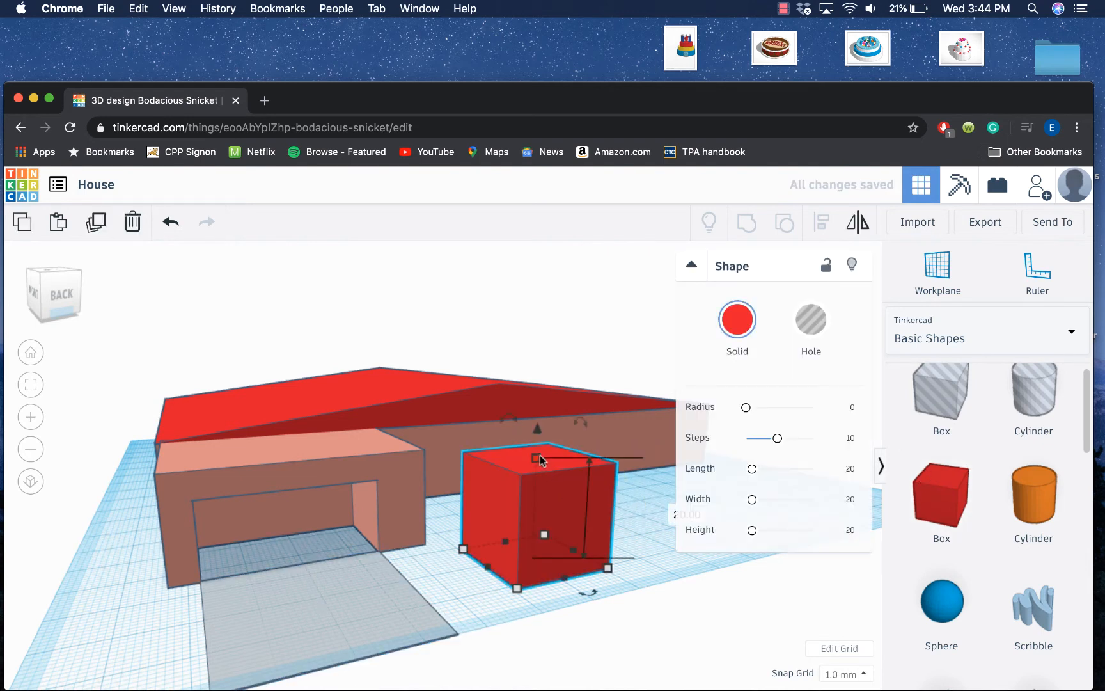
{"action": "left_click_drag", "start_coordinate": [541, 454], "coordinate": [825, 527]}
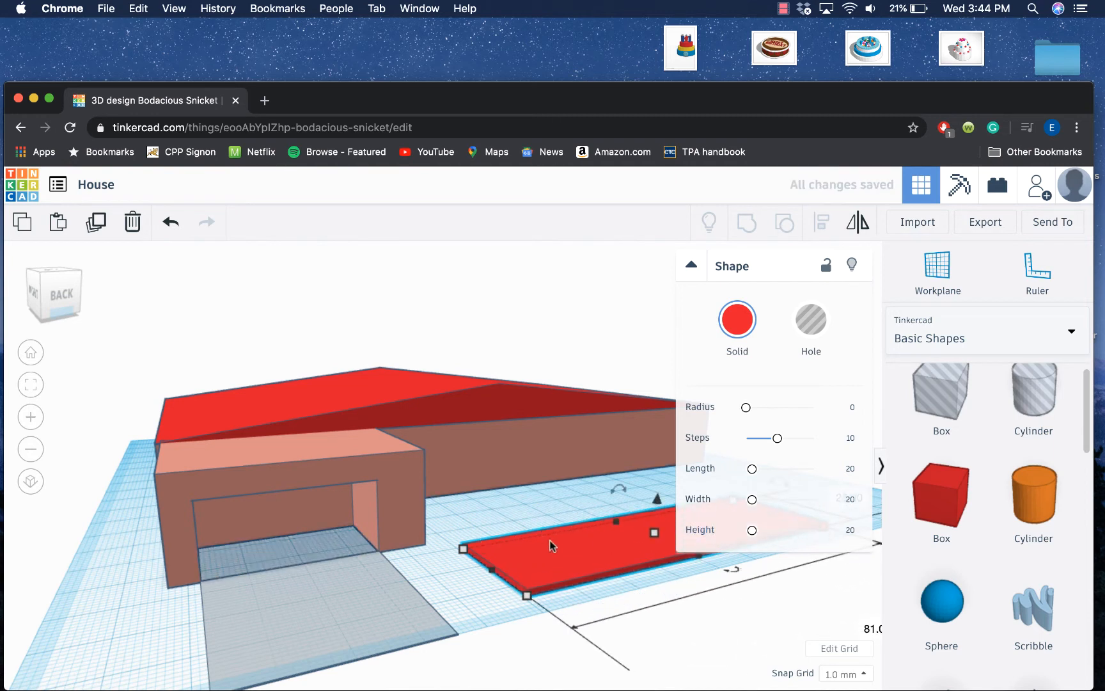
{"action": "left_click_drag", "start_coordinate": [551, 544], "coordinate": [502, 498]}
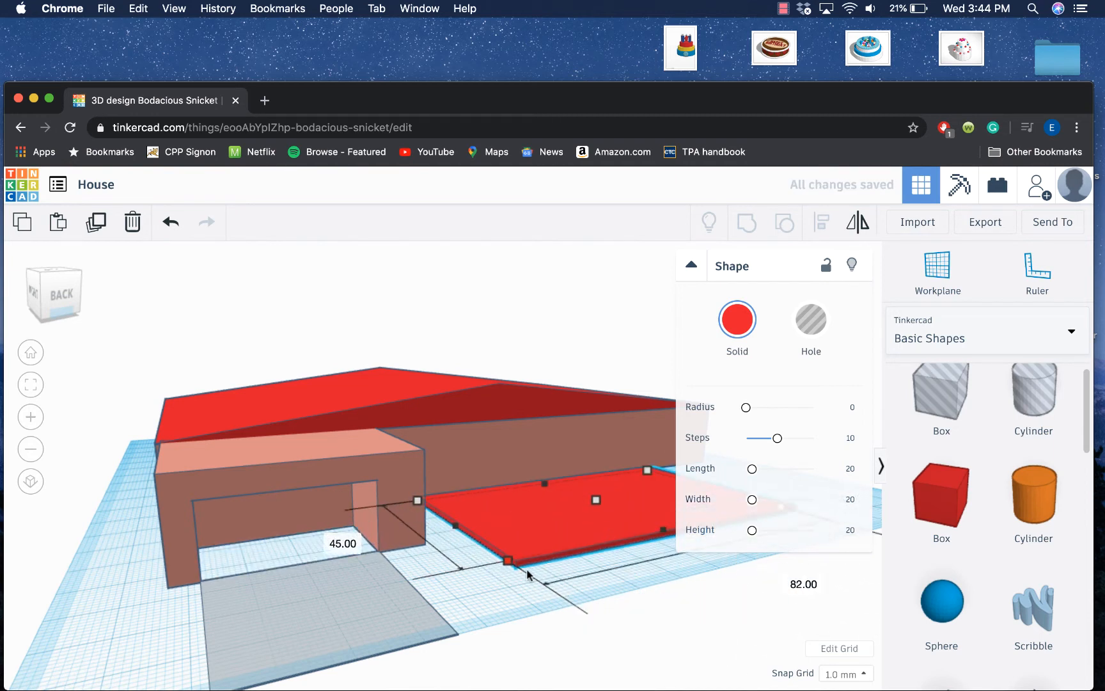
{"action": "left_click_drag", "start_coordinate": [527, 571], "coordinate": [565, 614]}
Color the lawn slab green and stretch its two short sides outward to the house's far corner and toward the driveway.
{"action": "left_click", "coordinate": [738, 319]}
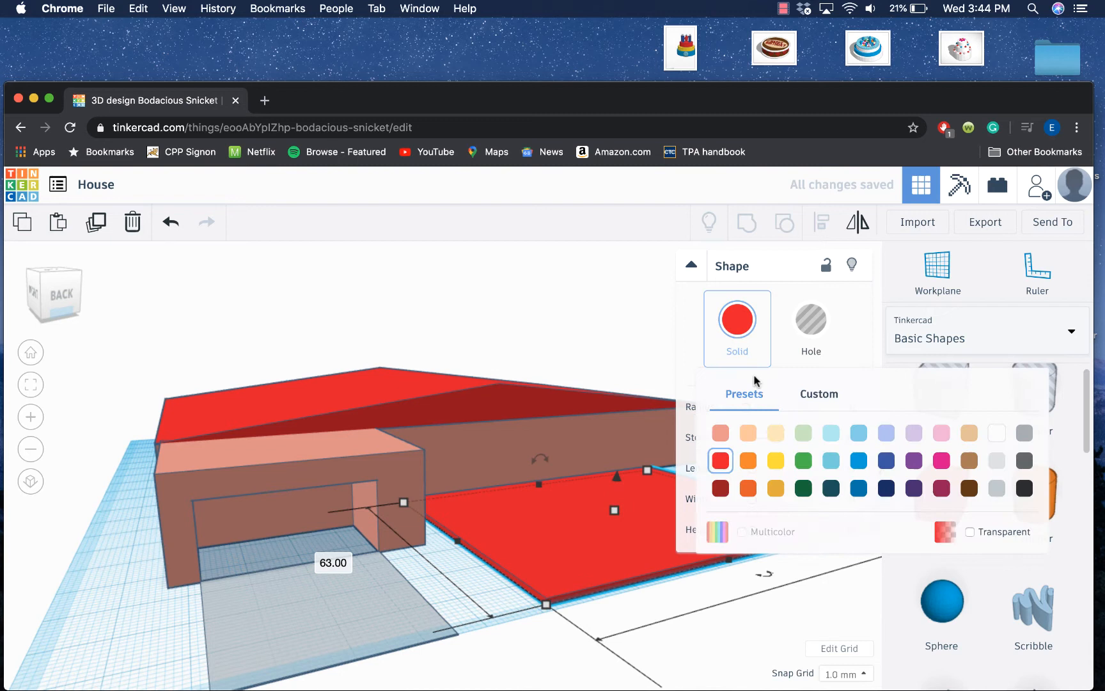
{"action": "left_click", "coordinate": [803, 461]}
{"action": "left_click", "coordinate": [691, 265]}
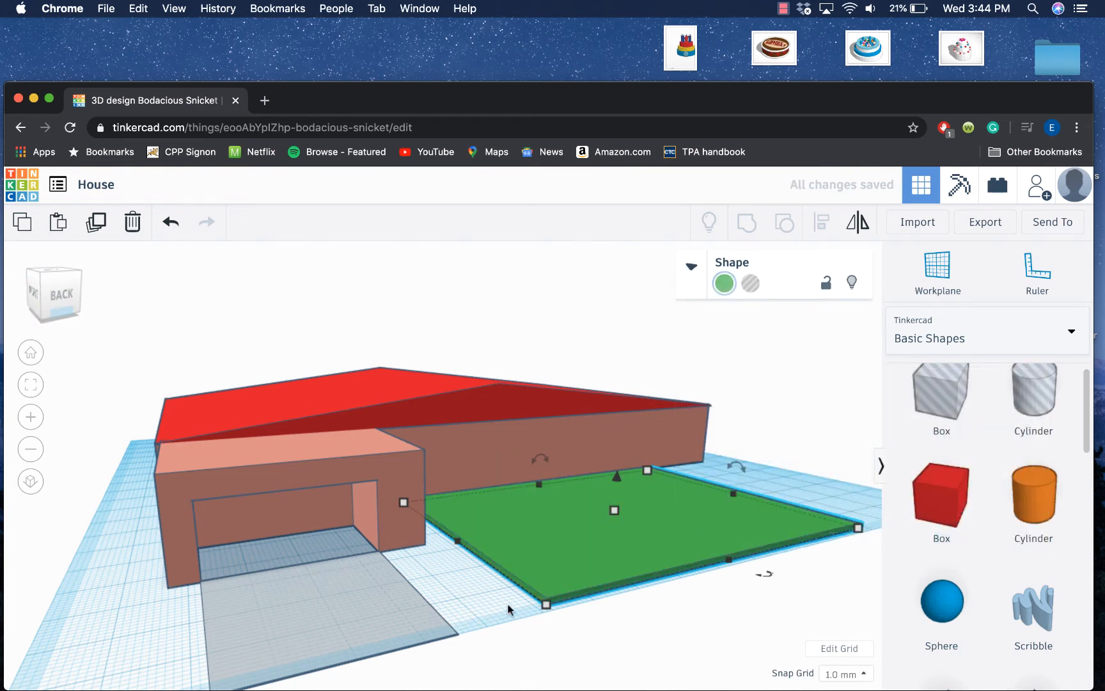
{"action": "left_click_drag", "start_coordinate": [734, 493], "coordinate": [797, 491]}
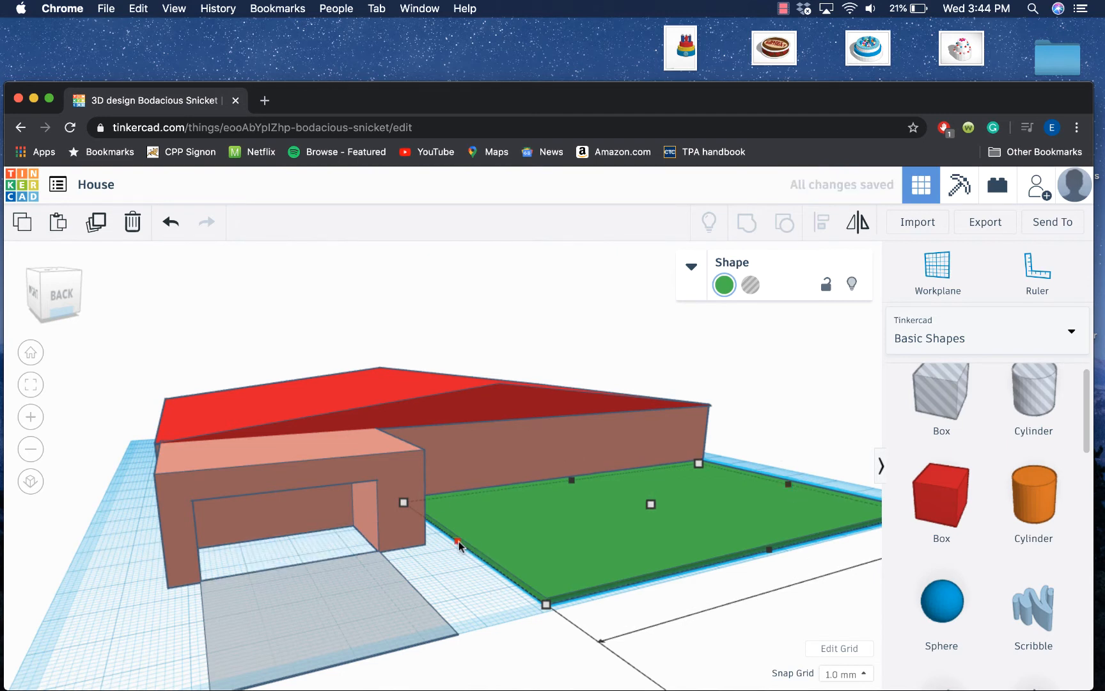
{"action": "left_click_drag", "start_coordinate": [459, 544], "coordinate": [427, 547]}
{"action": "left_click", "coordinate": [450, 582]}
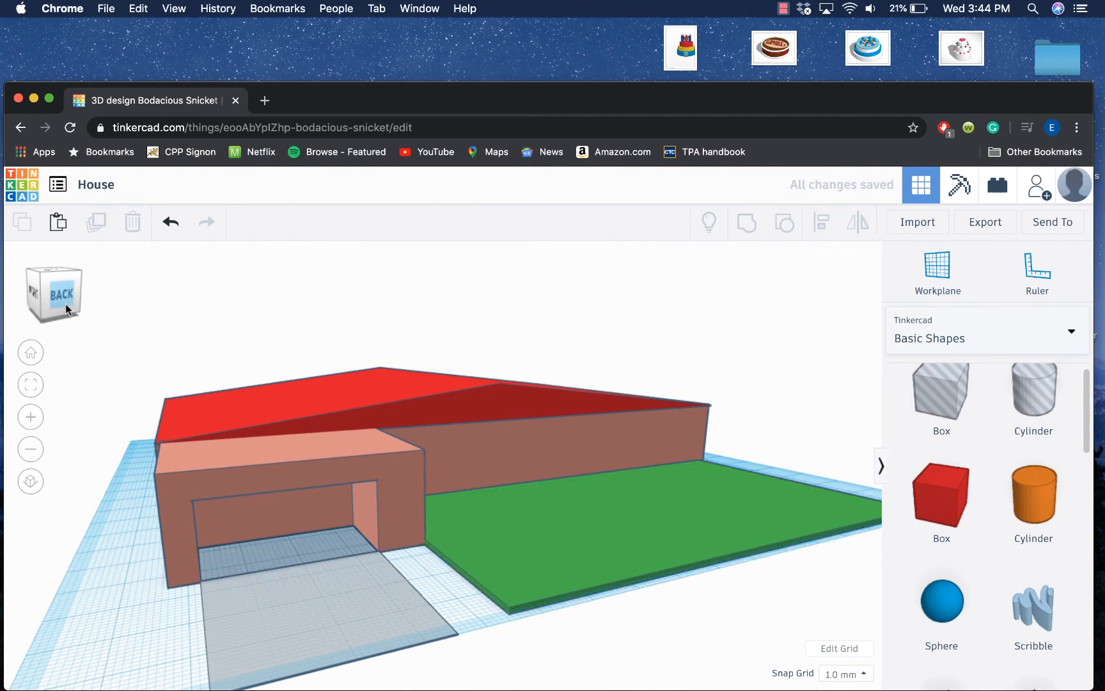
View the finished house from different angles and return to the dashboard of recent designs.
{"action": "left_click", "coordinate": [66, 304]}
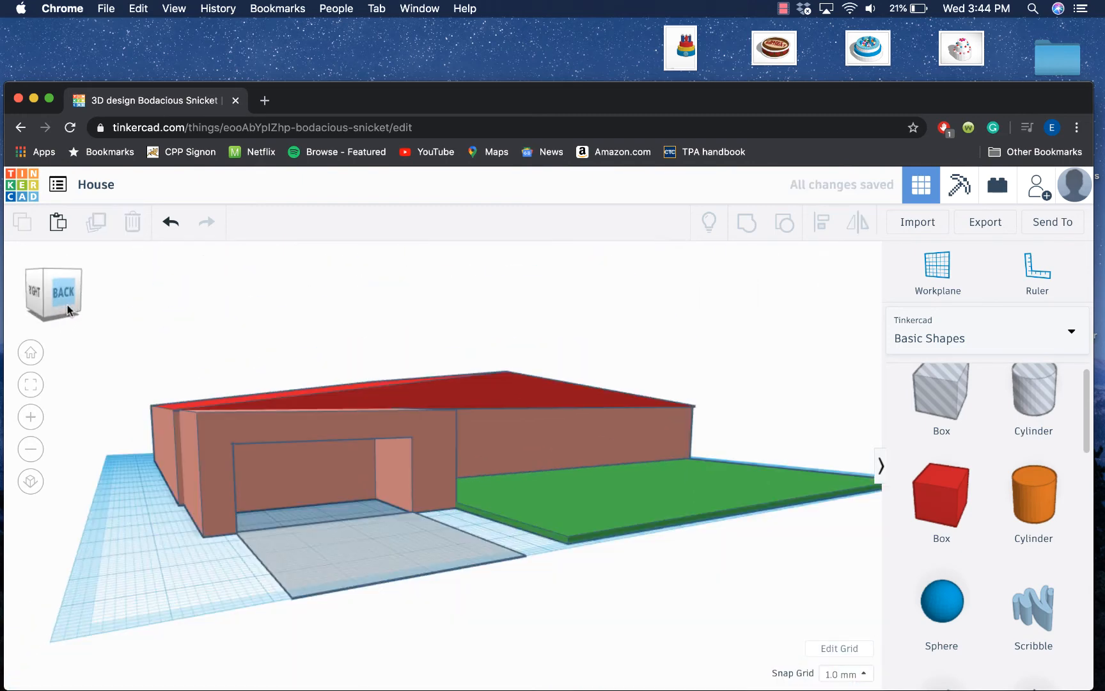
{"action": "left_click", "coordinate": [67, 305]}
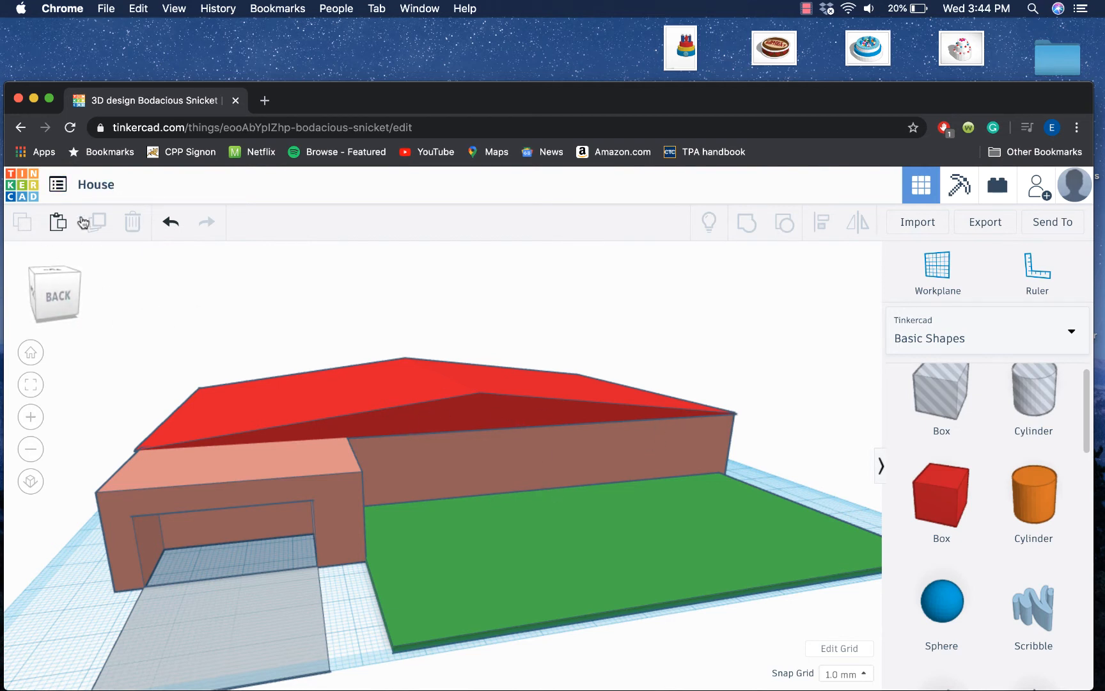
{"action": "left_click", "coordinate": [22, 190]}
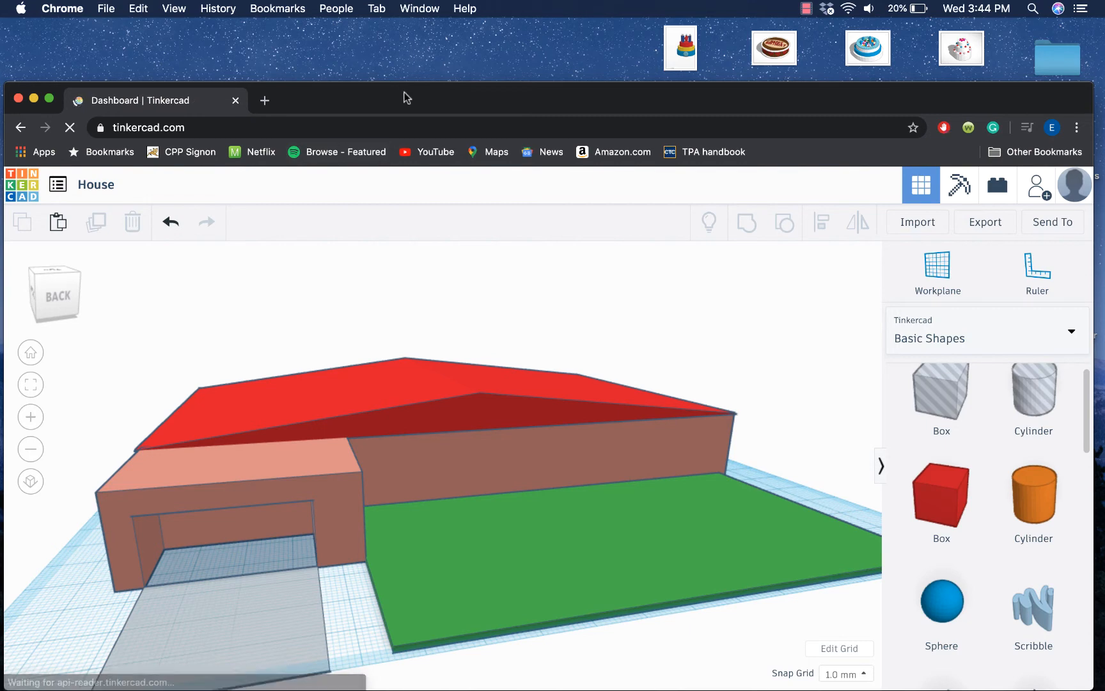
{"action": "left_click_drag", "start_coordinate": [403, 93], "coordinate": [403, 40]}
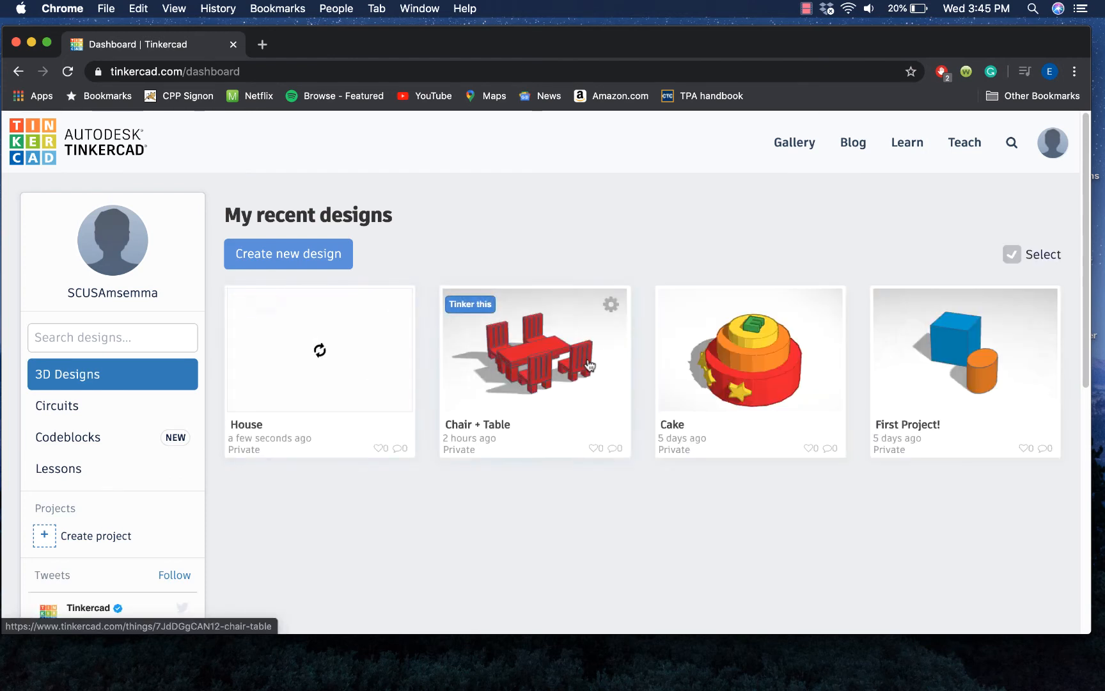
Open the Chair + Table design for editing and group the table and all four chairs into a single shape.
{"action": "left_click", "coordinate": [579, 358]}
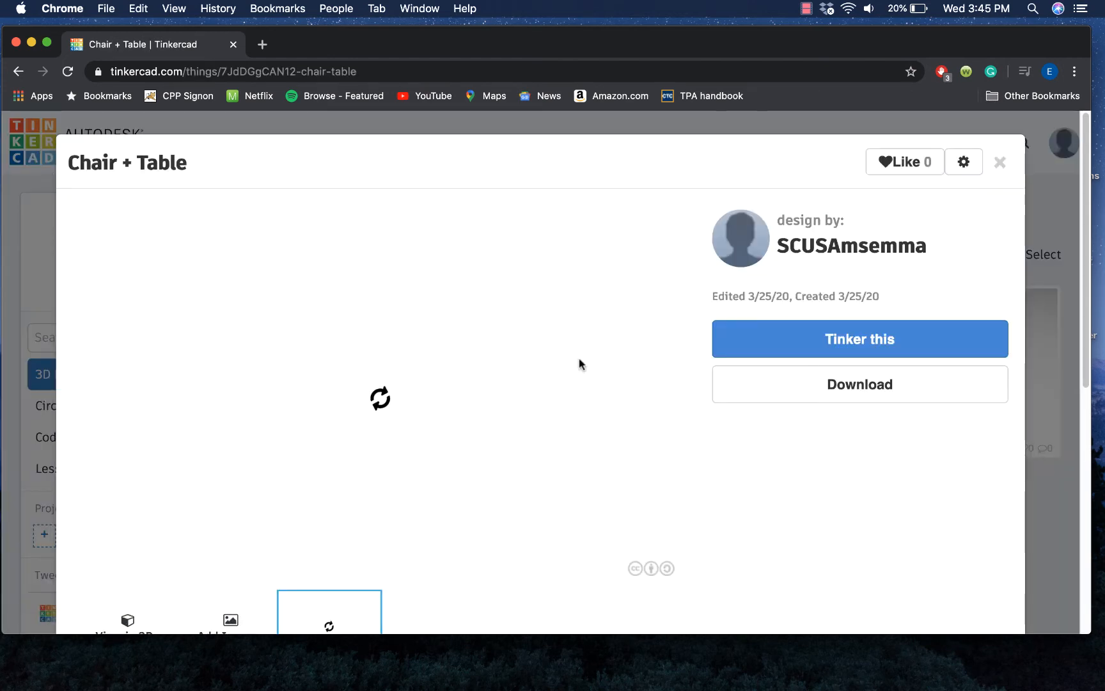
{"action": "left_click", "coordinate": [833, 345]}
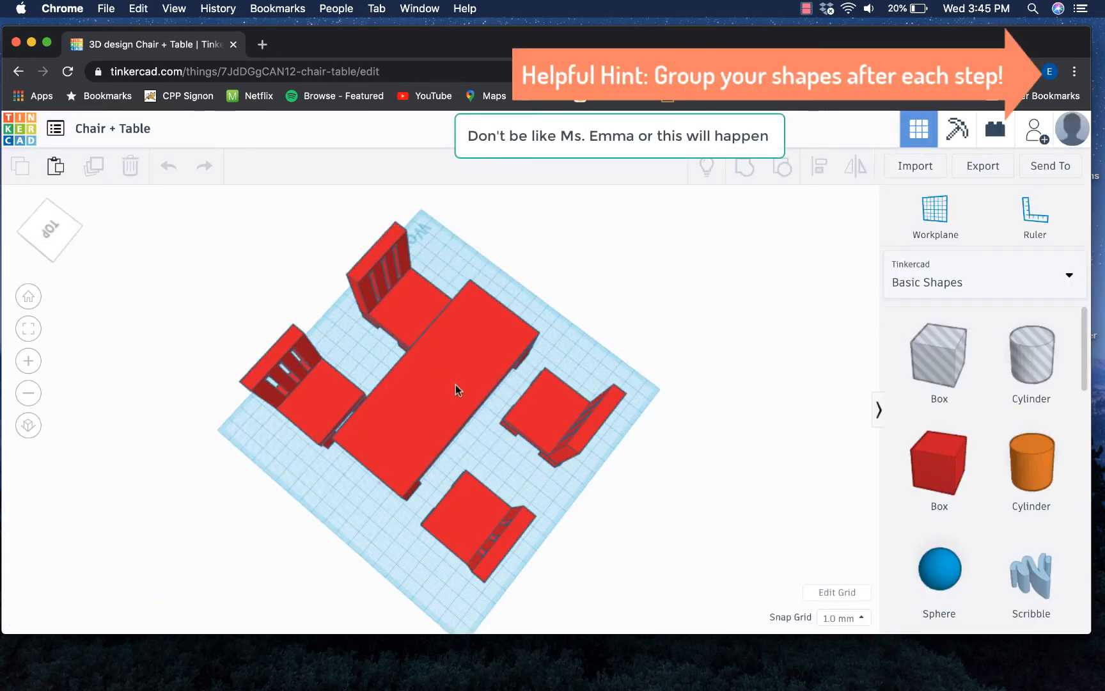
{"action": "mouse_move", "coordinate": [455, 385]}
{"action": "left_mouse_down"}
{"action": "mouse_move", "coordinate": [458, 396]}
{"action": "mouse_move", "coordinate": [453, 375]}
{"action": "left_mouse_up"}
{"action": "left_click_drag", "start_coordinate": [46, 238], "coordinate": [66, 243]}
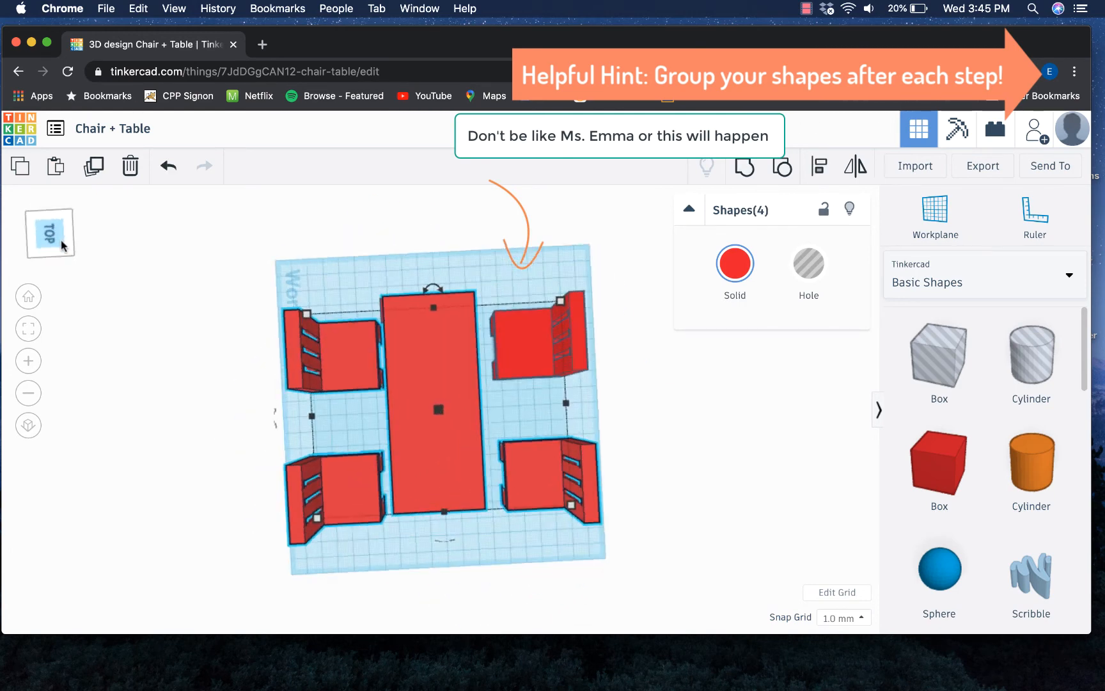
{"action": "left_click_drag", "start_coordinate": [301, 281], "coordinate": [618, 569]}
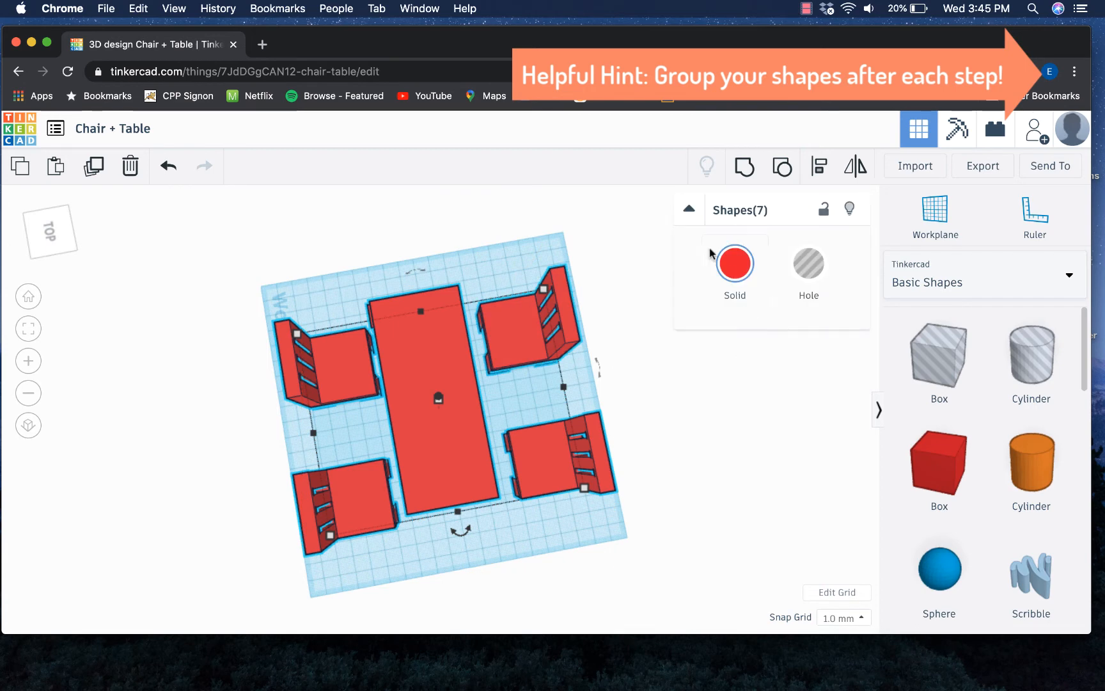
{"action": "left_click", "coordinate": [753, 164]}
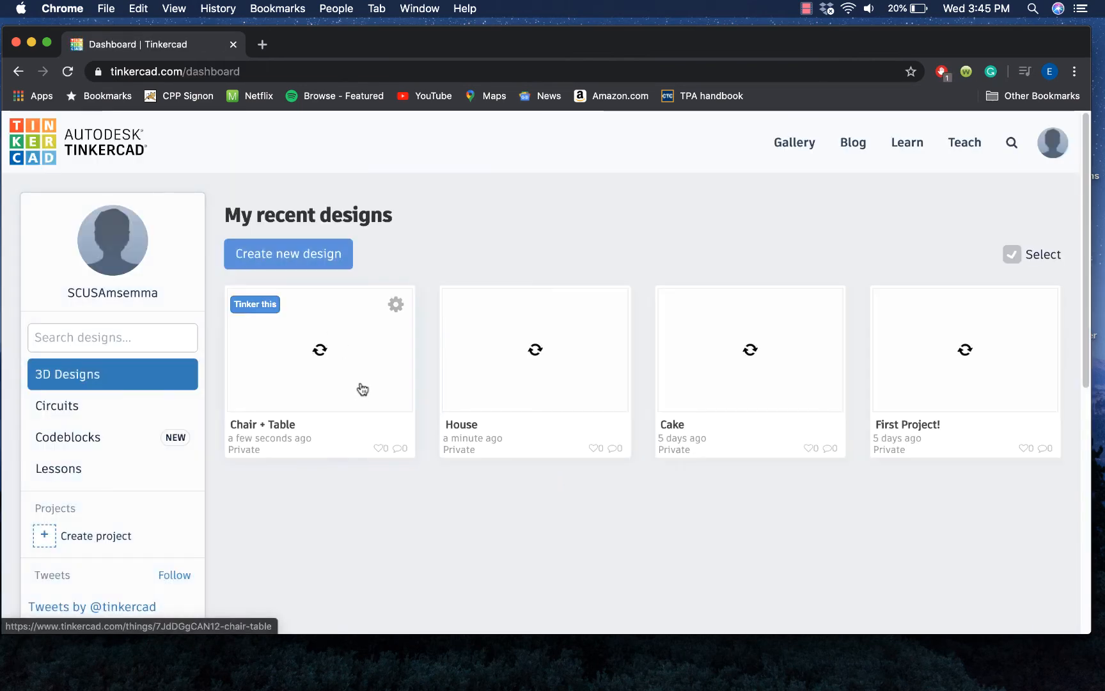
Open the House design for editing and paste the grouped table and chairs into it.
{"action": "left_click", "coordinate": [583, 386]}
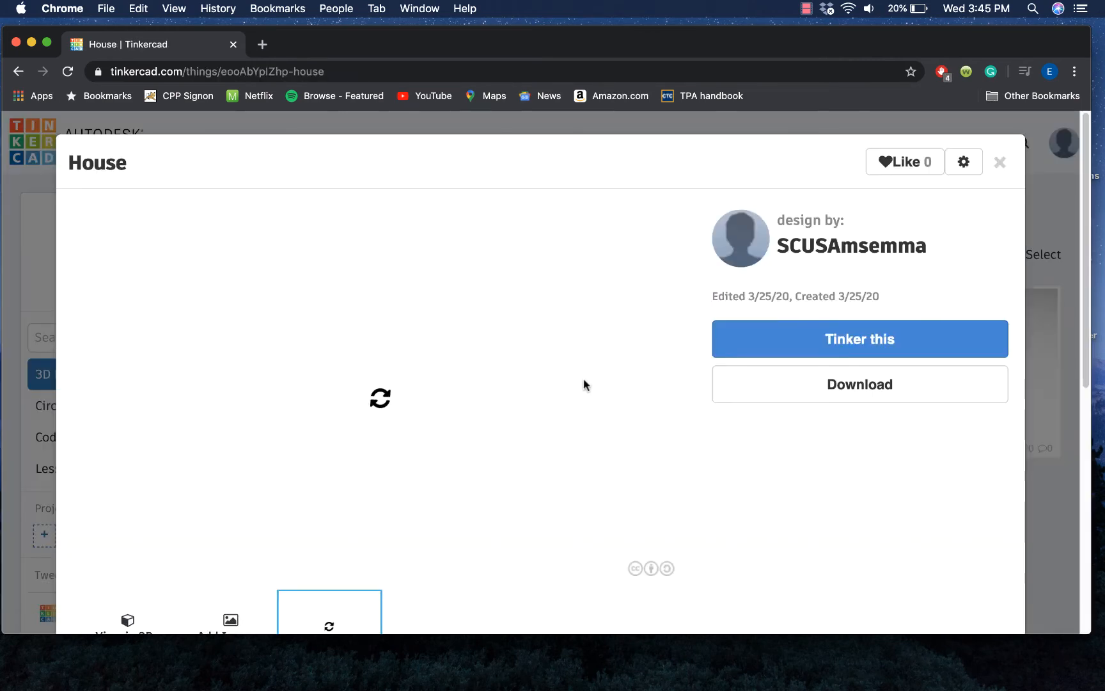
{"action": "left_click", "coordinate": [885, 343]}
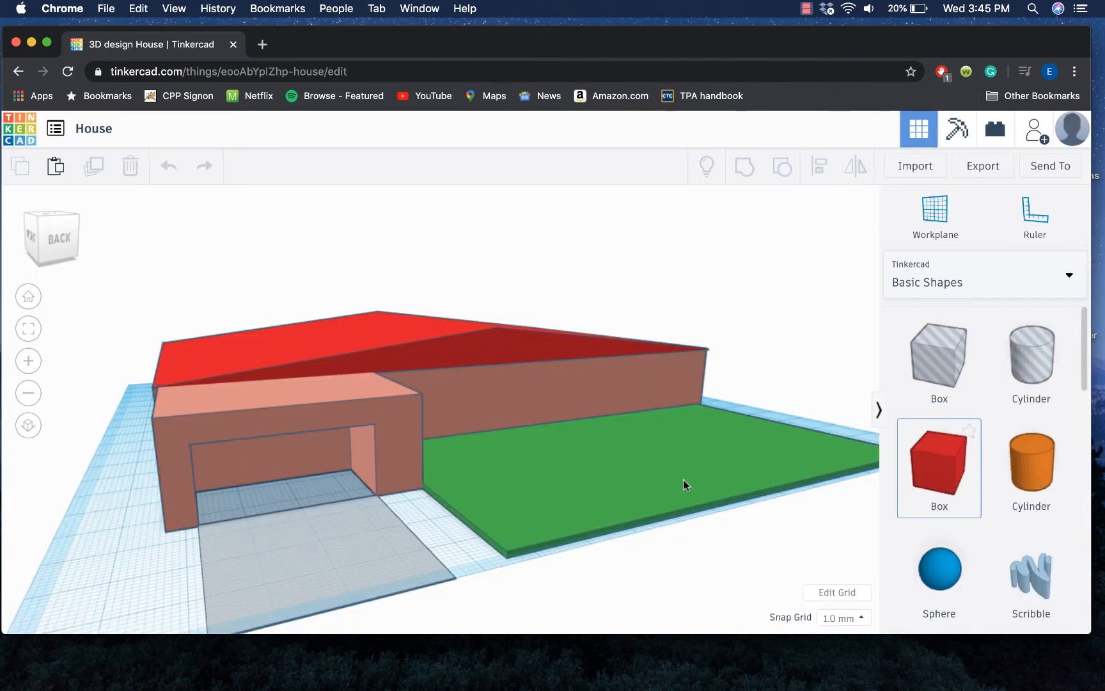
{"action": "key", "text": "super+v"}
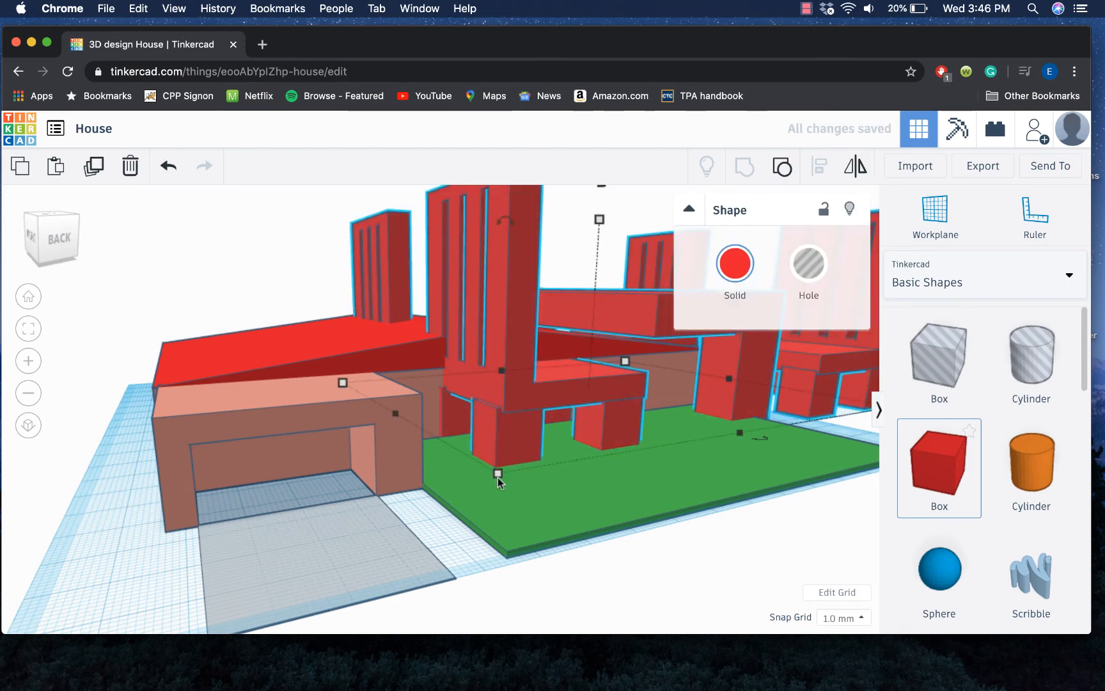
Shrink the pasted table and chairs to garden-furniture size with a height of 8 mm and place them on the lawn.
{"action": "left_click_drag", "start_coordinate": [498, 474], "coordinate": [580, 374]}
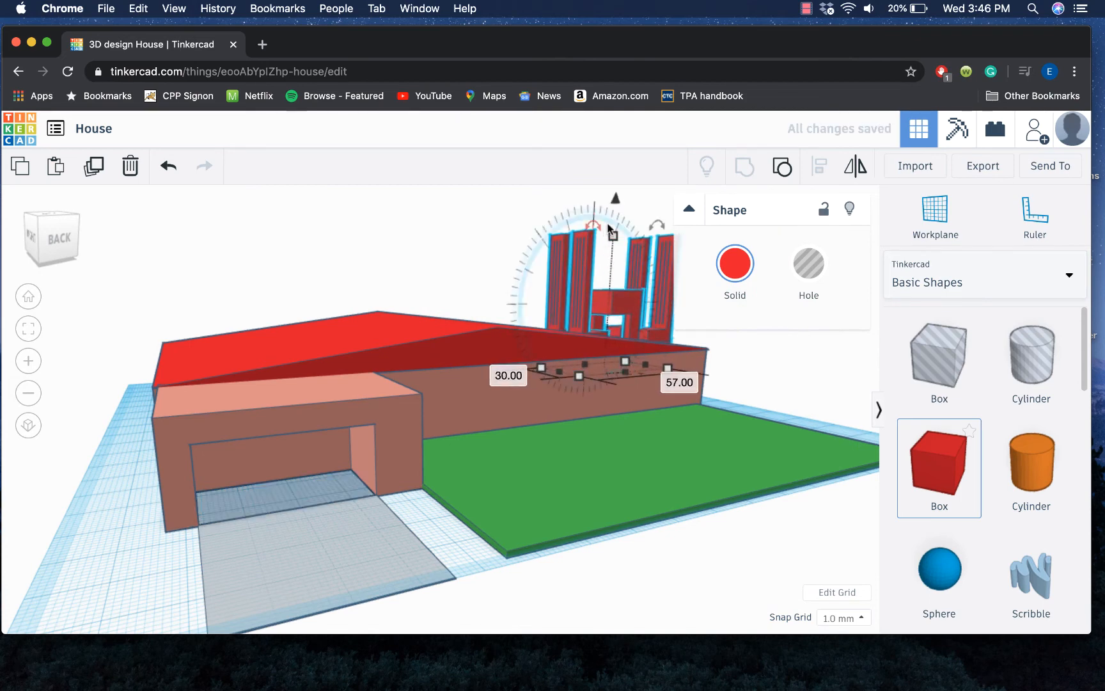
{"action": "left_click_drag", "start_coordinate": [616, 237], "coordinate": [575, 390]}
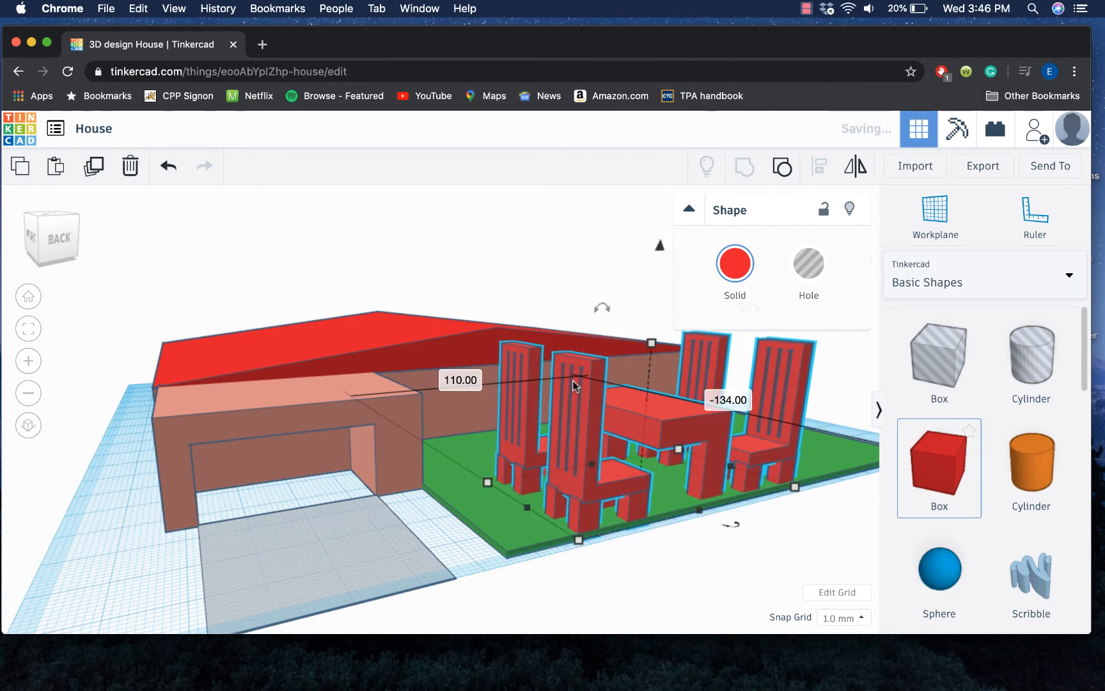
{"action": "left_click_drag", "start_coordinate": [581, 539], "coordinate": [587, 493]}
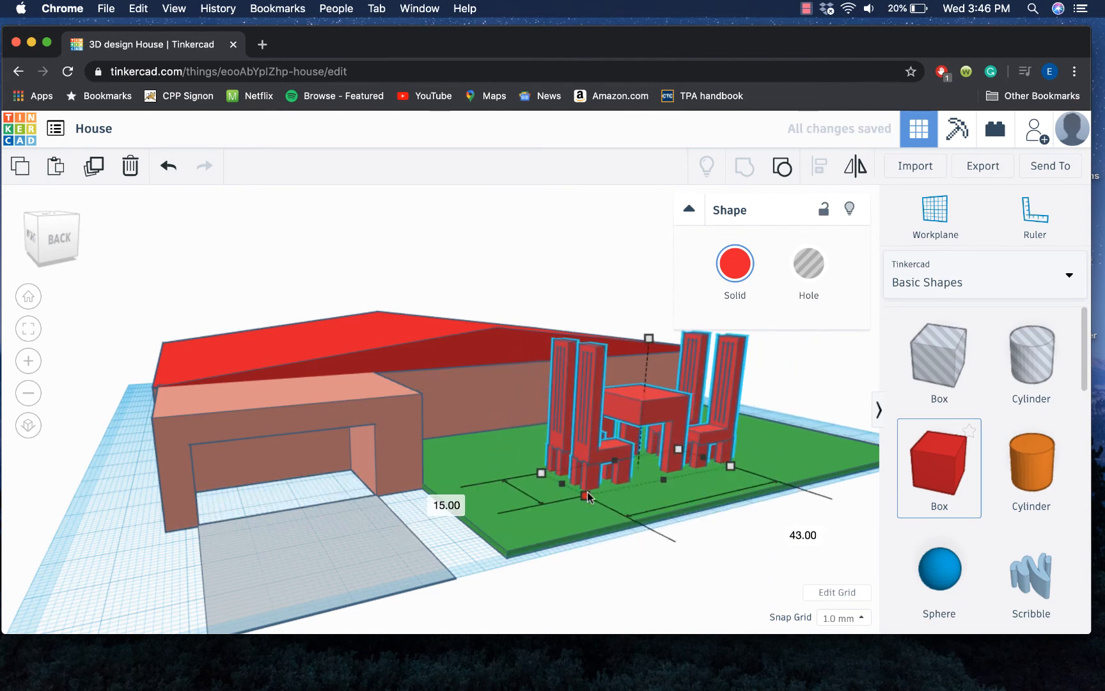
{"action": "left_click_drag", "start_coordinate": [649, 343], "coordinate": [643, 413]}
{"action": "left_click_drag", "start_coordinate": [586, 496], "coordinate": [597, 466]}
{"action": "left_click_drag", "start_coordinate": [653, 419], "coordinate": [653, 436]}
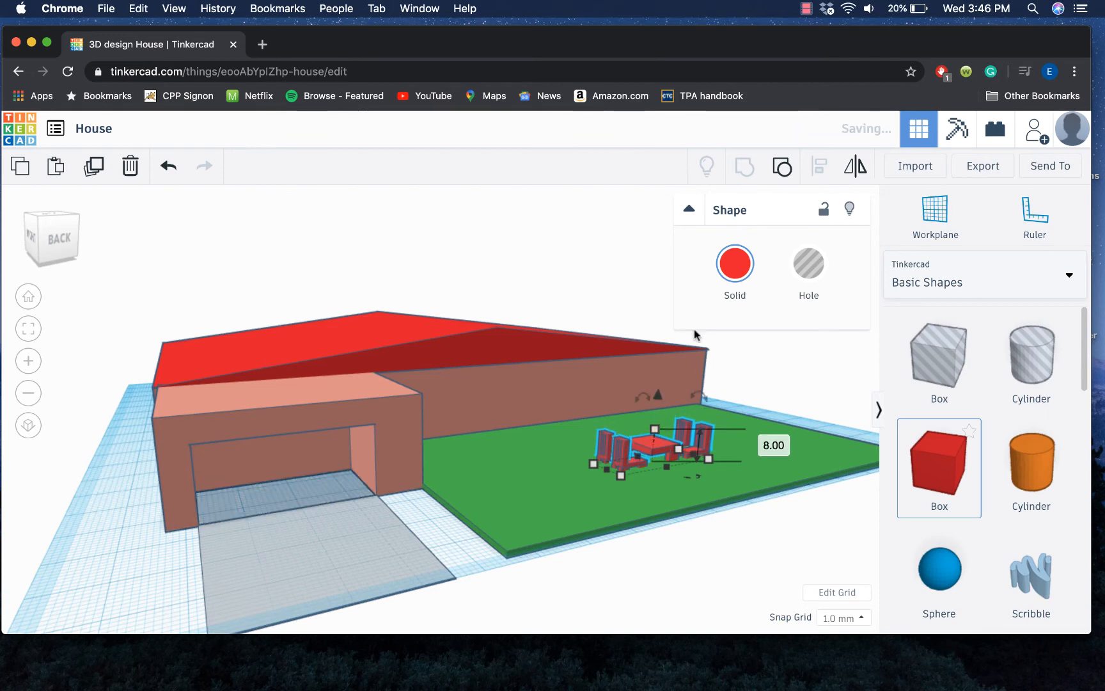
Color the table set pale yellow and move it to the lawn's outer corner near the garage, adjusting its height above the lawn.
{"action": "left_click", "coordinate": [730, 272]}
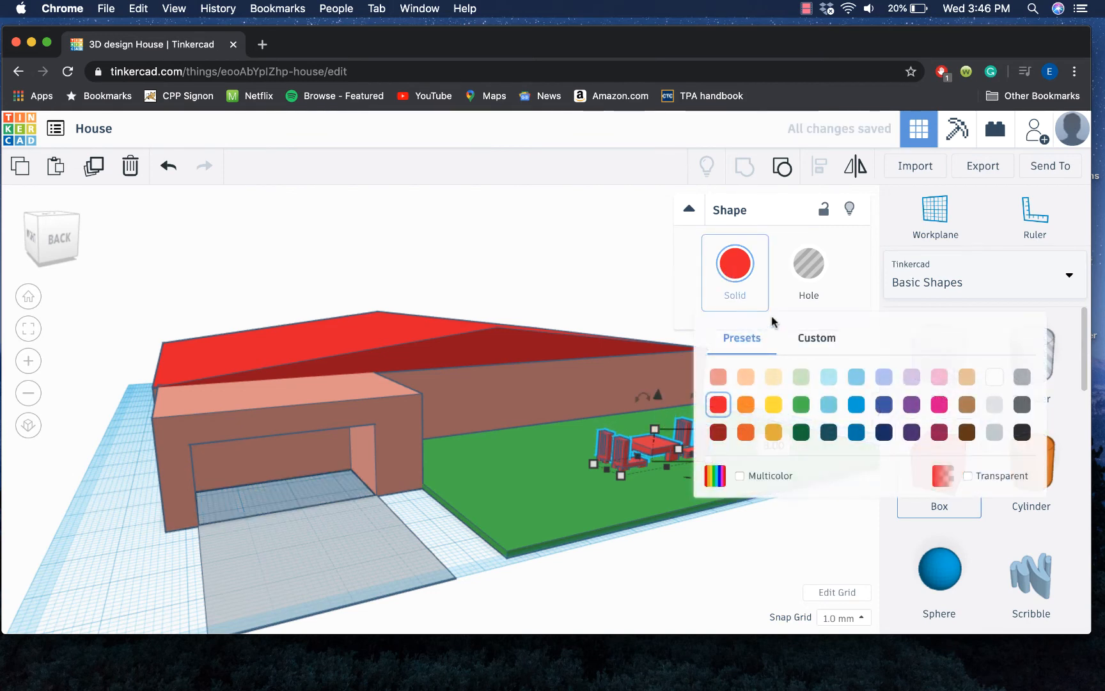
{"action": "left_click", "coordinate": [777, 384]}
{"action": "left_click_drag", "start_coordinate": [642, 466], "coordinate": [548, 480]}
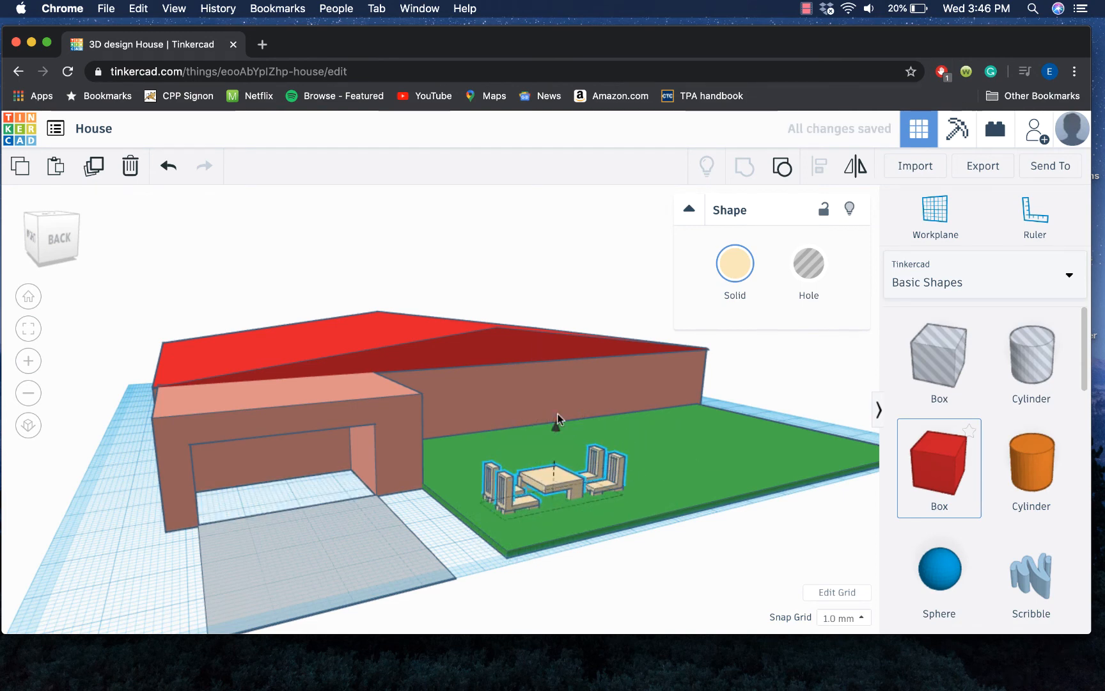
{"action": "left_click_drag", "start_coordinate": [557, 415], "coordinate": [557, 409]}
{"action": "left_click", "coordinate": [743, 451]}
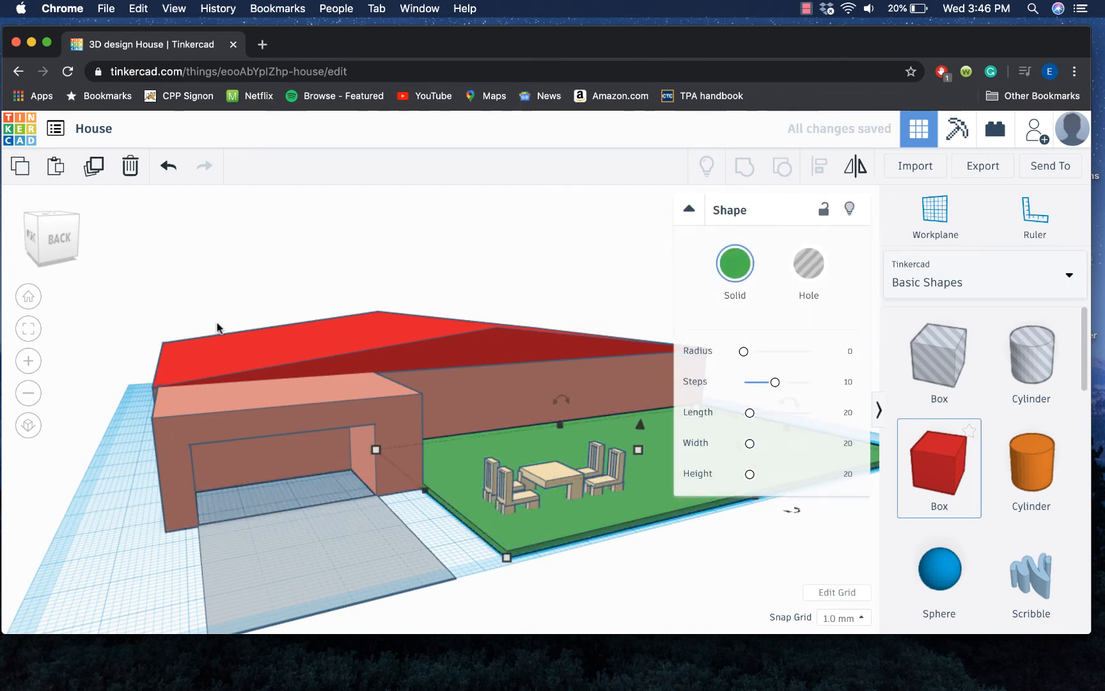
Place the workplane on the lawn's top surface.
{"action": "left_click_drag", "start_coordinate": [66, 245], "coordinate": [59, 247]}
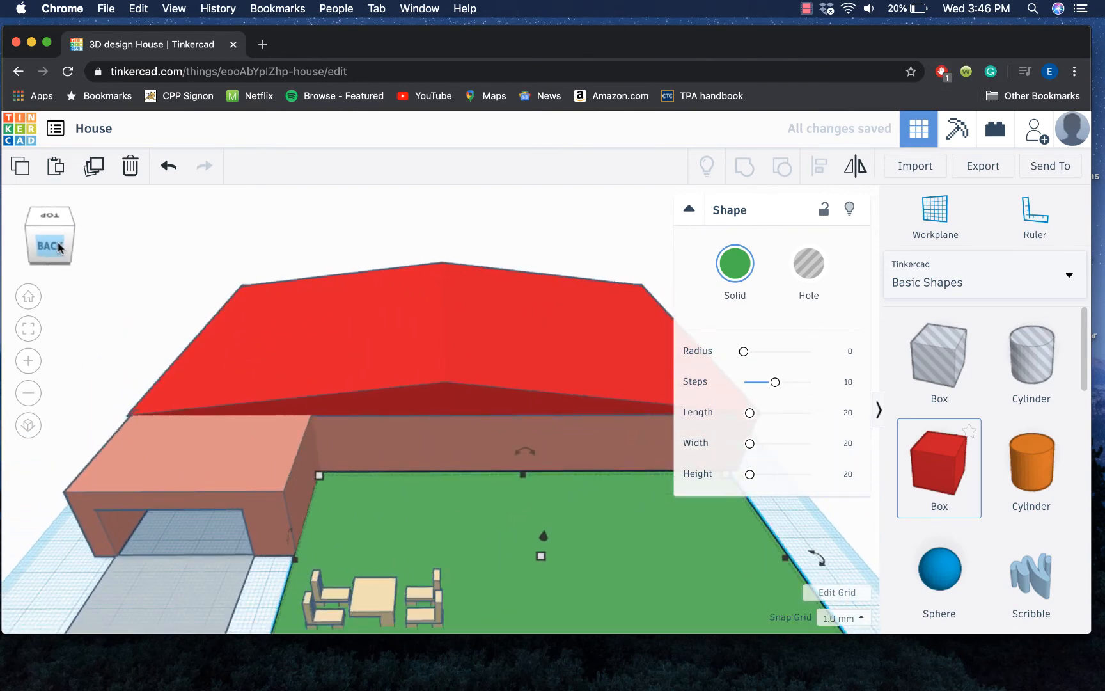
{"action": "left_click", "coordinate": [934, 214]}
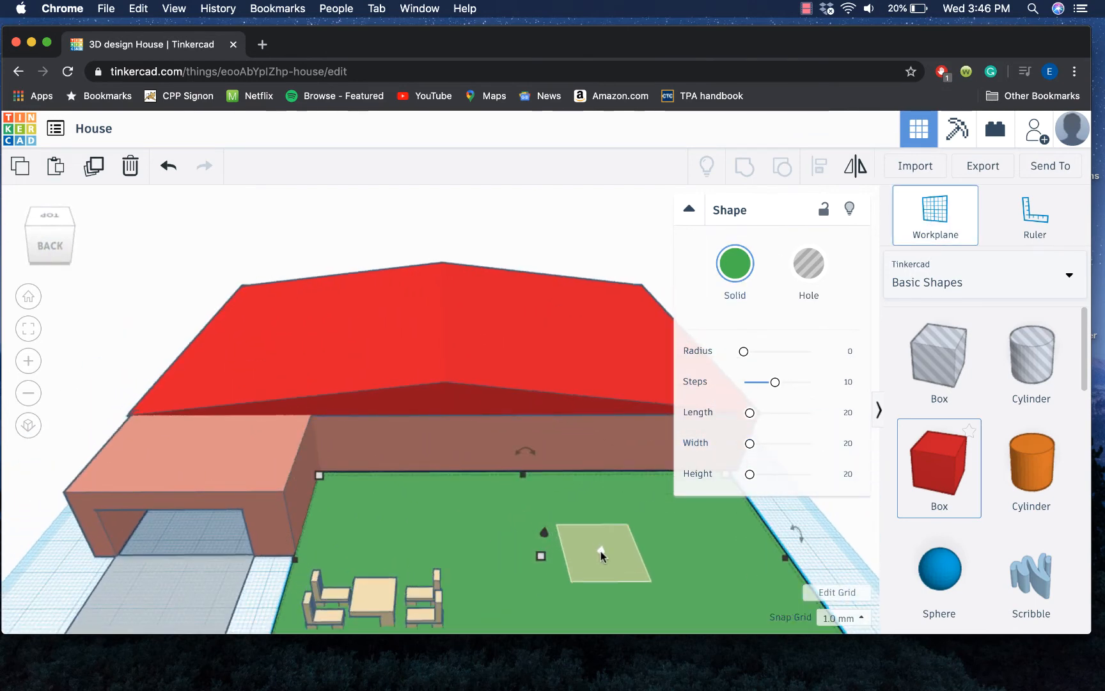
{"action": "left_click", "coordinate": [601, 550]}
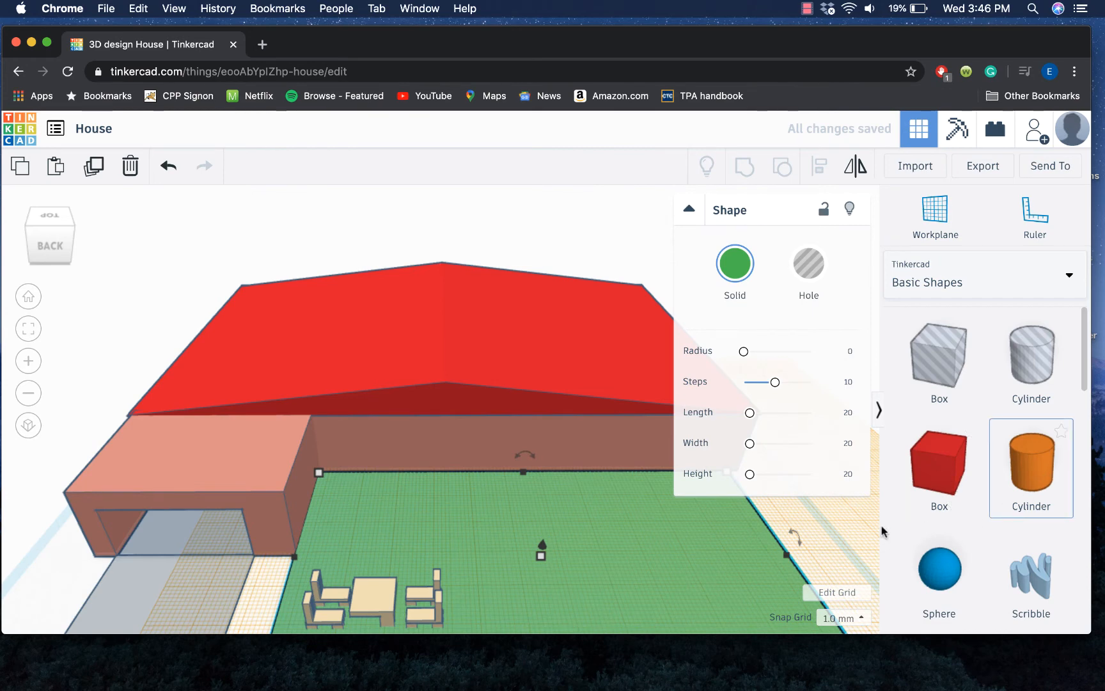
Add a cylinder on the lawn, stretch it into a wide oval disc 1 mm thick and color it light blue as a pool.
{"action": "left_click_drag", "start_coordinate": [882, 530], "coordinate": [752, 603]}
{"action": "left_click_drag", "start_coordinate": [646, 505], "coordinate": [640, 567]}
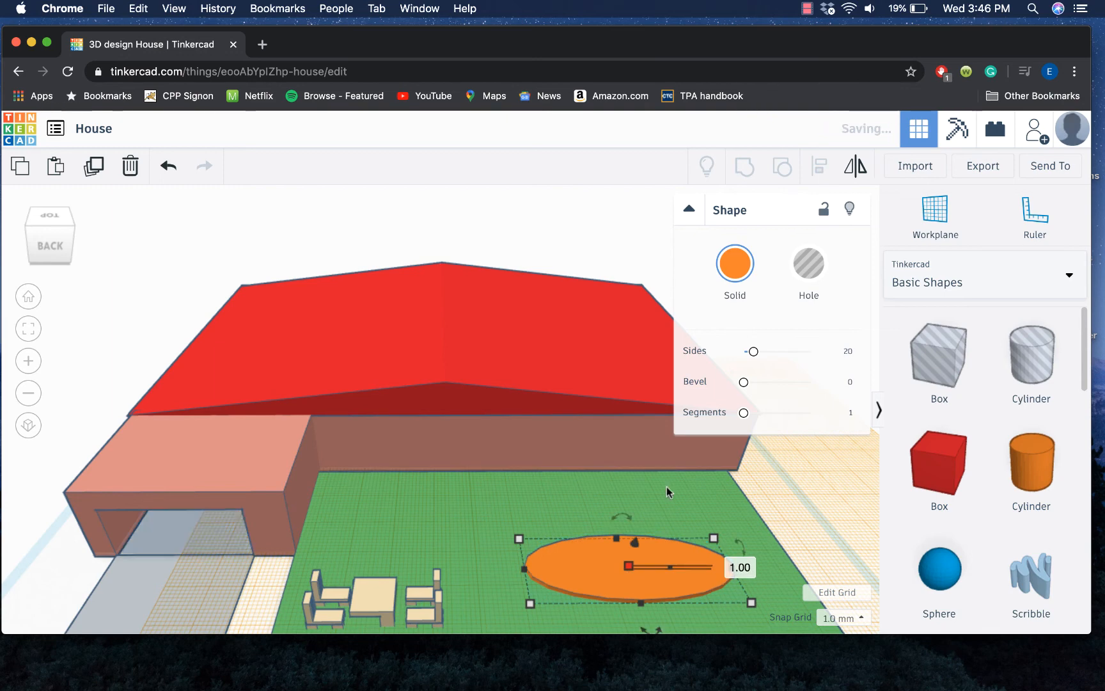
{"action": "left_click", "coordinate": [735, 264]}
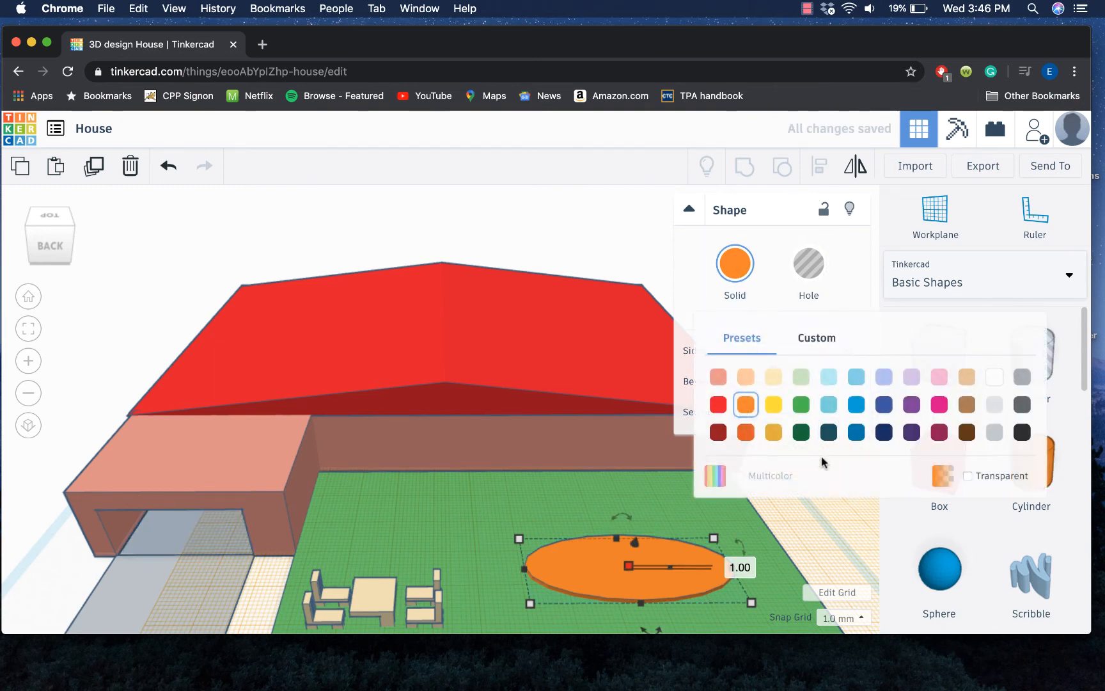
{"action": "left_click", "coordinate": [829, 377]}
{"action": "right_click_drag", "start_coordinate": [642, 508], "coordinate": [696, 478]}
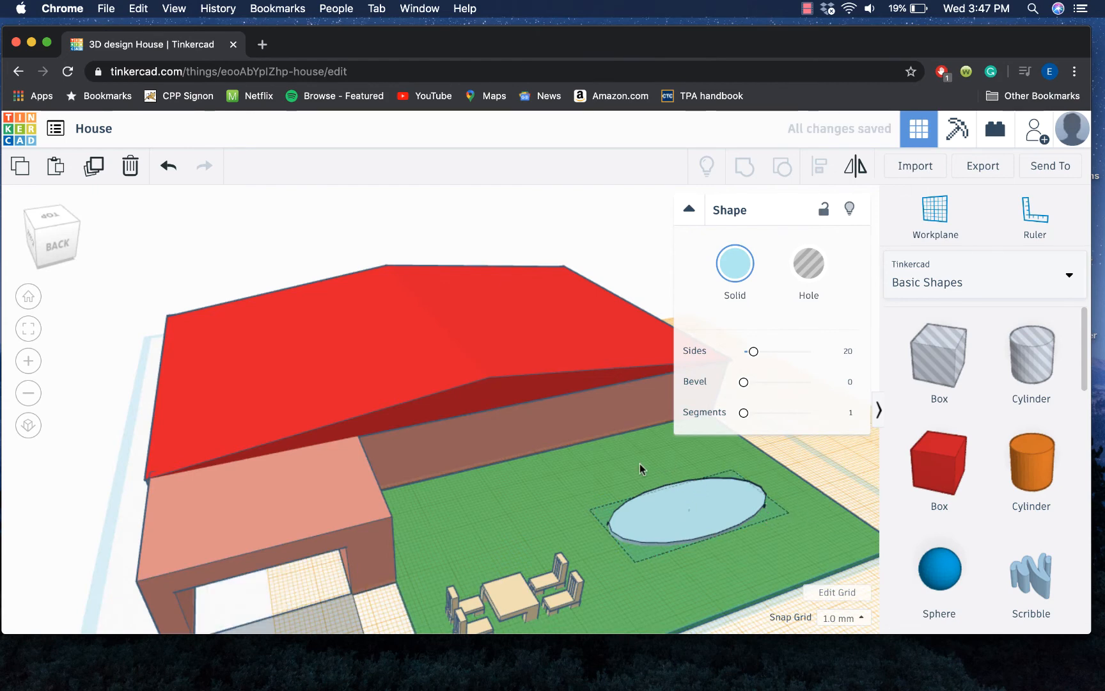
{"action": "left_click", "coordinate": [683, 524]}
{"action": "left_click_drag", "start_coordinate": [495, 511], "coordinate": [498, 528]}
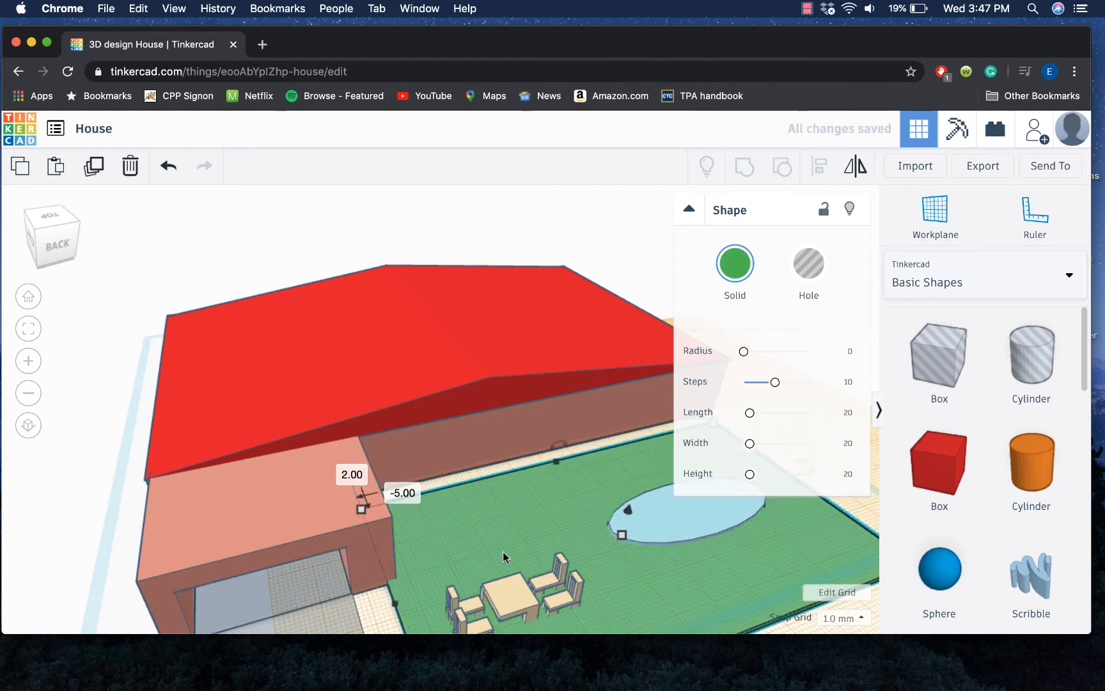
{"action": "key", "text": "super+z"}
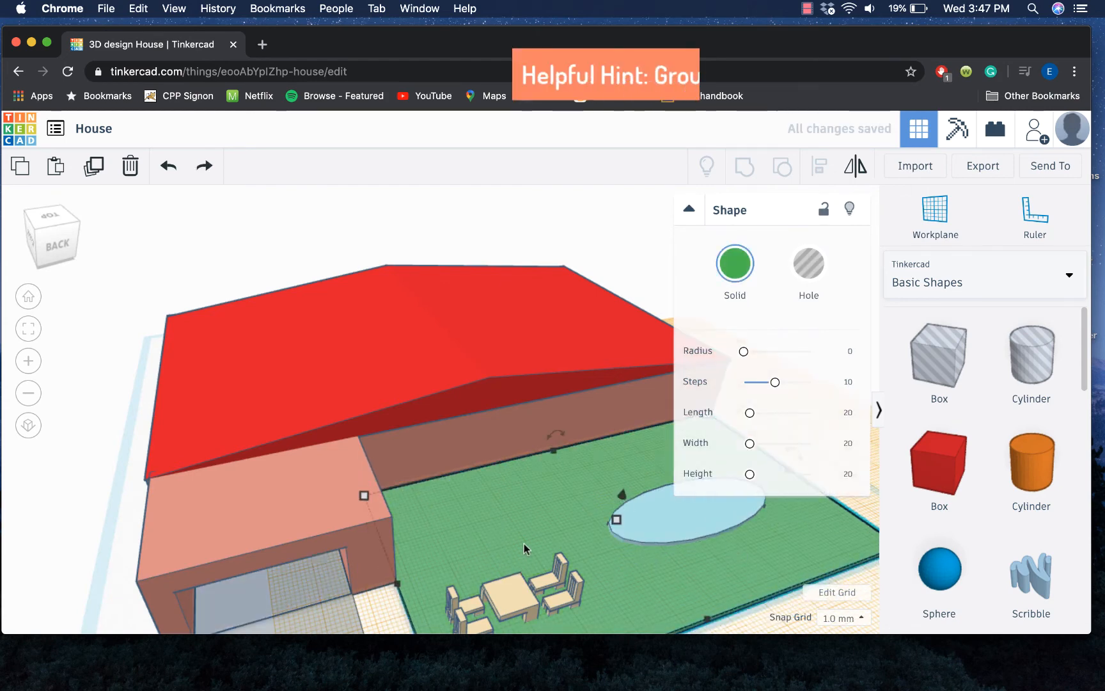
Group the lawn, the table set and the pool, and set the group to Multicolor.
{"action": "left_click", "coordinate": [517, 611], "text": "shift"}
{"action": "left_click", "coordinate": [688, 512], "text": "shift"}
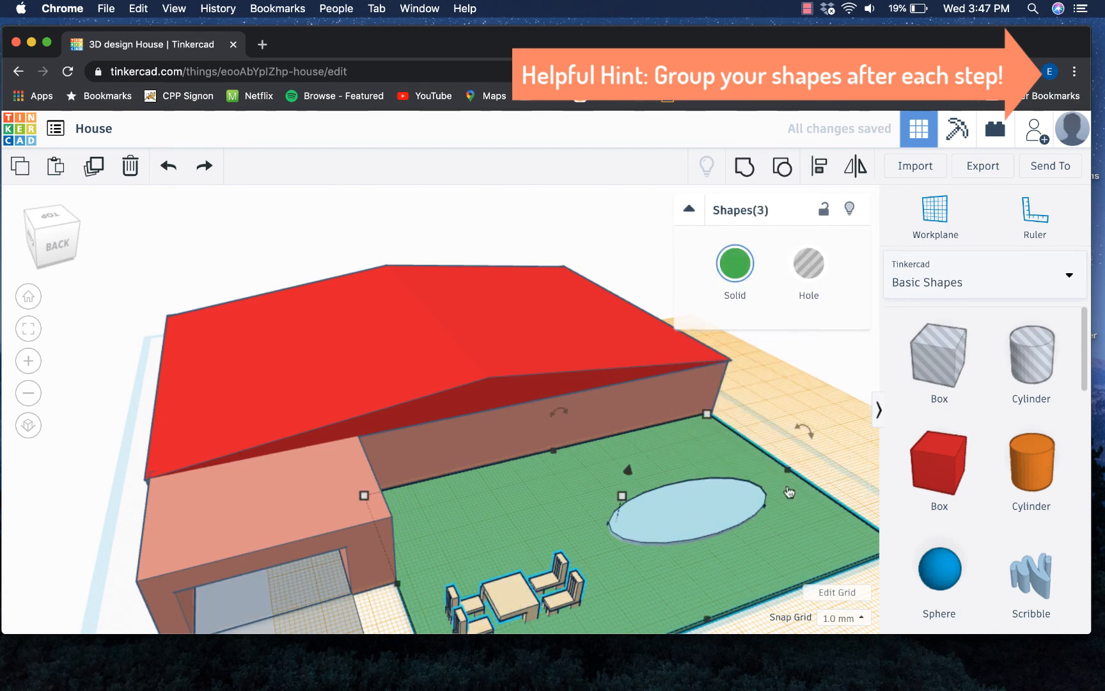
{"action": "left_click", "coordinate": [745, 169]}
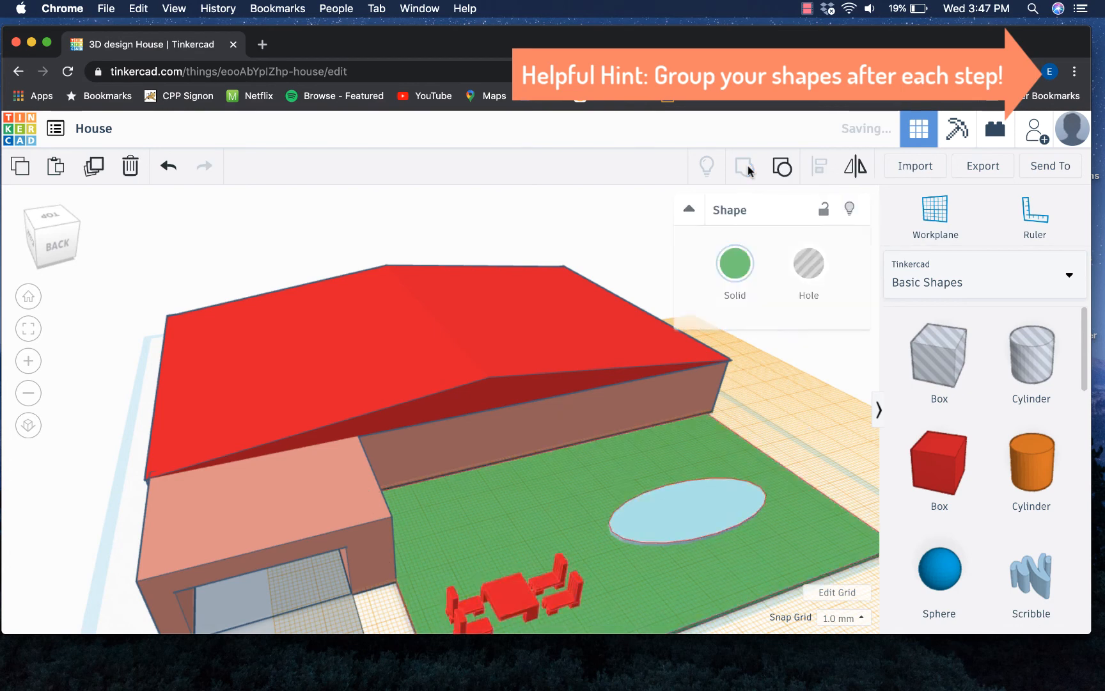
{"action": "left_click", "coordinate": [754, 270]}
{"action": "left_click", "coordinate": [740, 476]}
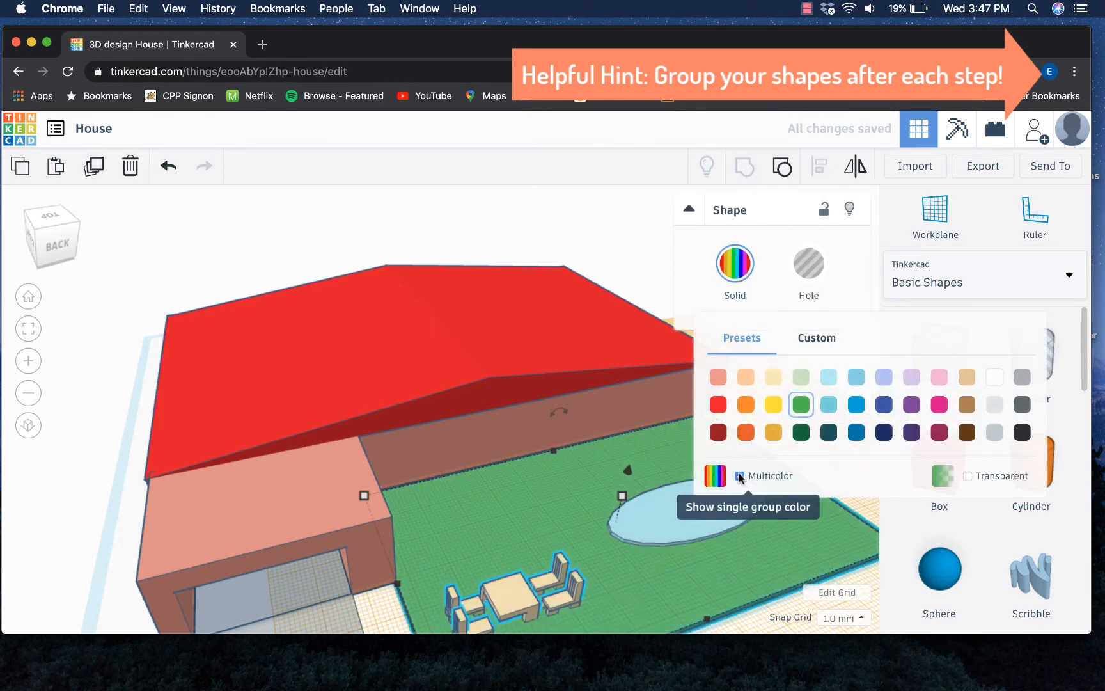
{"action": "left_click", "coordinate": [667, 449]}
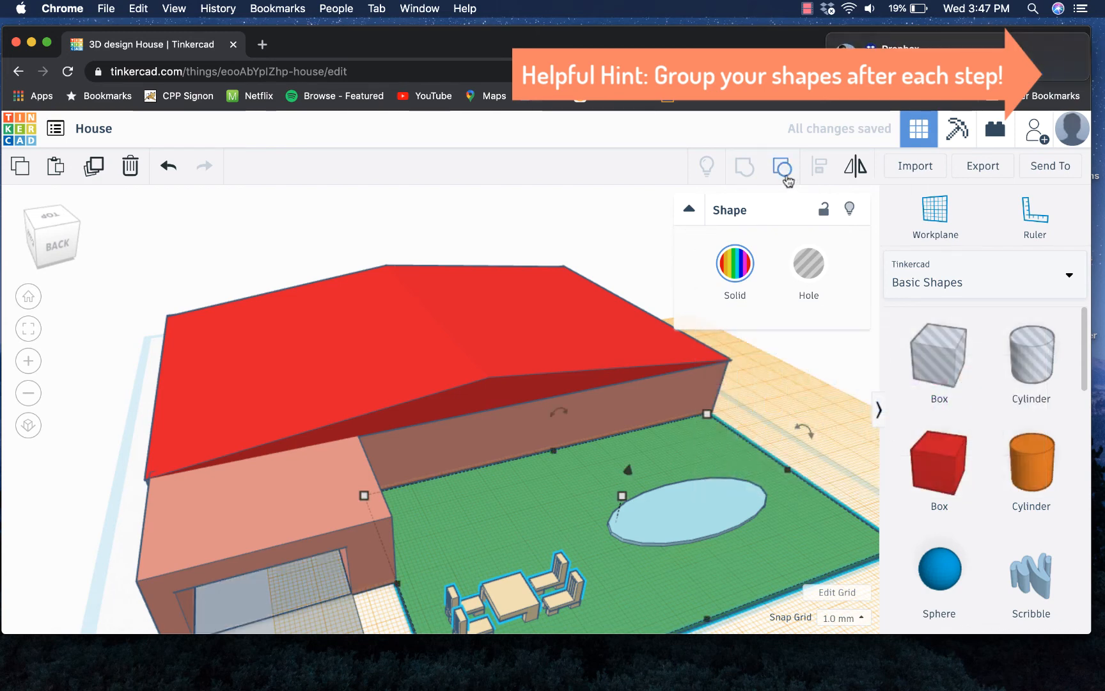
Reset the workplane from the lawn to the default base plane.
{"action": "left_click", "coordinate": [378, 602]}
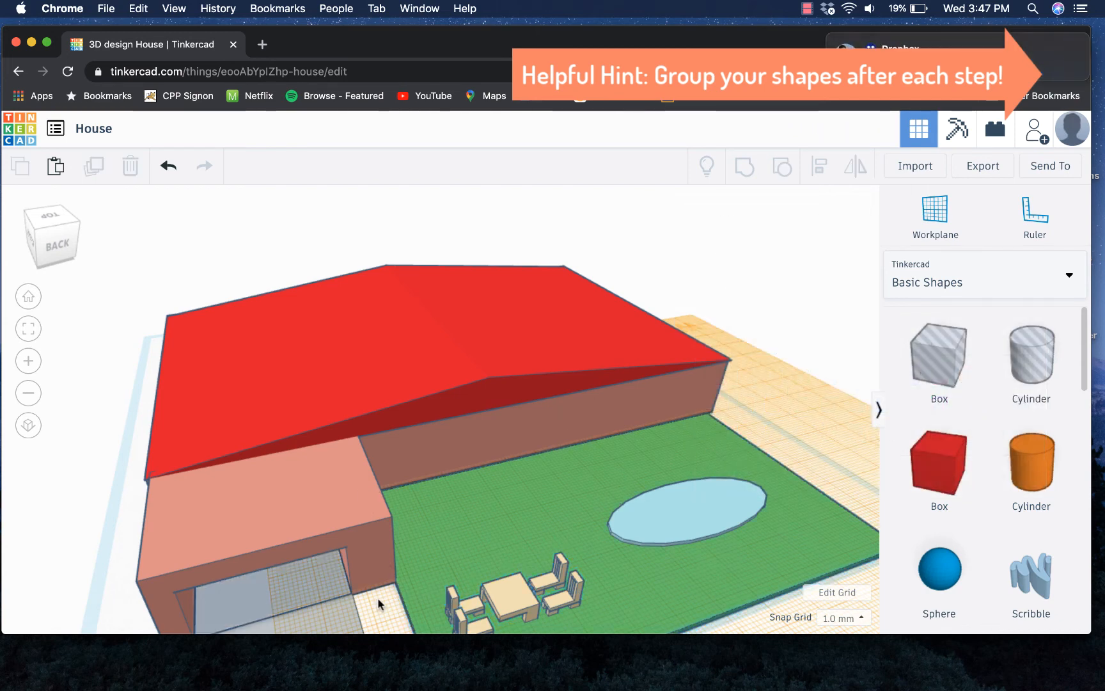
{"action": "left_click", "coordinate": [935, 211]}
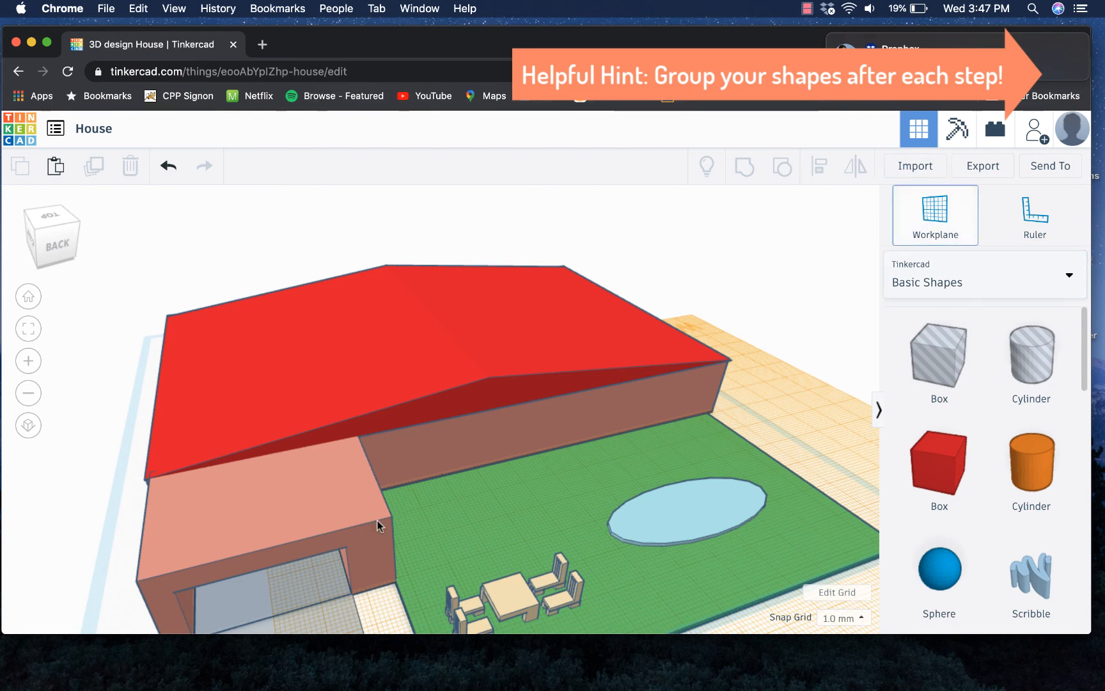
{"action": "left_click", "coordinate": [125, 601]}
Place a box hole on the house's underside between the existing room and the lawn, and stretch it into a long rectangular room.
{"action": "left_click_drag", "start_coordinate": [37, 237], "coordinate": [96, 226]}
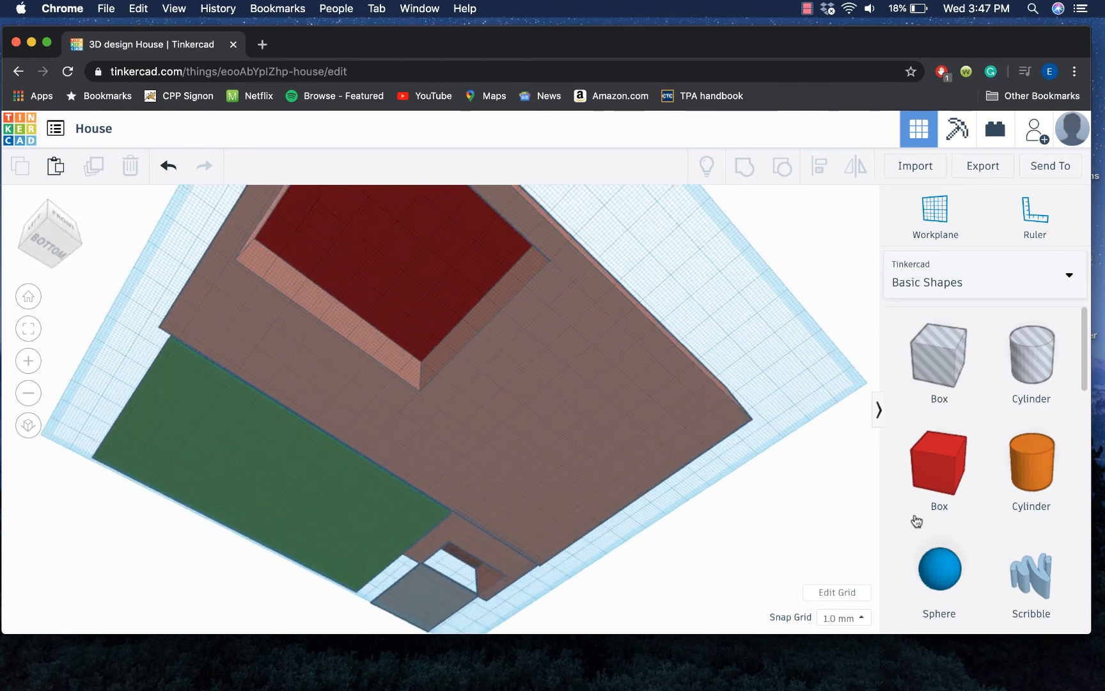
{"action": "left_click", "coordinate": [942, 359]}
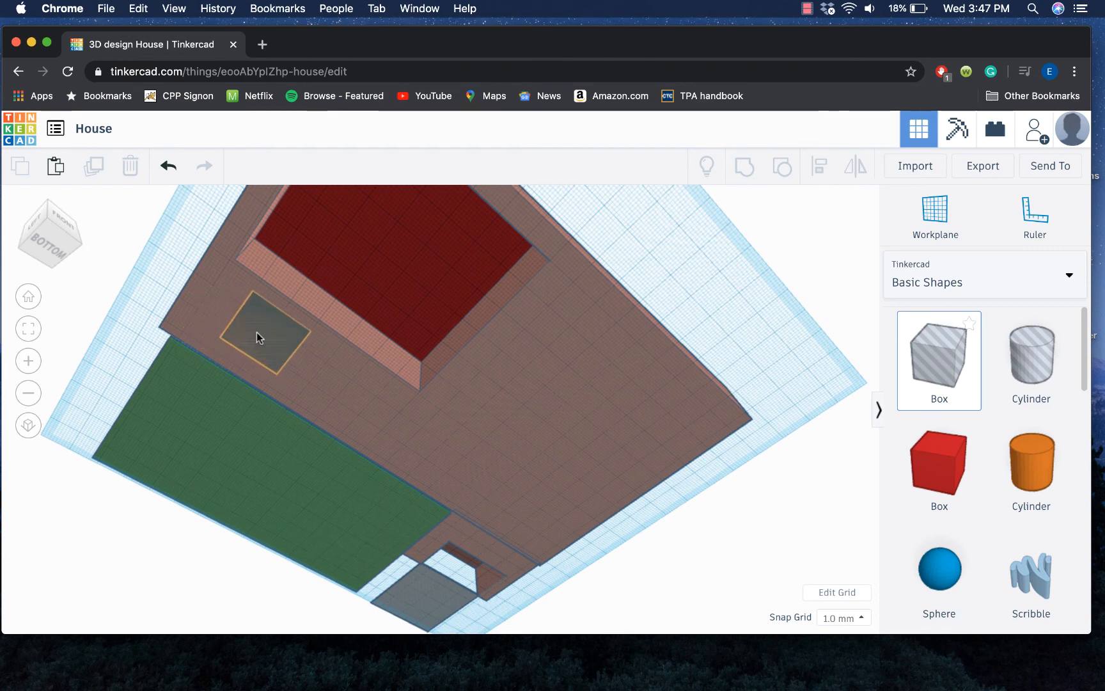
{"action": "left_click", "coordinate": [233, 333]}
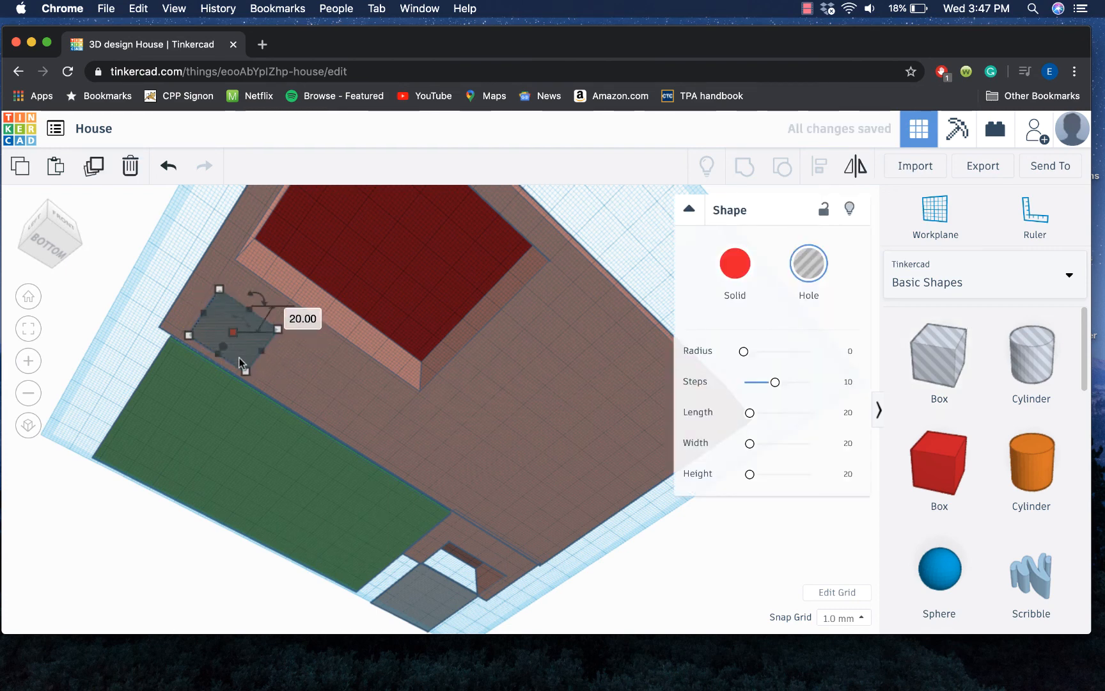
{"action": "left_click_drag", "start_coordinate": [248, 371], "coordinate": [349, 403]}
Group the long box hole with the house to cut out a second room beside the first one.
{"action": "left_click", "coordinate": [51, 248]}
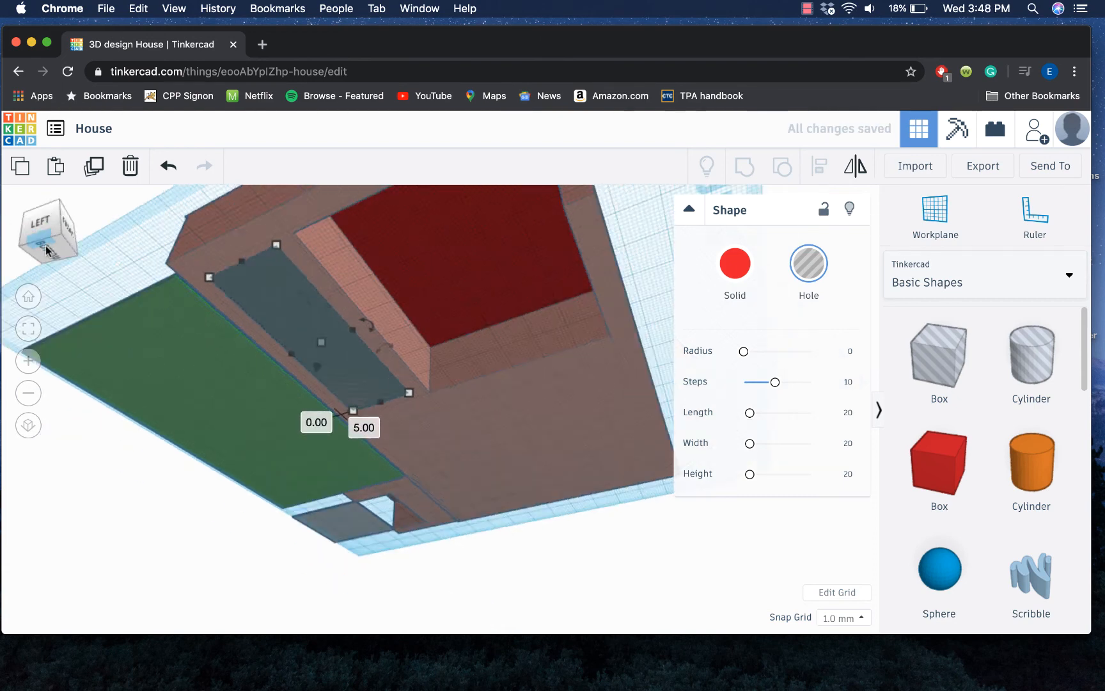
{"action": "left_click", "coordinate": [499, 318]}
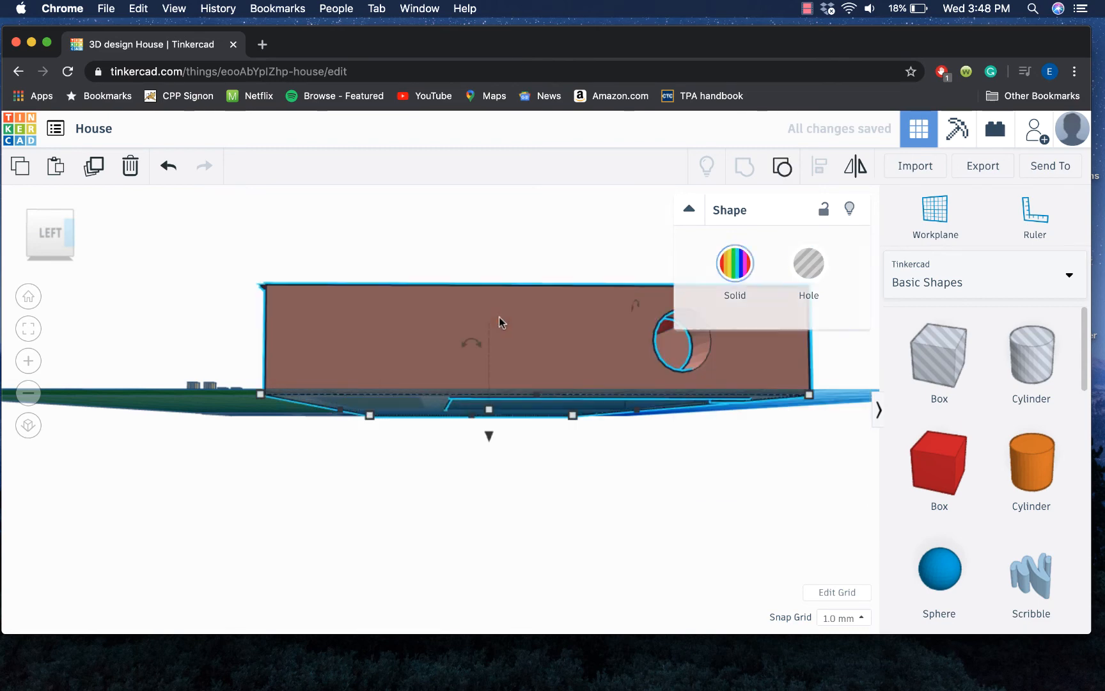
{"action": "left_click_drag", "start_coordinate": [51, 238], "coordinate": [69, 183]}
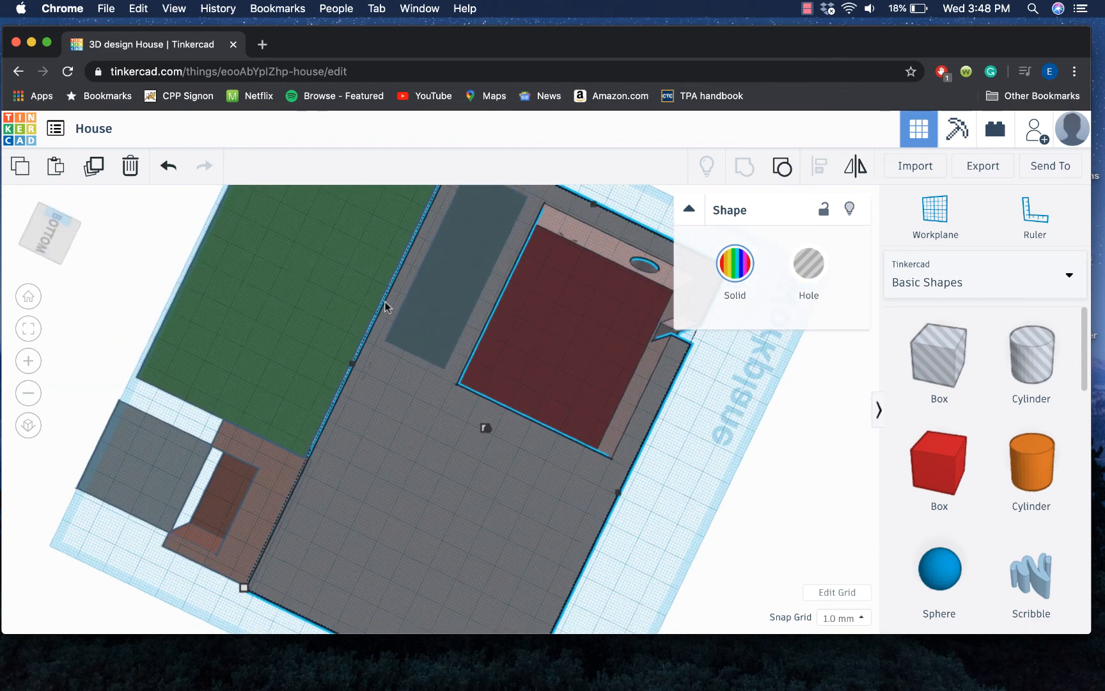
{"action": "left_click", "coordinate": [456, 277], "text": "shift"}
{"action": "left_click", "coordinate": [745, 168]}
Add a 13 mm high box hole at the house's back wall and position it across the wall between the lawn and the second room.
{"action": "left_click", "coordinate": [67, 239]}
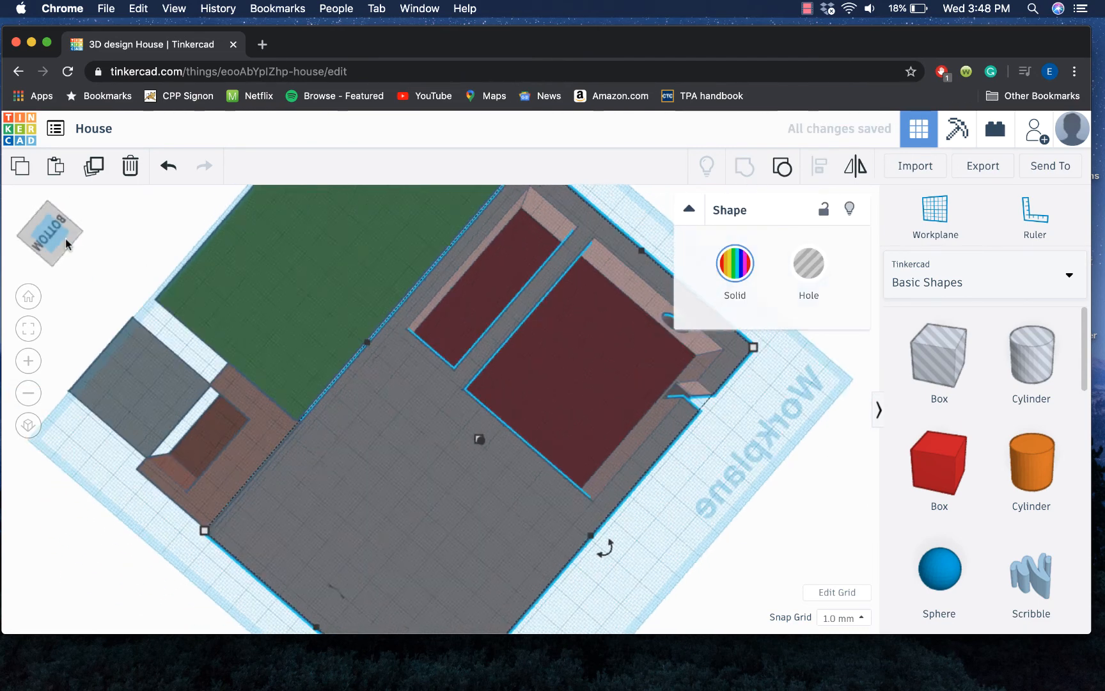
{"action": "left_click_drag", "start_coordinate": [939, 355], "coordinate": [379, 387]}
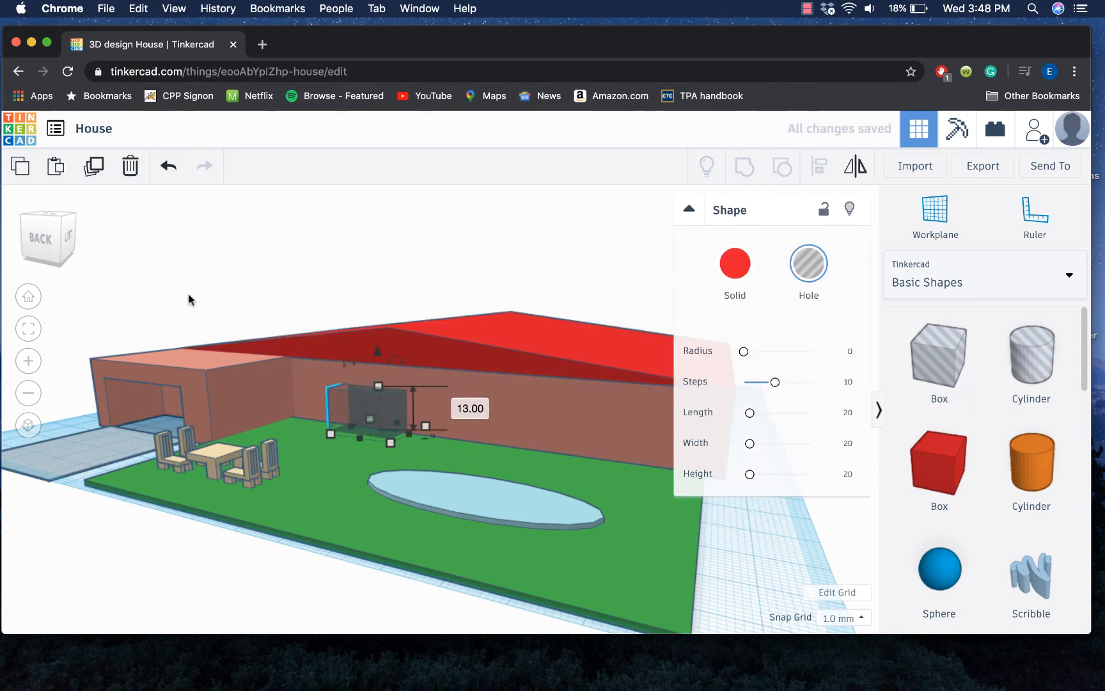
{"action": "left_click_drag", "start_coordinate": [62, 253], "coordinate": [36, 238]}
{"action": "left_click_drag", "start_coordinate": [353, 385], "coordinate": [454, 257]}
Group the box hole with the house to cut a doorway from the second room to the lawn, and clear the selection.
{"action": "left_click", "coordinate": [441, 420], "text": "shift"}
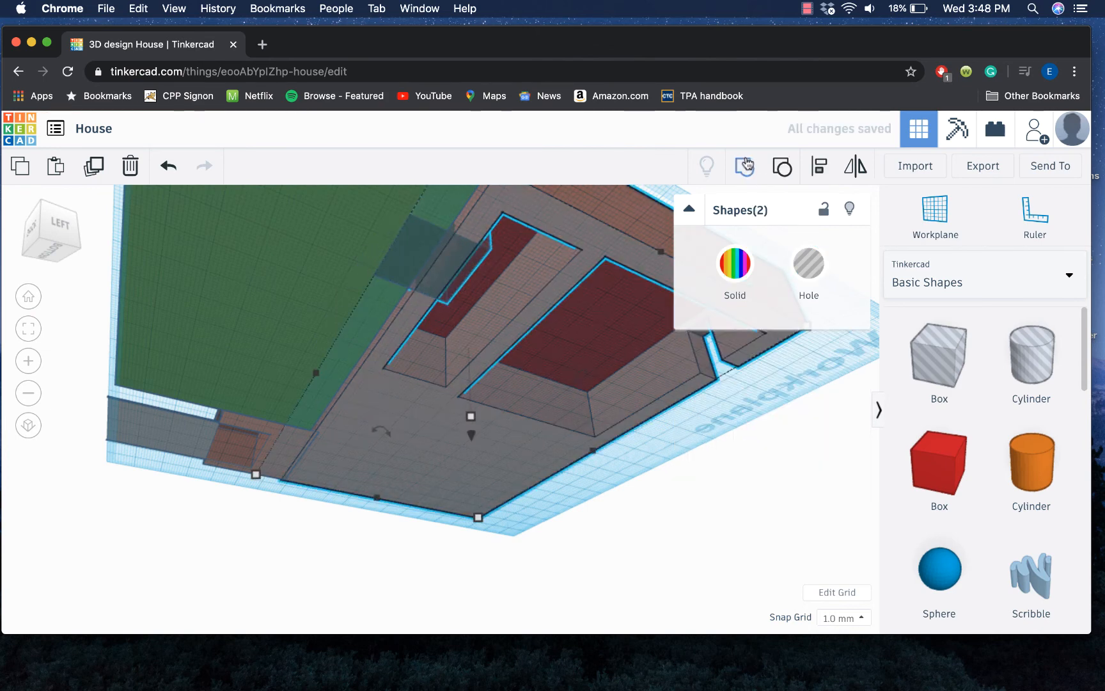
{"action": "key", "text": "super+g"}
{"action": "left_click_drag", "start_coordinate": [37, 229], "coordinate": [53, 246]}
{"action": "left_click", "coordinate": [54, 246]}
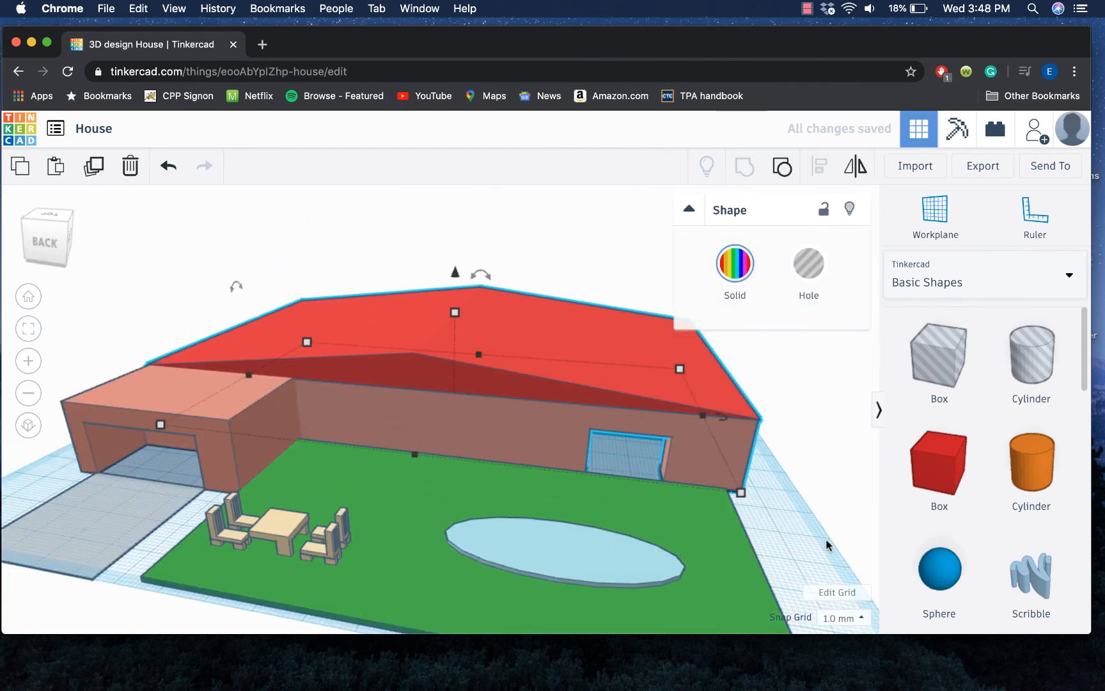
{"action": "left_click", "coordinate": [800, 534]}
Add a sphere beside the driveway and reshape it into a narrow bush 14 mm high, 4 mm wide and 13 mm deep.
{"action": "left_click", "coordinate": [35, 239]}
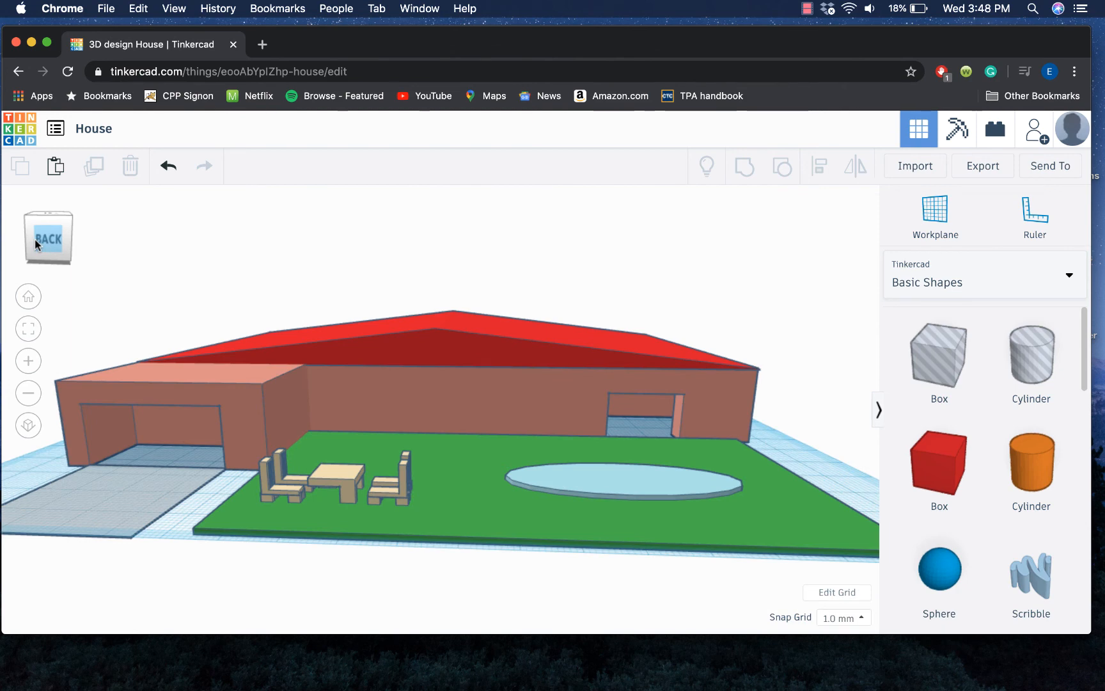
{"action": "left_click_drag", "start_coordinate": [35, 240], "coordinate": [31, 235]}
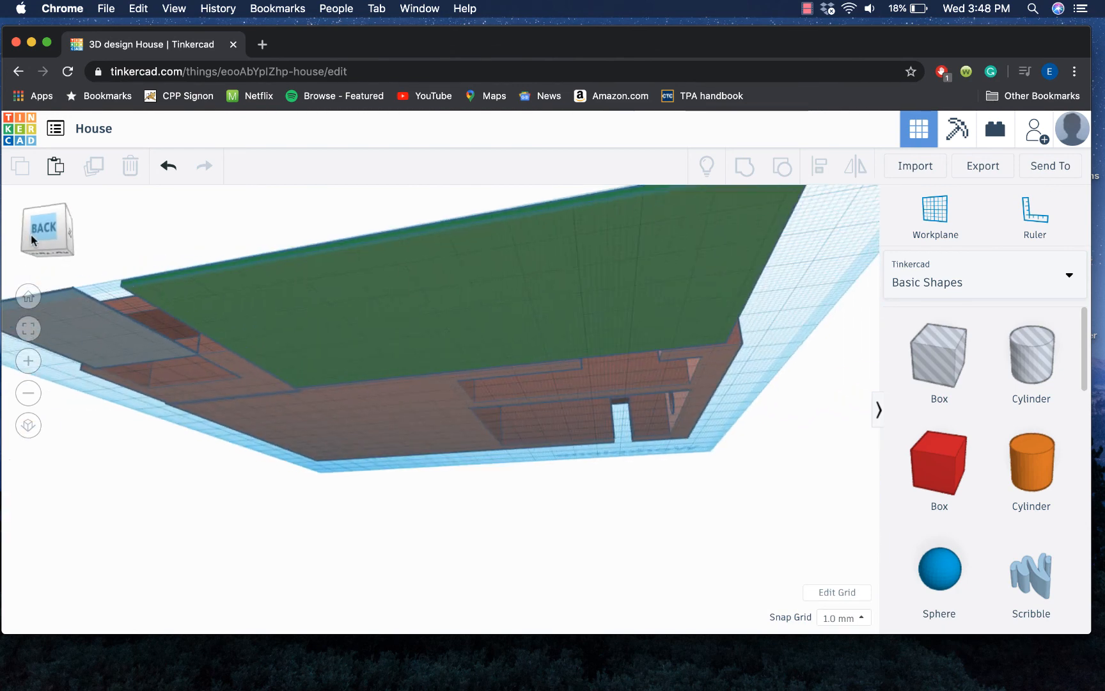
{"action": "left_click", "coordinate": [32, 234]}
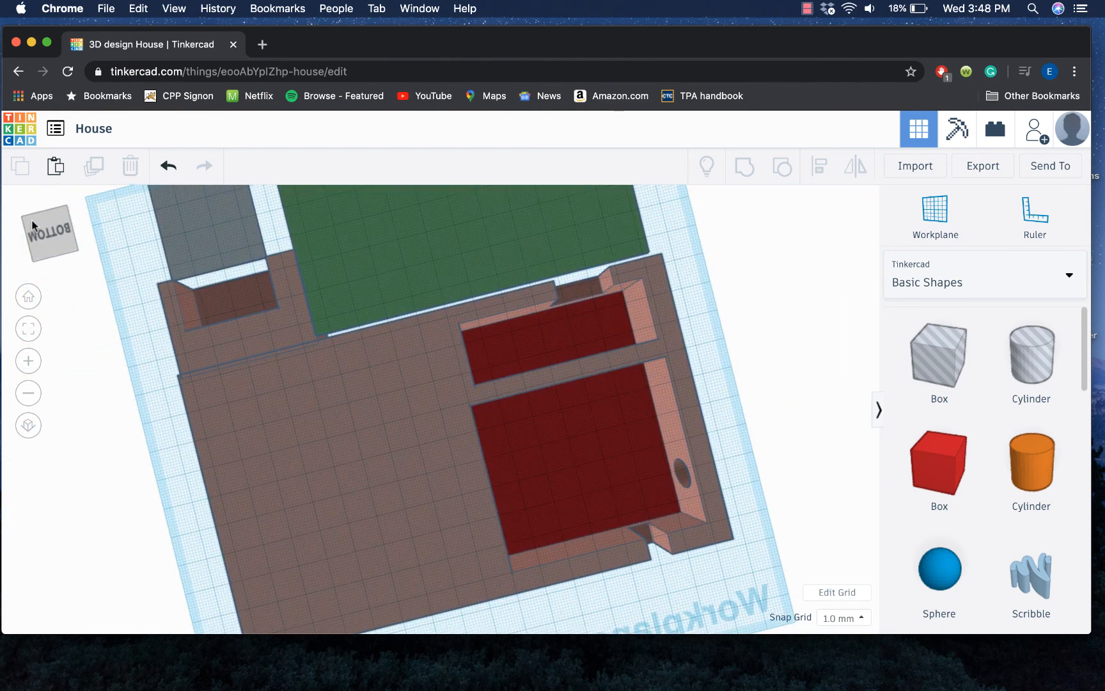
{"action": "left_click_drag", "start_coordinate": [32, 224], "coordinate": [36, 243]}
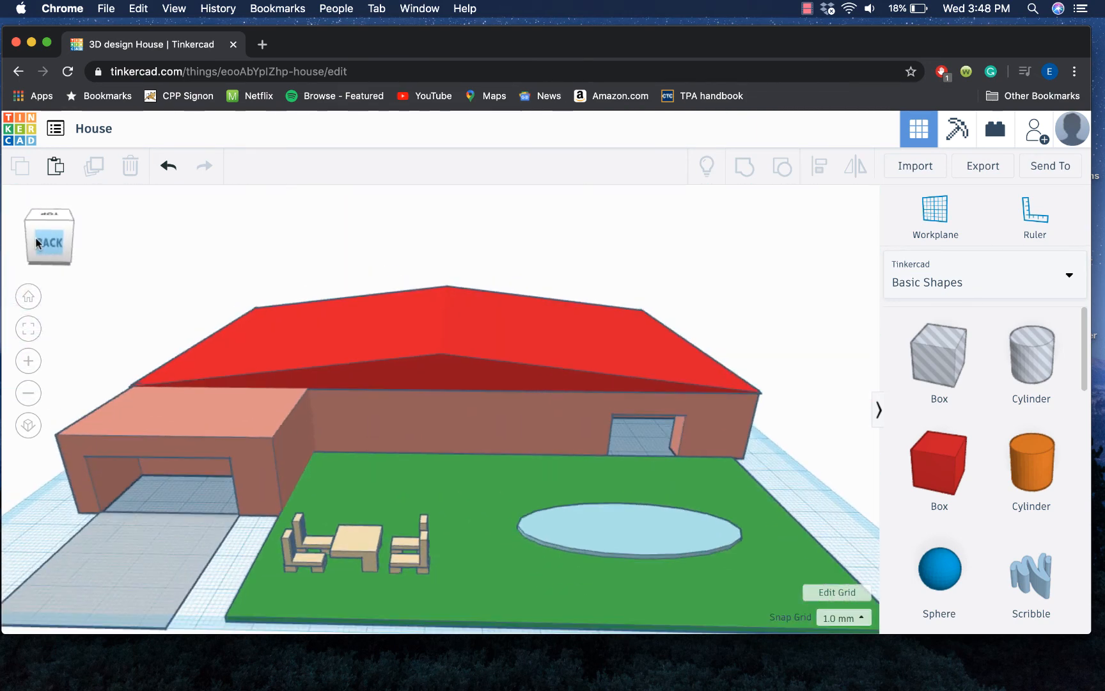
{"action": "left_click_drag", "start_coordinate": [951, 571], "coordinate": [262, 527]}
{"action": "left_click_drag", "start_coordinate": [209, 475], "coordinate": [217, 486]}
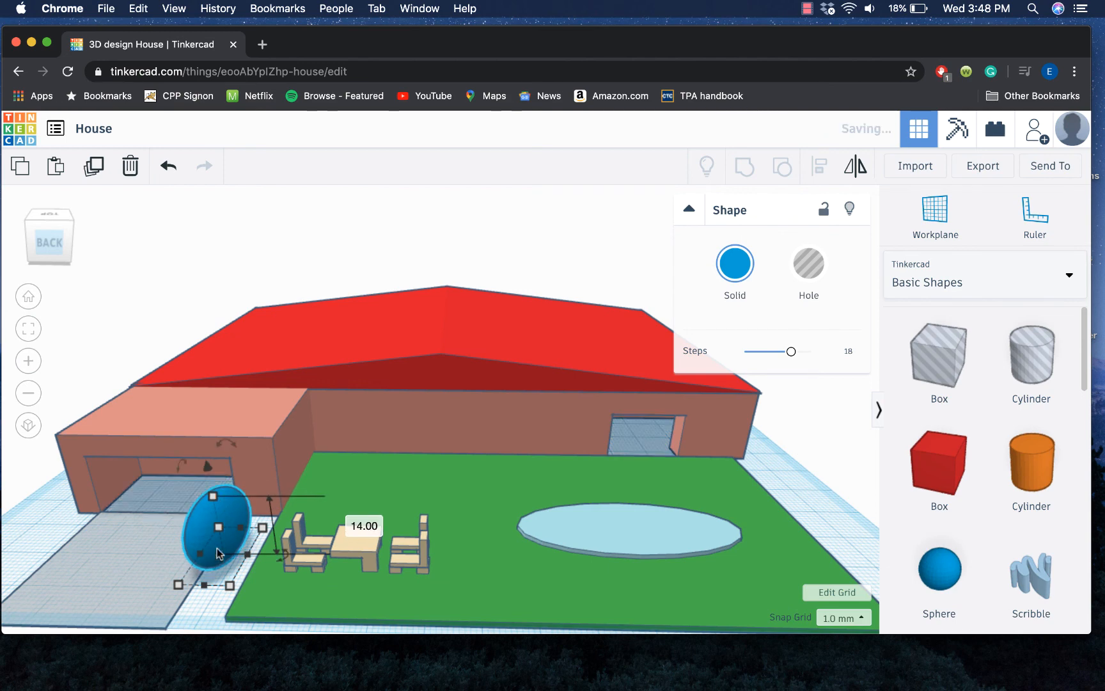
{"action": "left_click_drag", "start_coordinate": [207, 588], "coordinate": [237, 558]}
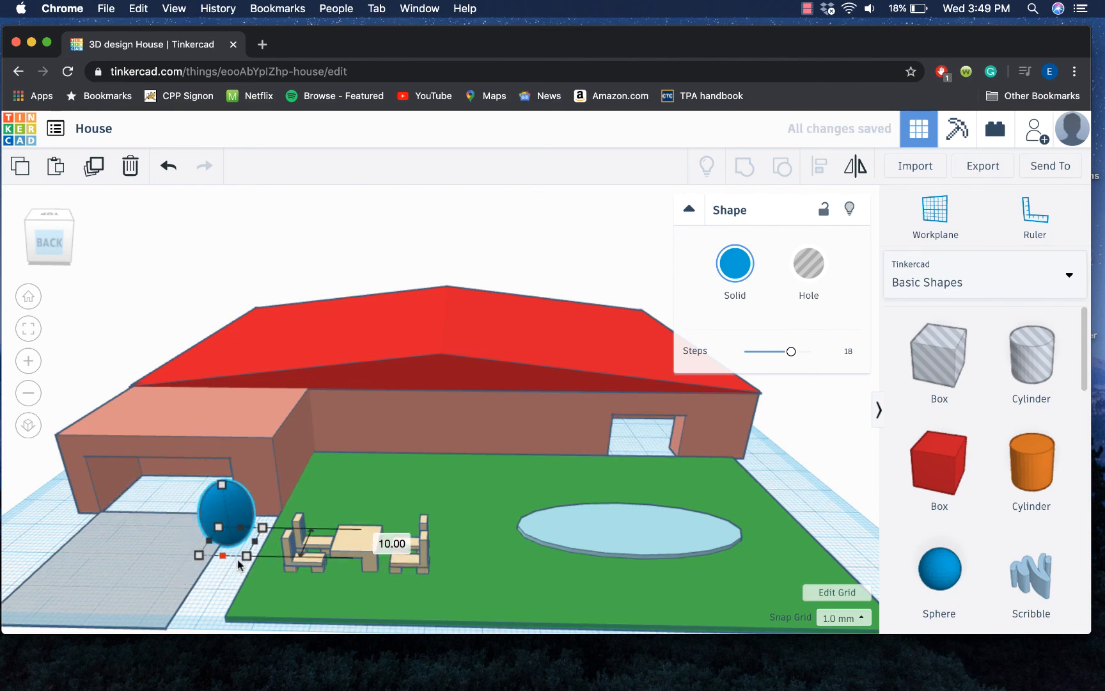
{"action": "left_click_drag", "start_coordinate": [223, 492], "coordinate": [209, 536]}
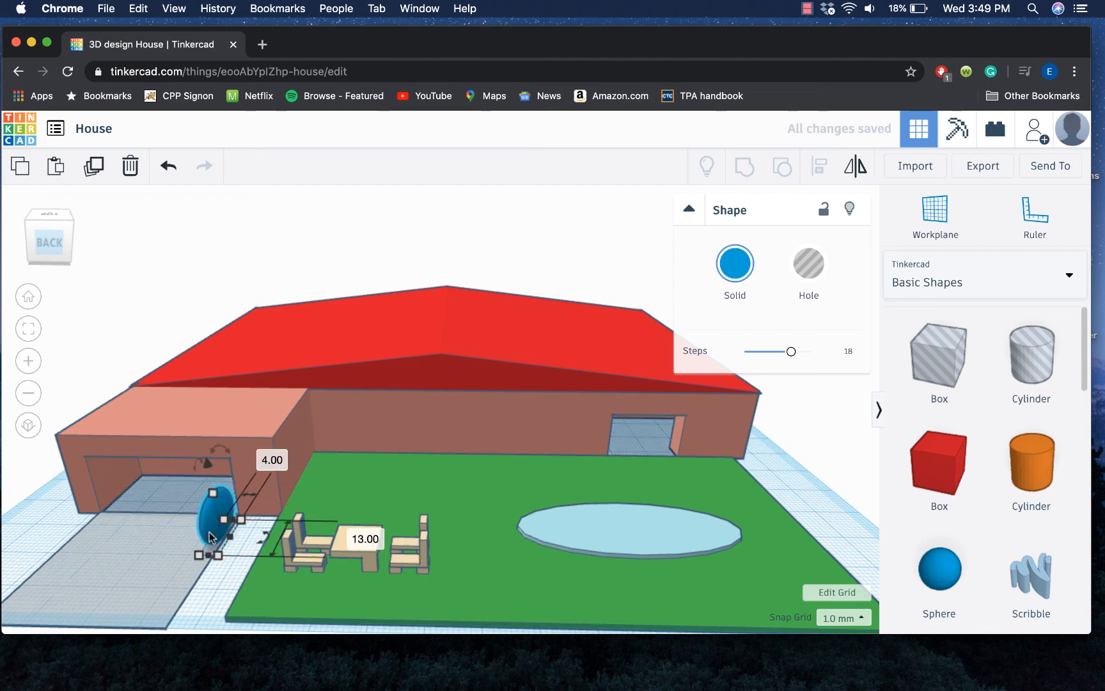
Move the bush into the strip between the driveway and the lawn near the garage, and color it dark green.
{"action": "left_click_drag", "start_coordinate": [218, 522], "coordinate": [240, 520]}
{"action": "left_click", "coordinate": [735, 262]}
{"action": "left_click", "coordinate": [800, 432]}
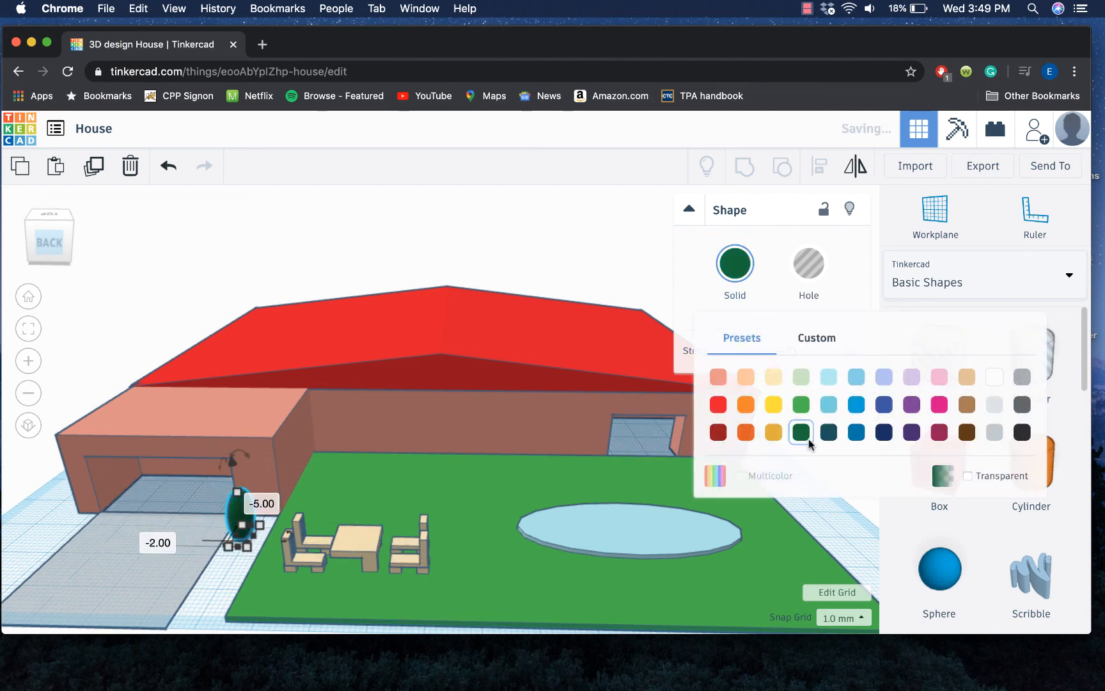
Duplicate the green bush twice to form a row of three along the strip between the driveway and the lawn.
{"action": "left_click", "coordinate": [209, 559]}
{"action": "left_click", "coordinate": [240, 527]}
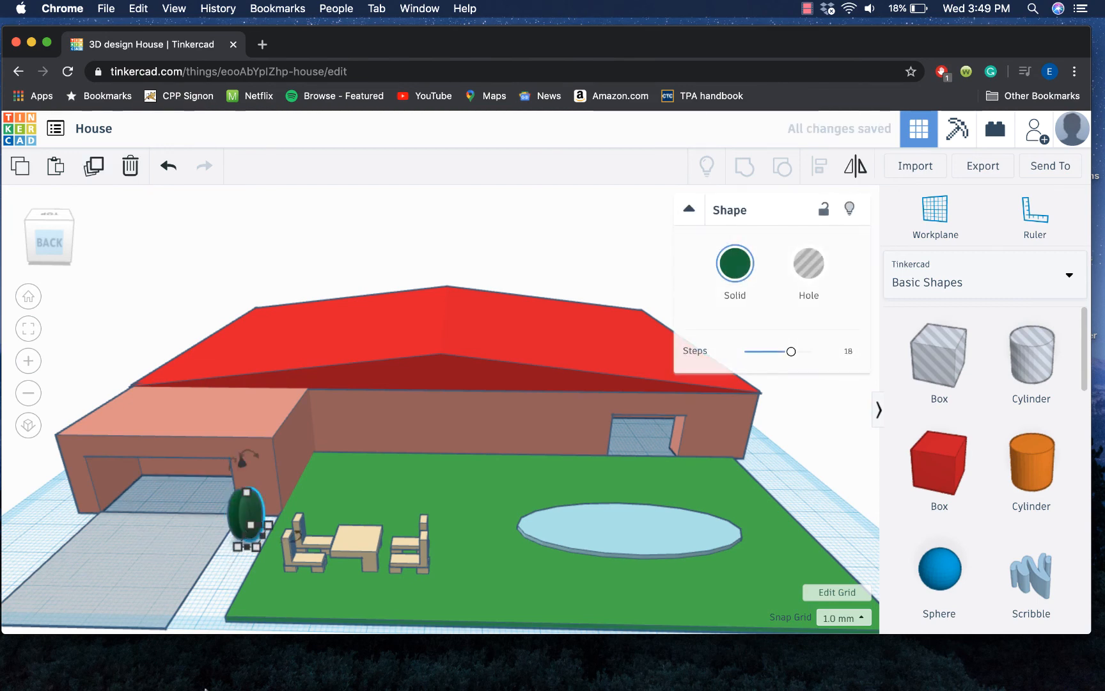
{"action": "left_click_drag", "start_coordinate": [242, 530], "coordinate": [187, 573]}
{"action": "key", "text": "ctrl+d"}
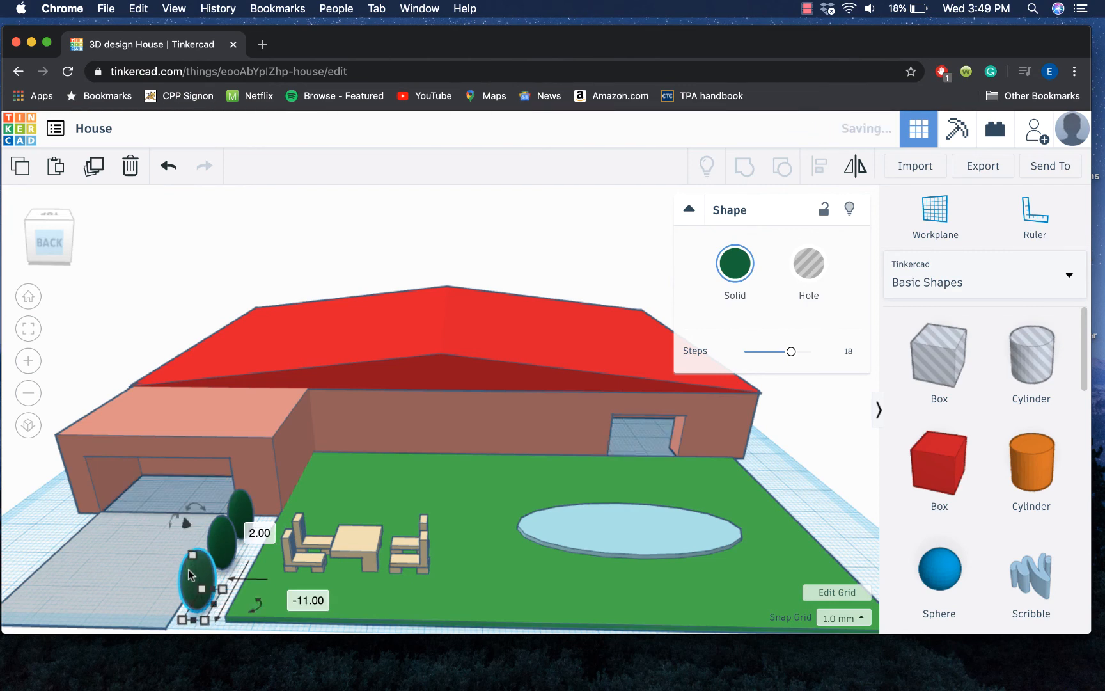
{"action": "left_click_drag", "start_coordinate": [53, 247], "coordinate": [59, 241]}
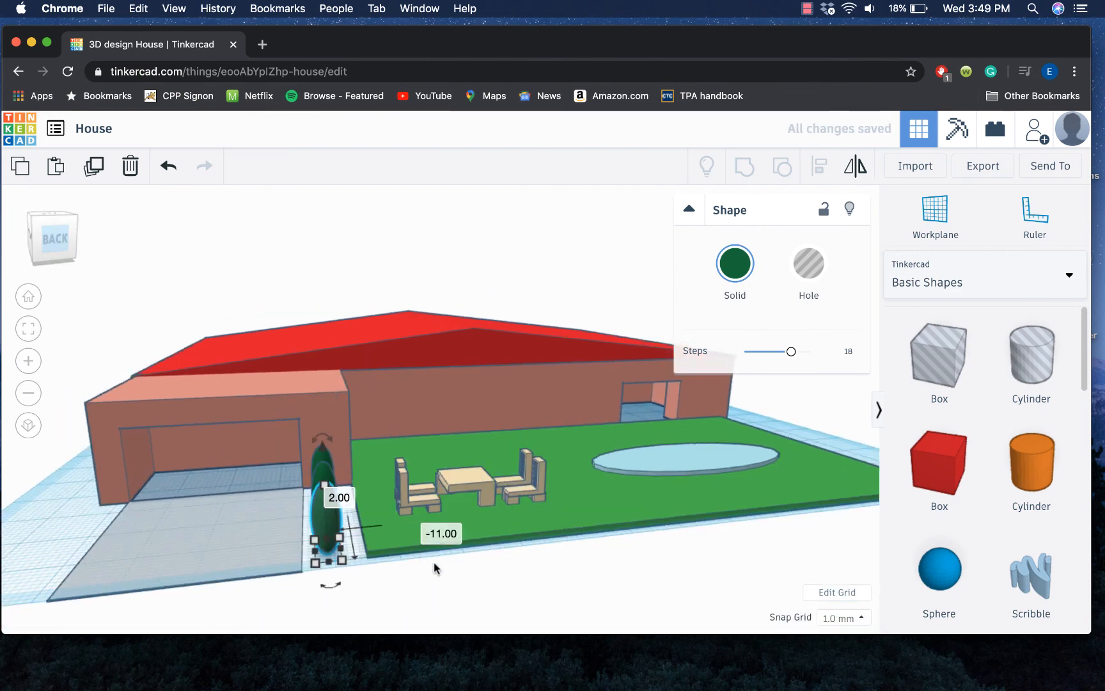
{"action": "left_click", "coordinate": [454, 566]}
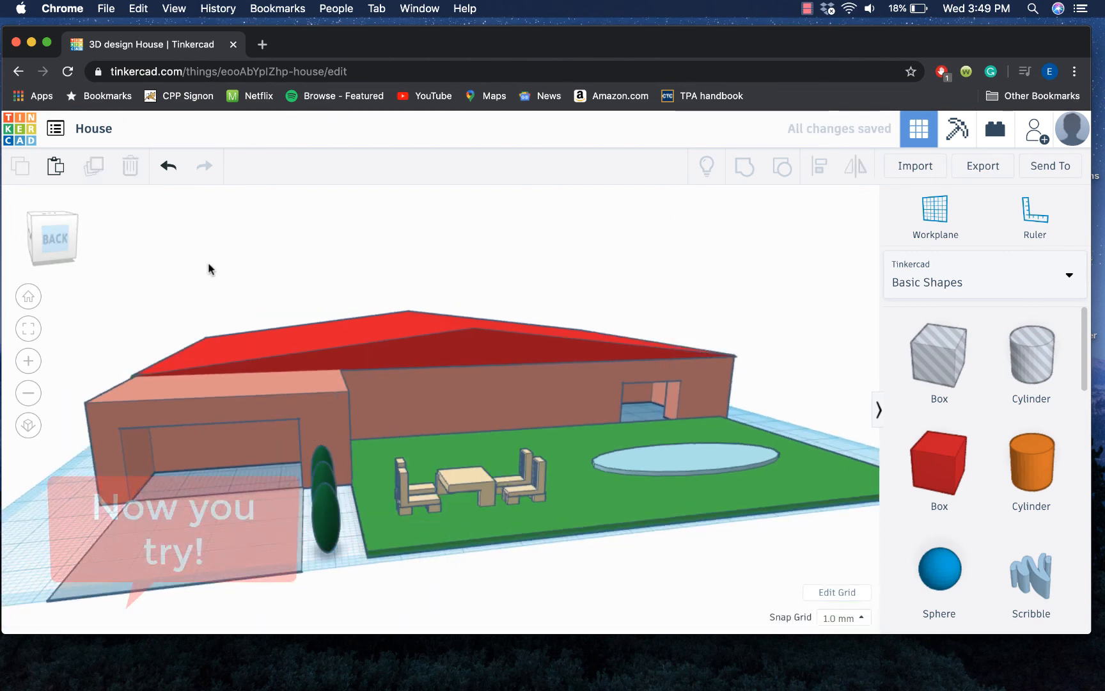